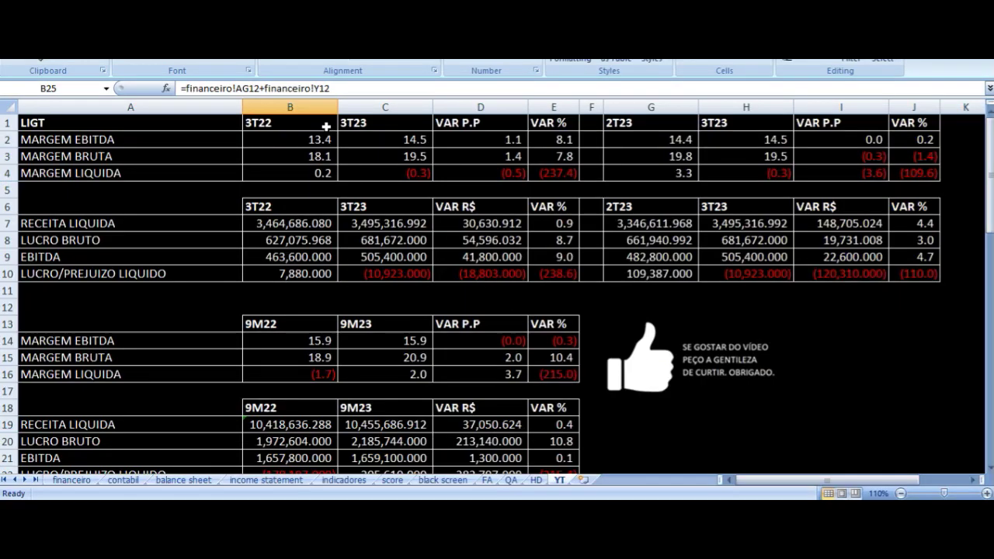
Examine the MARGEM EBITDA row of the 3T22 to 3T23 comparison, including its VAR P.P figure.
left_click_drag(326, 126, 540, 291)
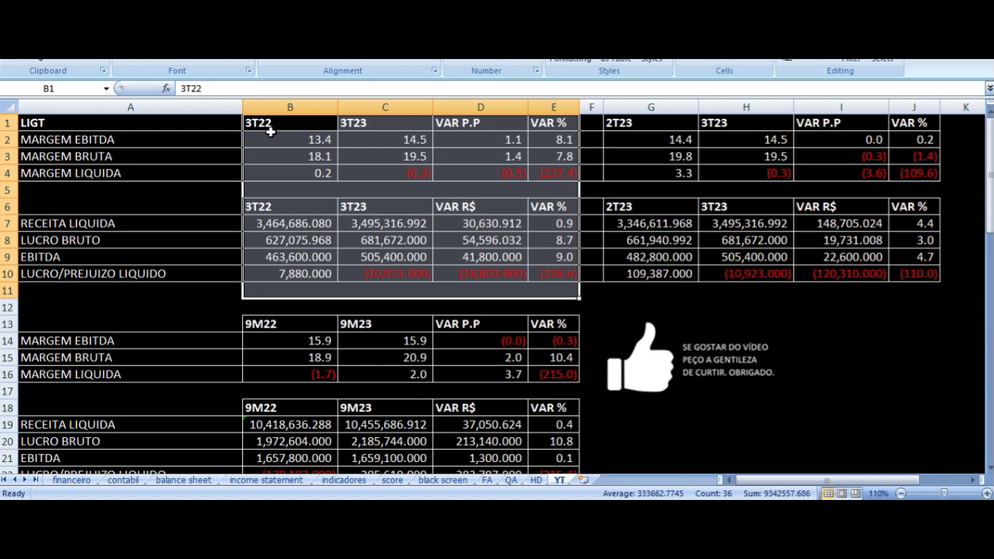
left_click(362, 137)
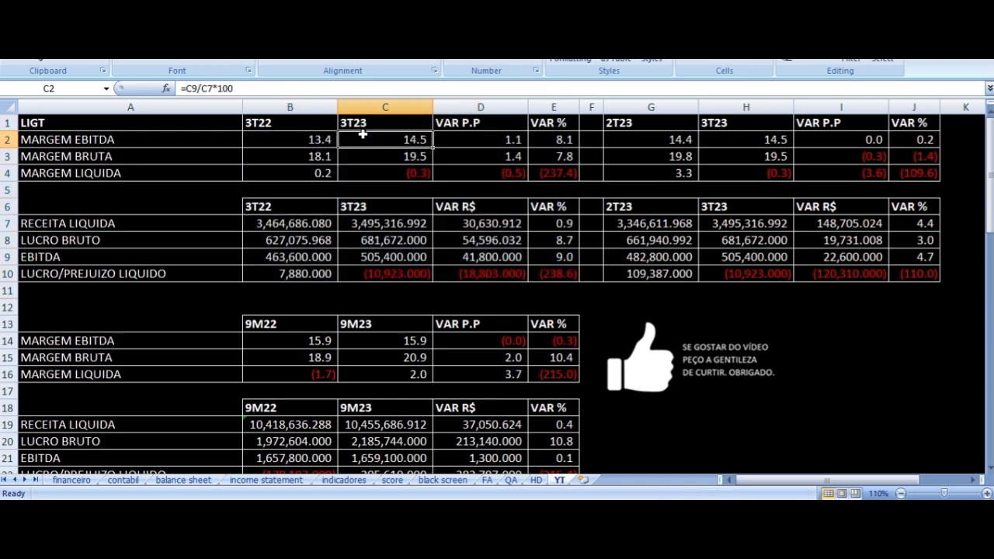
left_click(304, 140)
key("Left")
key("Right")
key("Right")
key("Right")
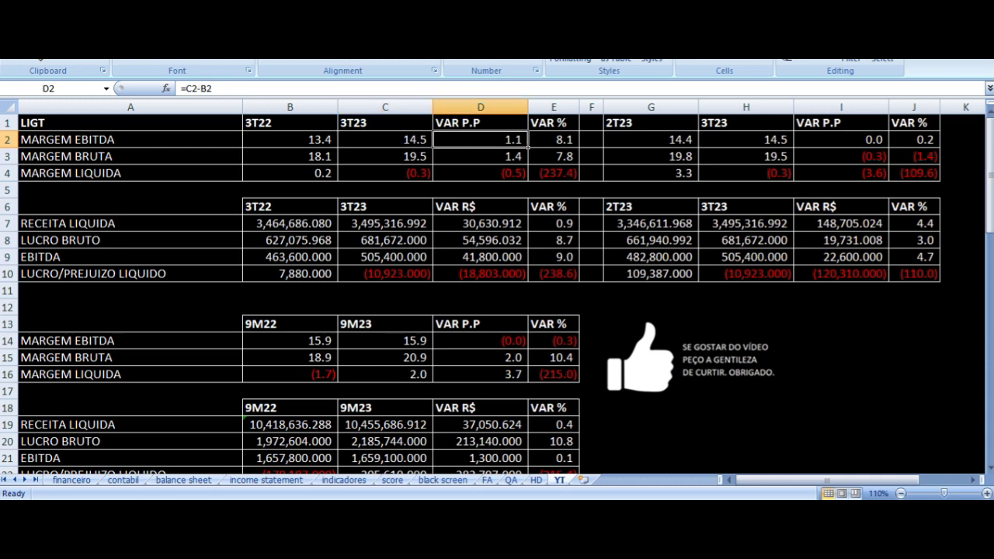
Examine the MARGEM BRUTA row across 3T22, 3T23 and its VAR P.P change.
key("Down")
key("Left")
key("Left")
key("Left")
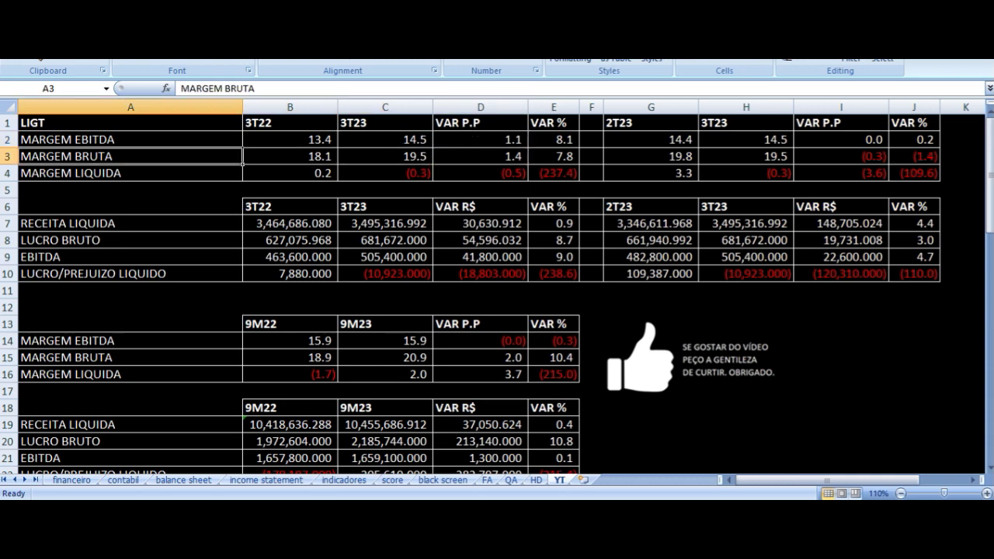
key("Right")
key("Right")
key("Right")
key("Left")
key("Right")
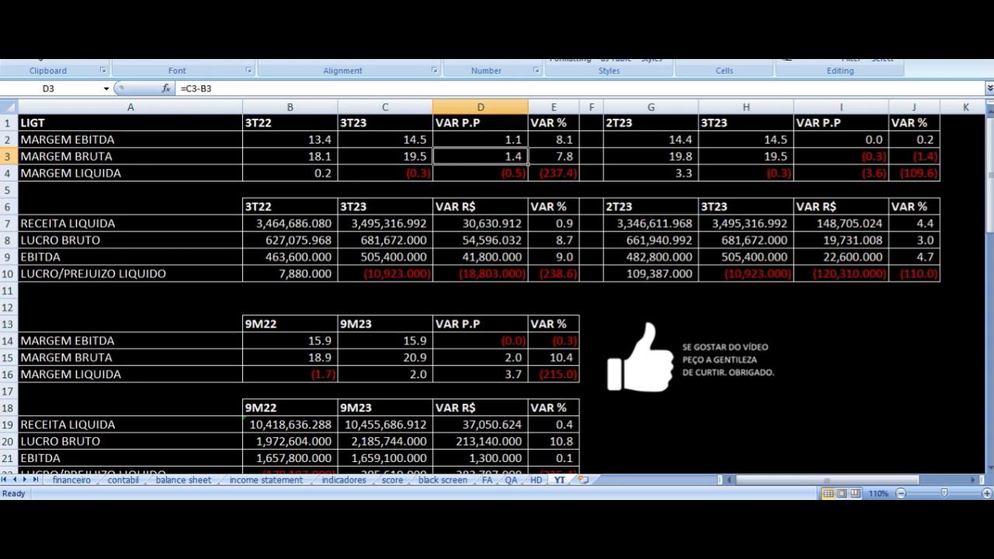
Examine the MARGEM LIQUIDA row across 3T22, 3T23 and its VAR P.P change.
key("Down")
key("Left")
key("Left")
key("Left")
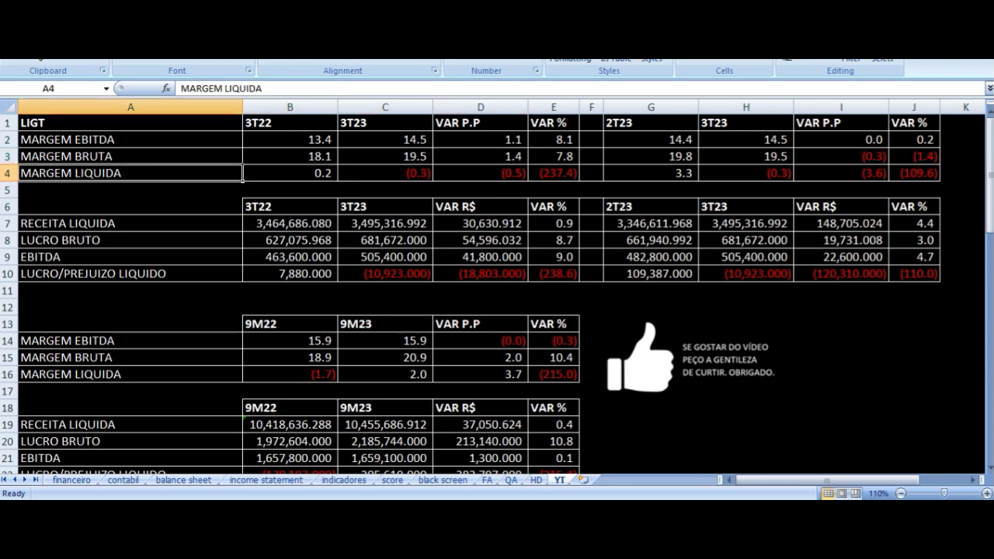
key("Right")
key("Right")
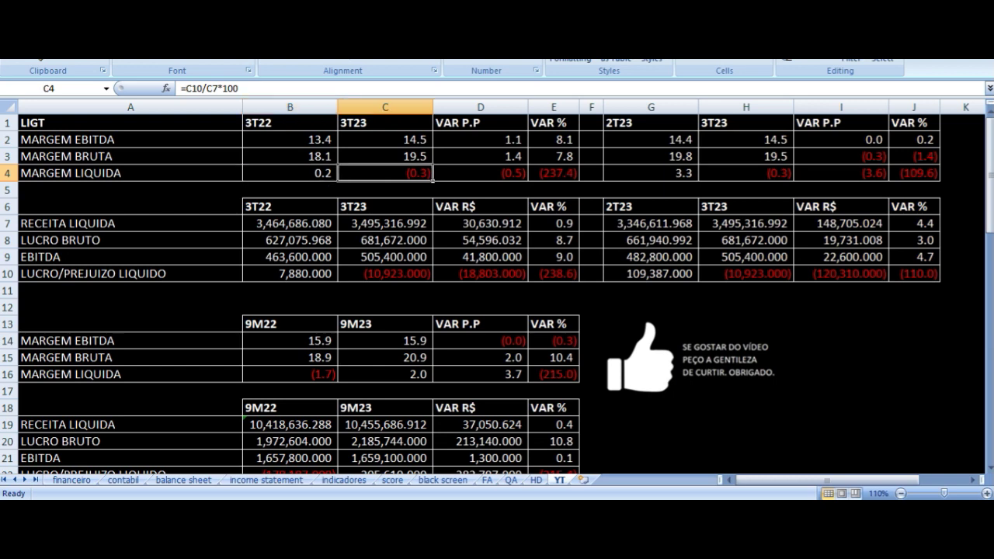
key("Right")
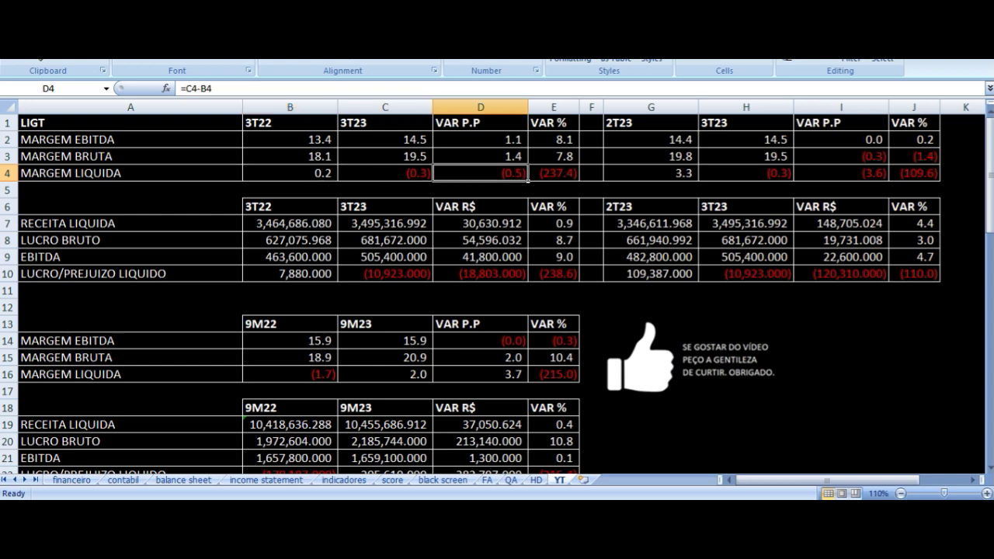
Examine the RECEITA LIQUIDA row for 3T22 and 3T23 through to its VAR % figure.
key("Down")
key("Down")
key("Down")
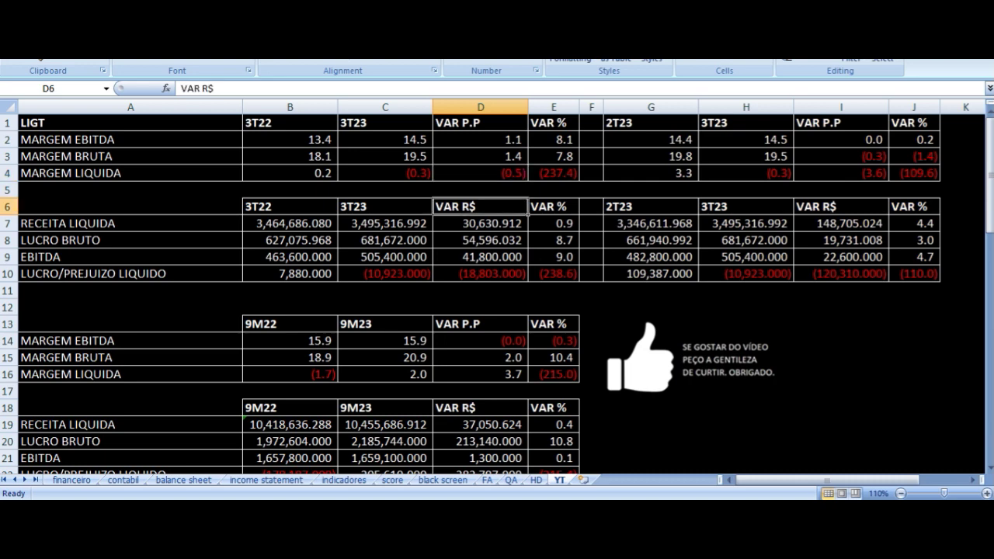
key("Left")
key("Left")
key("Left")
key("Right")
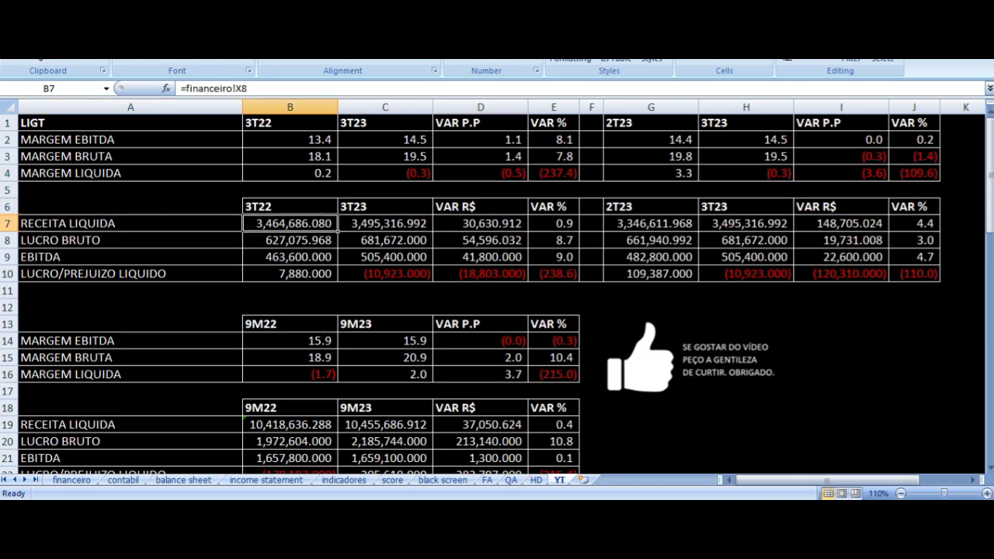
key("Right")
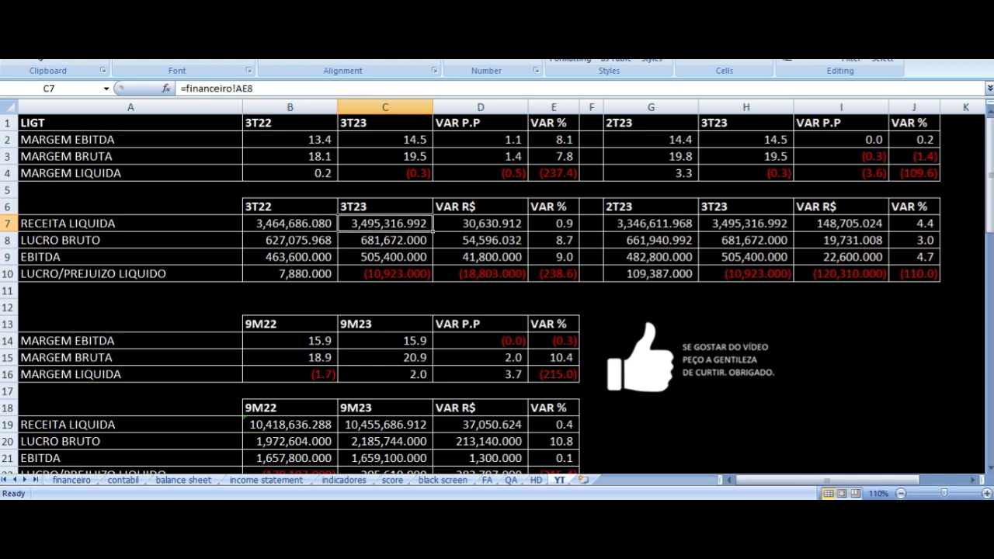
key("Right")
key("Right")
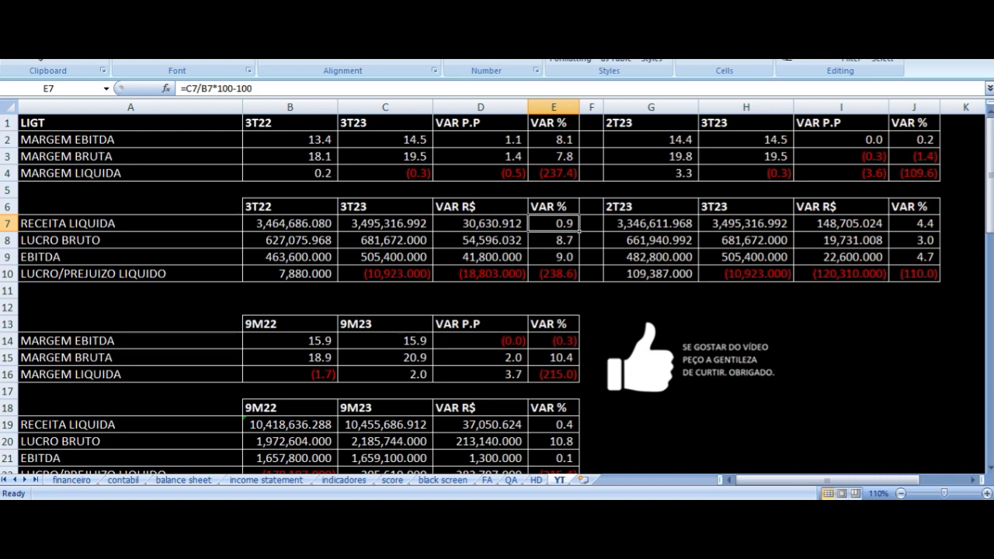
Examine the LUCRO BRUTO row for 3T22 and 3T23 through to its VAR % figure.
key("Down")
key("Left")
key("Left")
key("Left")
key("Left")
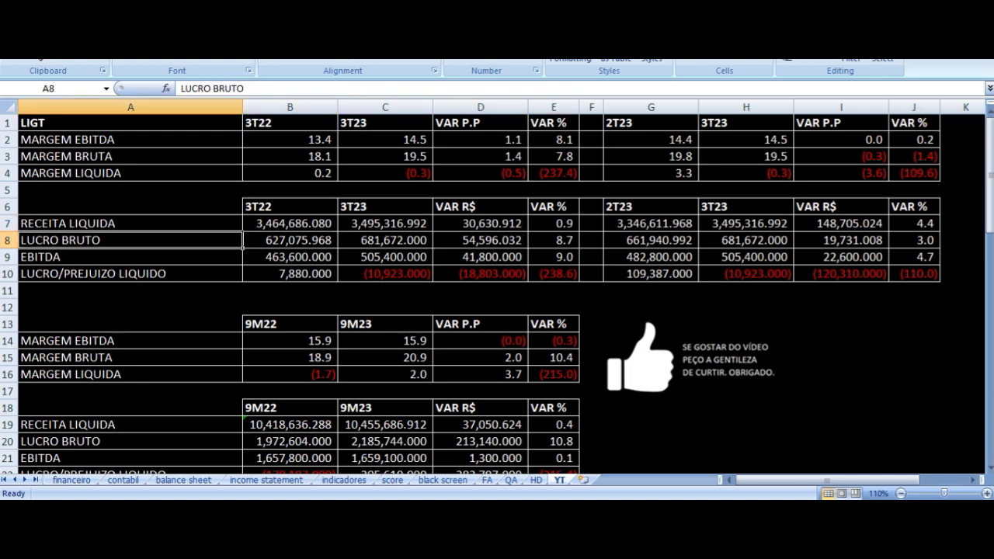
key("Right")
key("Right")
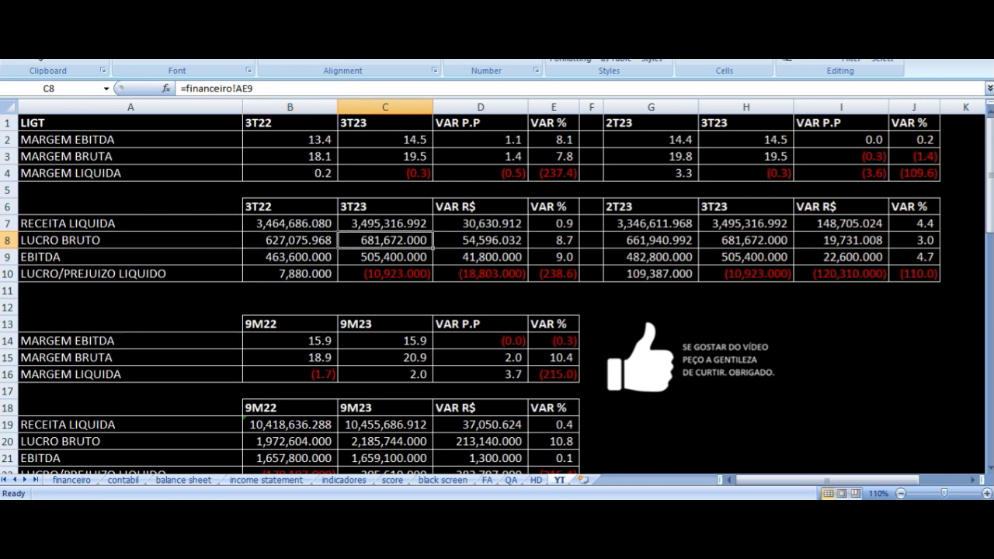
key("Right")
key("Right")
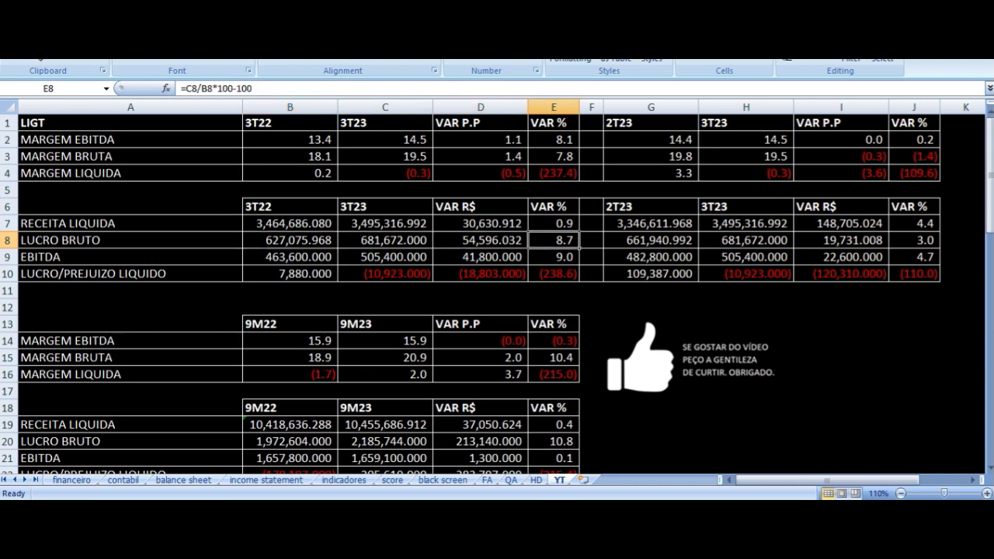
Examine the EBITDA row for 3T22 and 3T23 through to its VAR % figure.
key("Down")
key("Left")
key("Left")
key("Left")
key("Left")
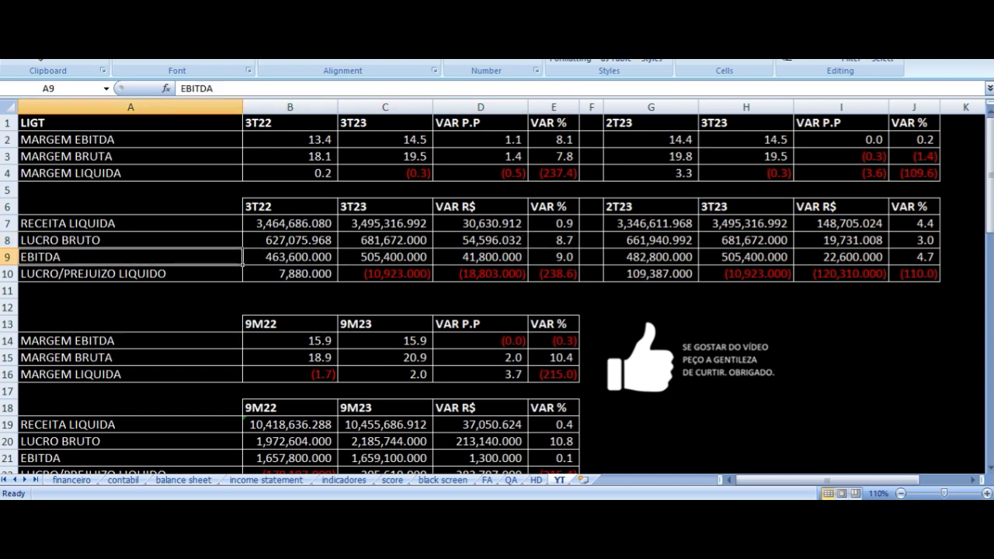
key("Right")
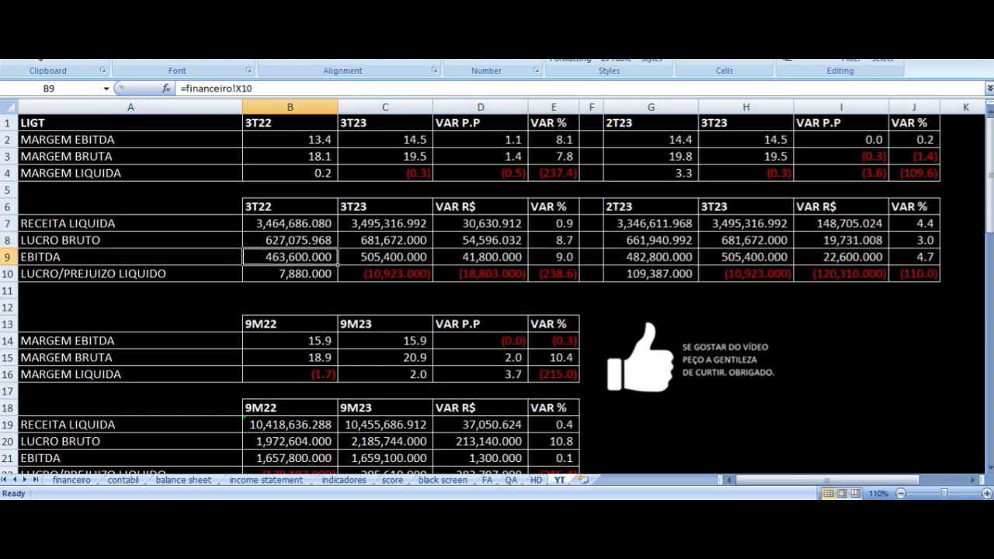
key("Right")
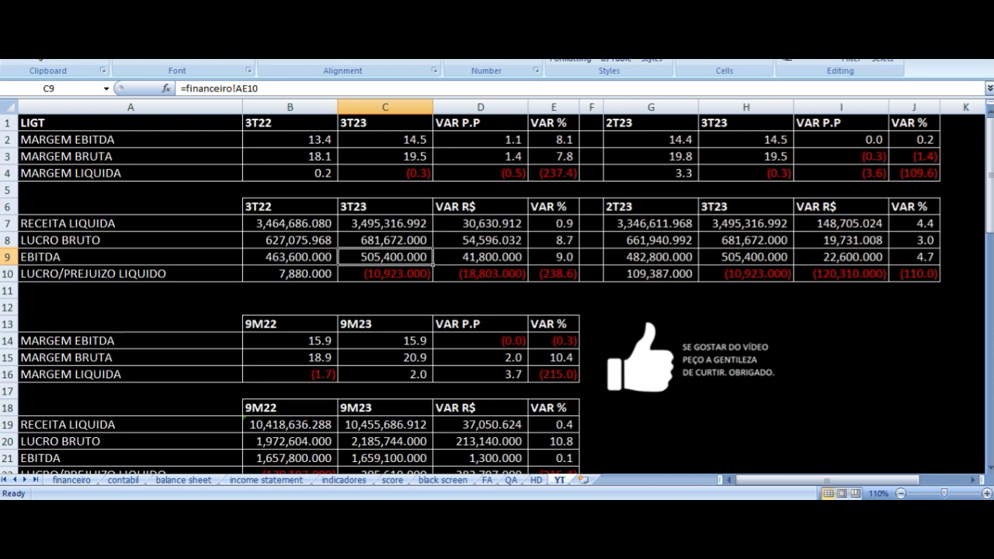
key("Right")
key("Right")
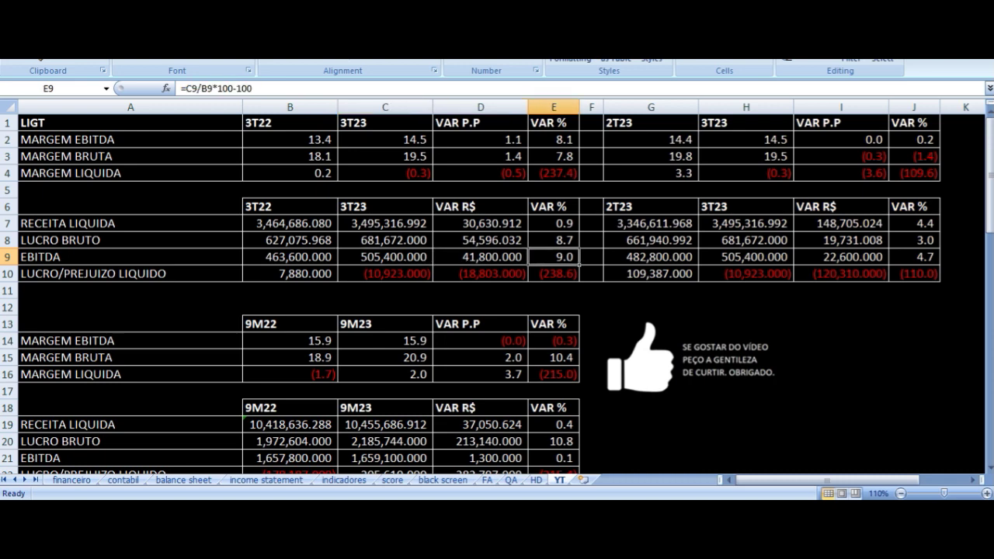
Compare LUCRO/PREJUIZO LIQUIDO between 3T22 and 3T23.
key("Down")
key("Left")
key("Left")
key("Left")
key("Left")
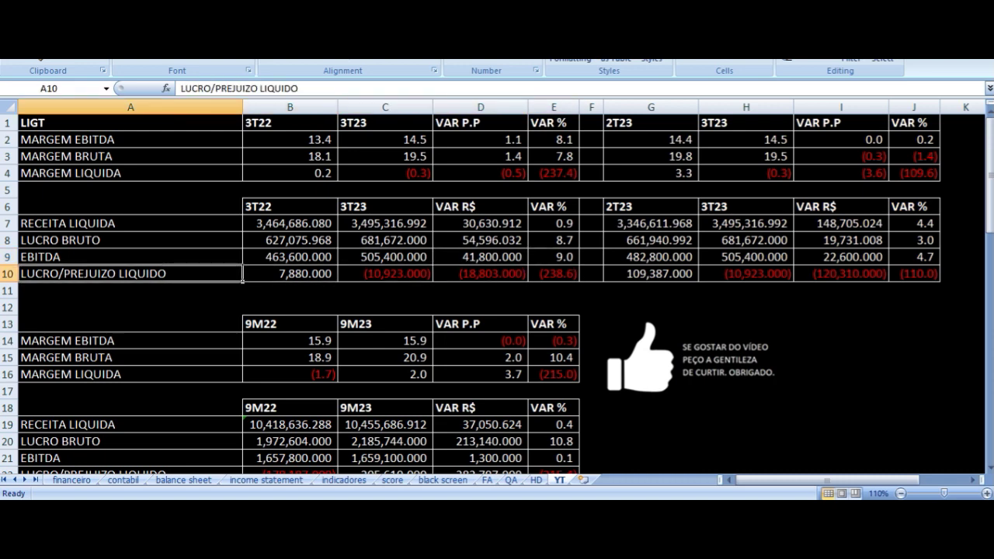
key("Right")
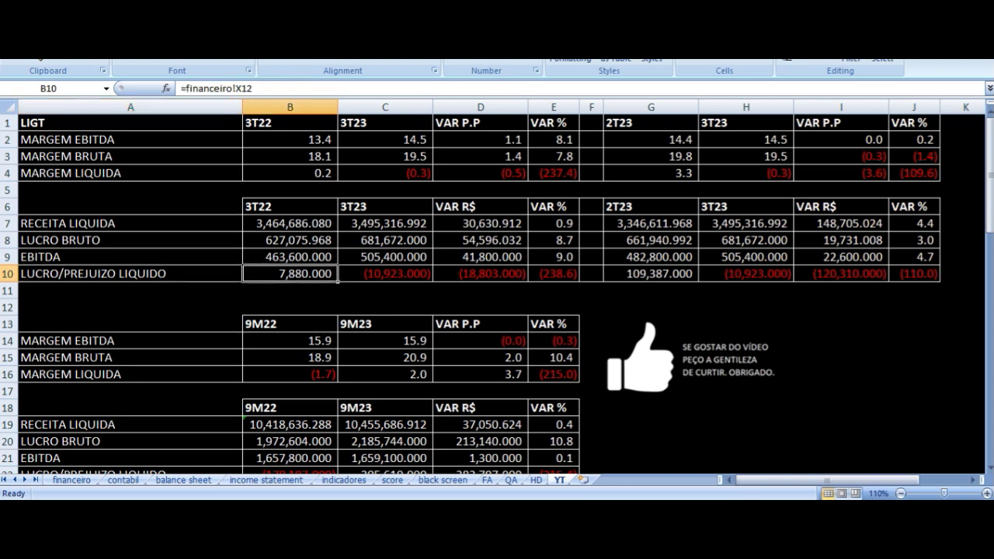
key("Right")
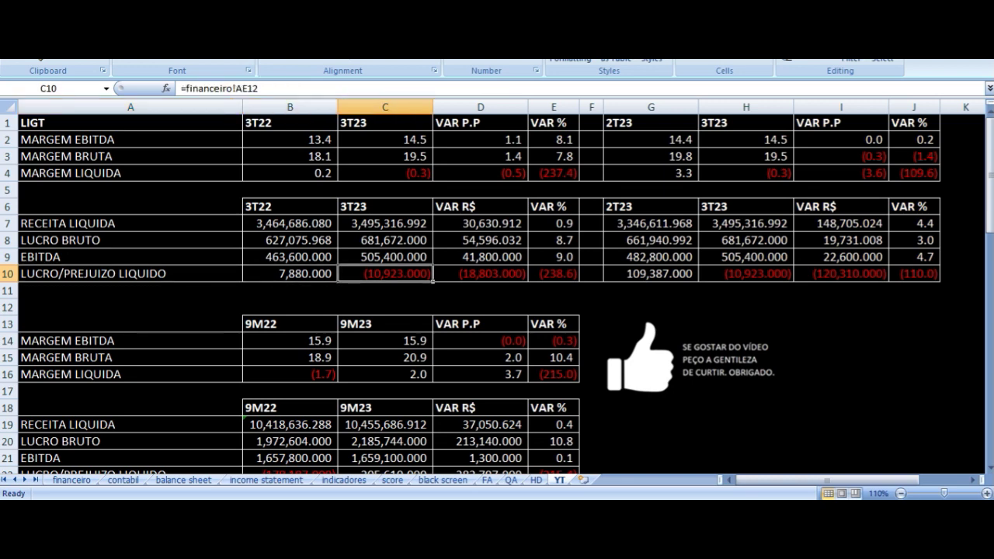
Review the 3T23 LUCRO/PREJUIZO LIQUIDO, RECEITA LIQUIDA and EBITDA values within the 3T22 to 3T23 comparison block.
key("Up")
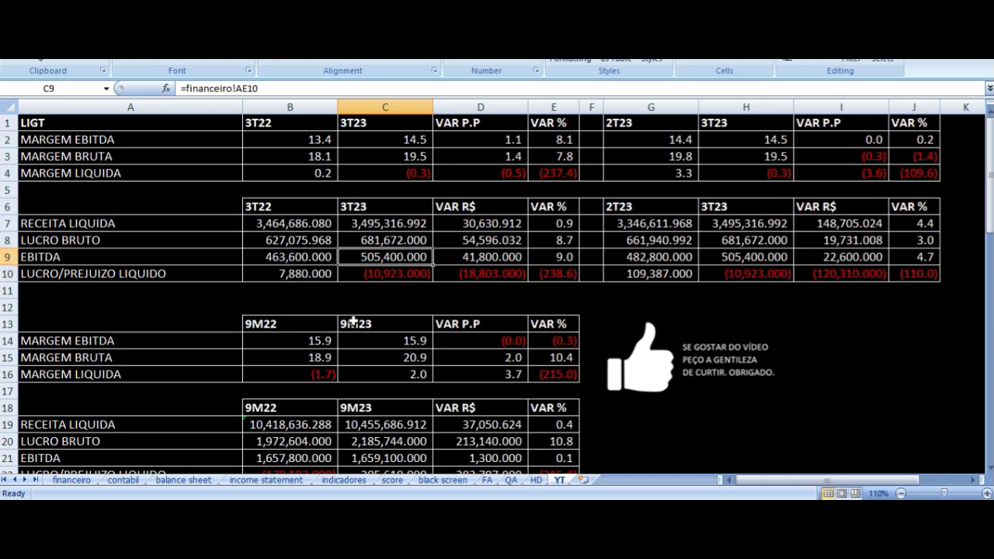
left_click(380, 276)
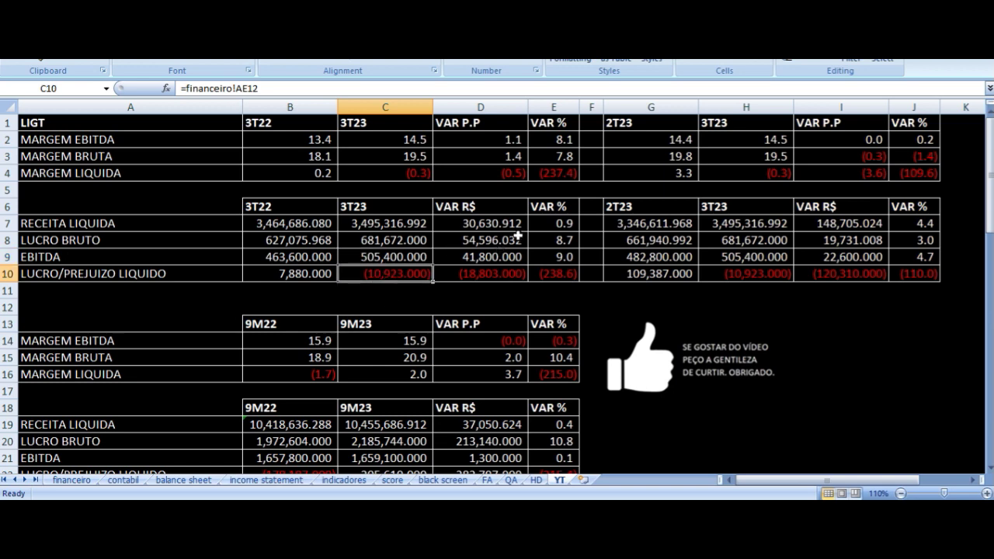
left_click(385, 224)
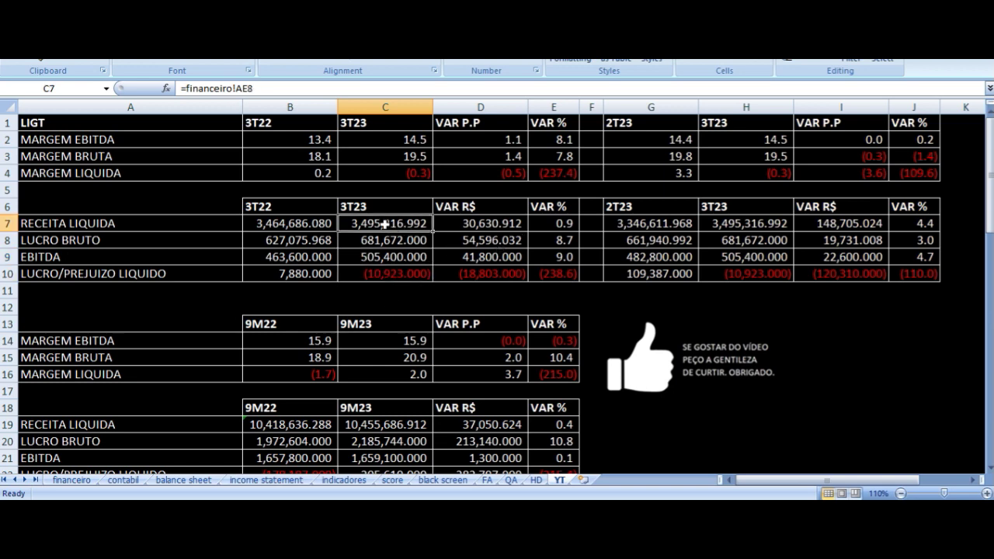
left_click(392, 257)
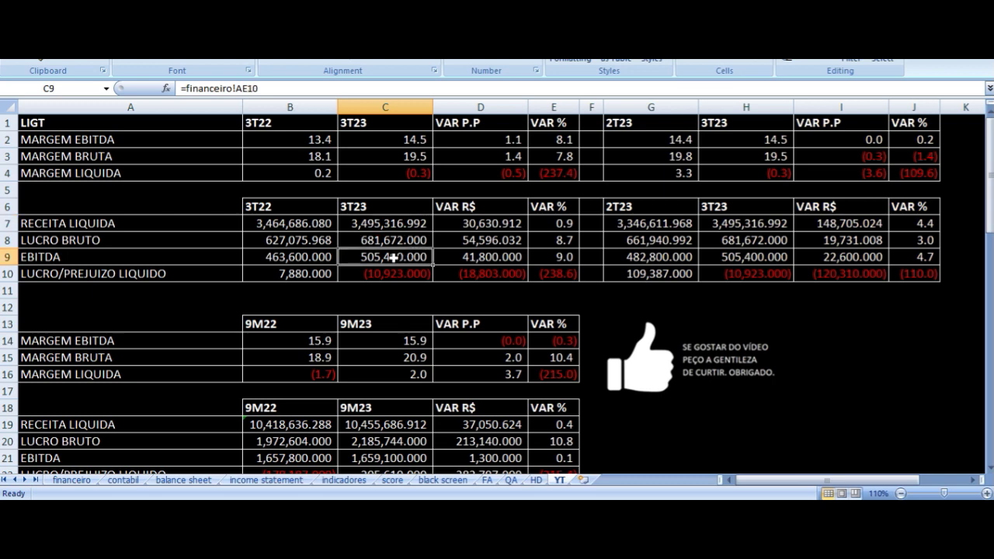
left_click_drag(220, 121, 561, 269)
Highlight the 2T23 to 3T23 comparison block G1:J10 and compare MARGEM EBITDA between the two quarters.
left_click_drag(637, 128, 912, 275)
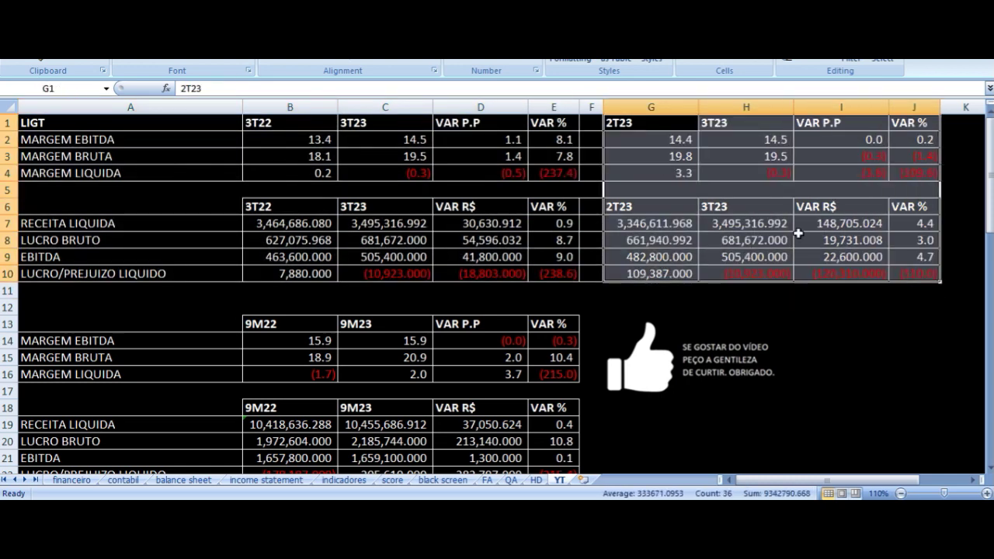
left_click(674, 137)
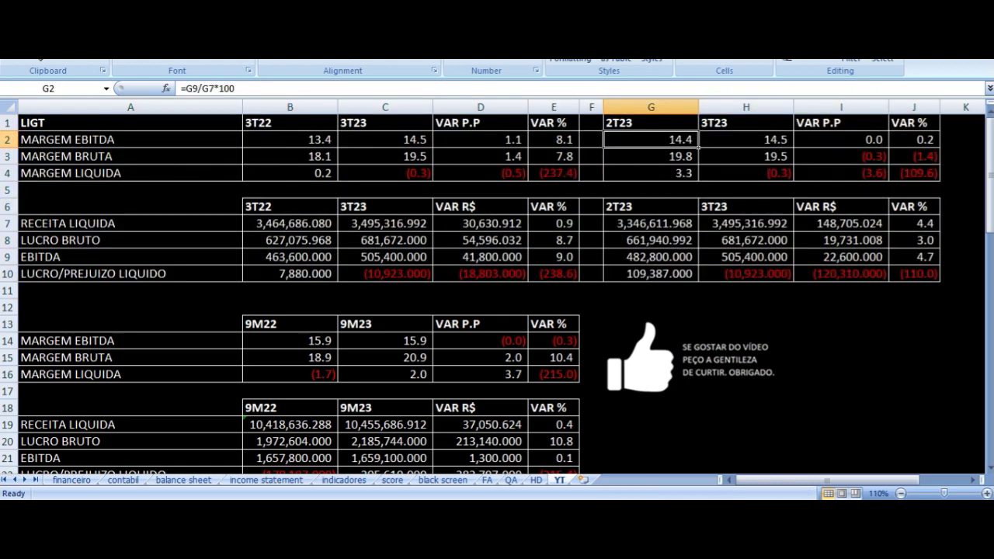
left_click(745, 140)
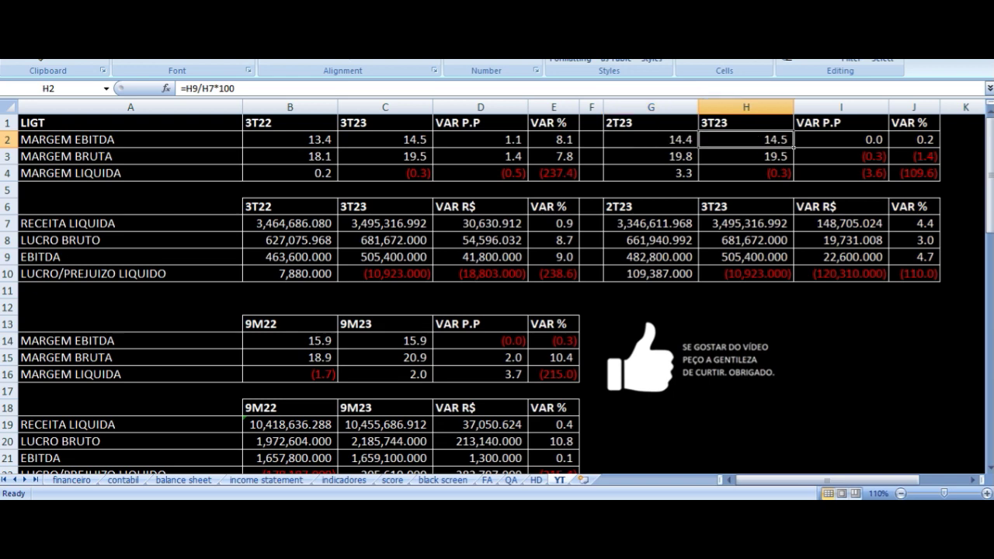
left_click(650, 124)
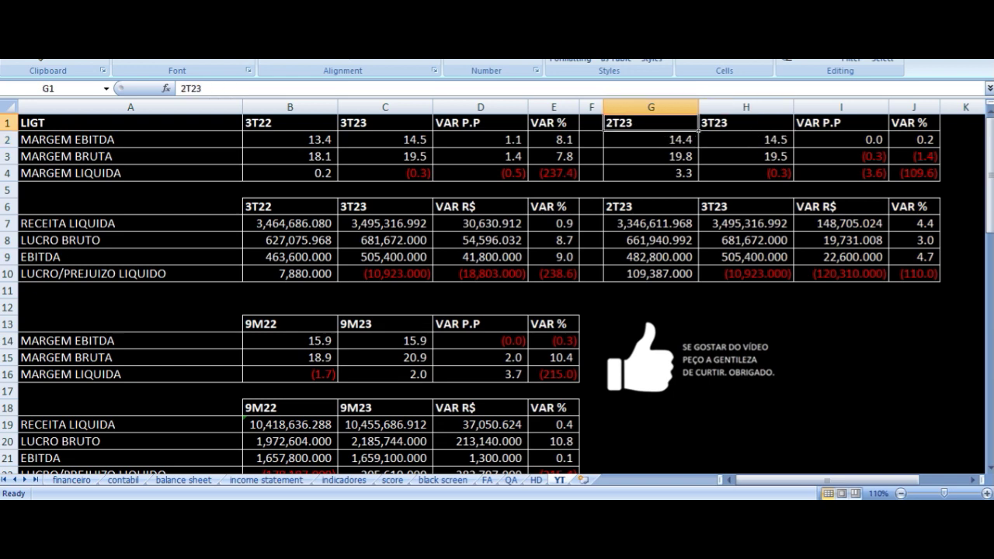
left_click(745, 123)
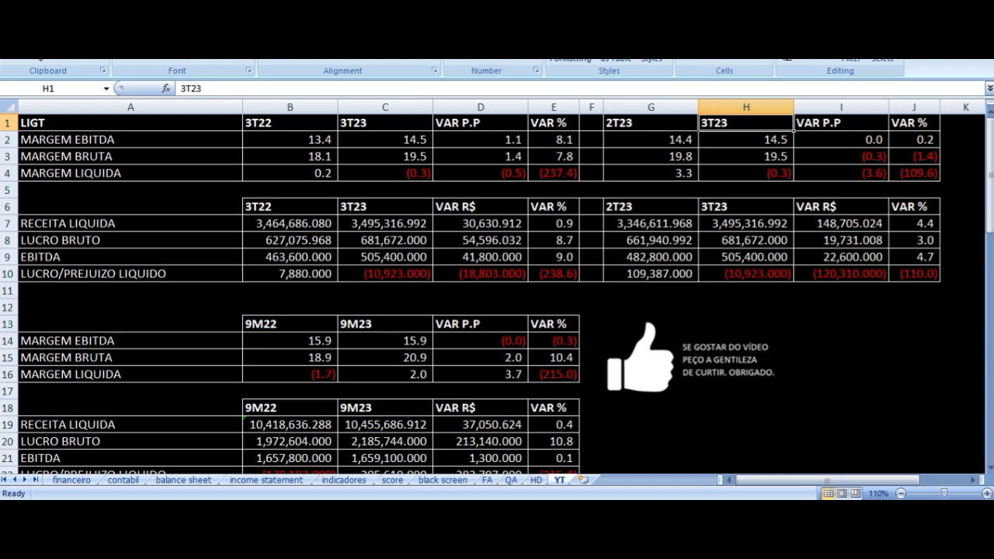
left_click(746, 140)
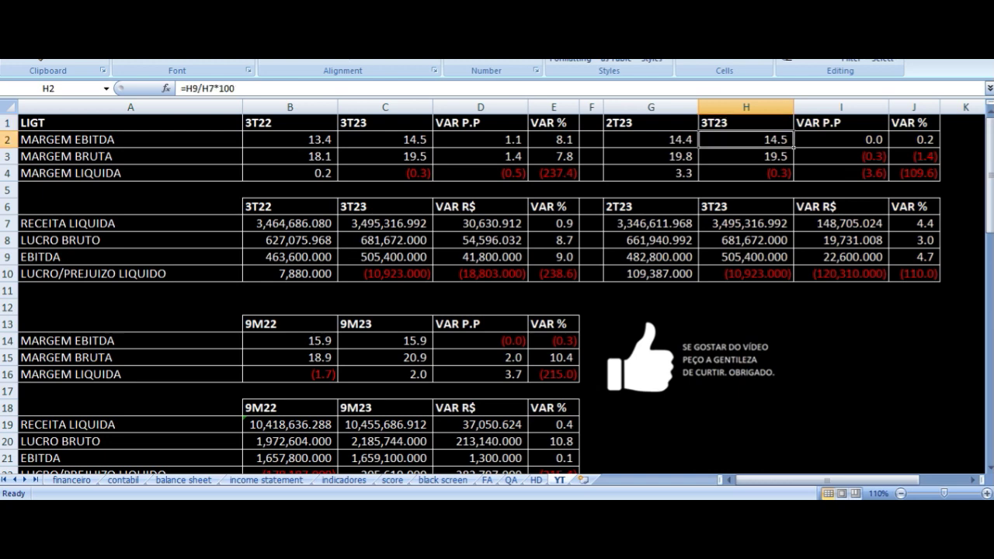
left_click(650, 140)
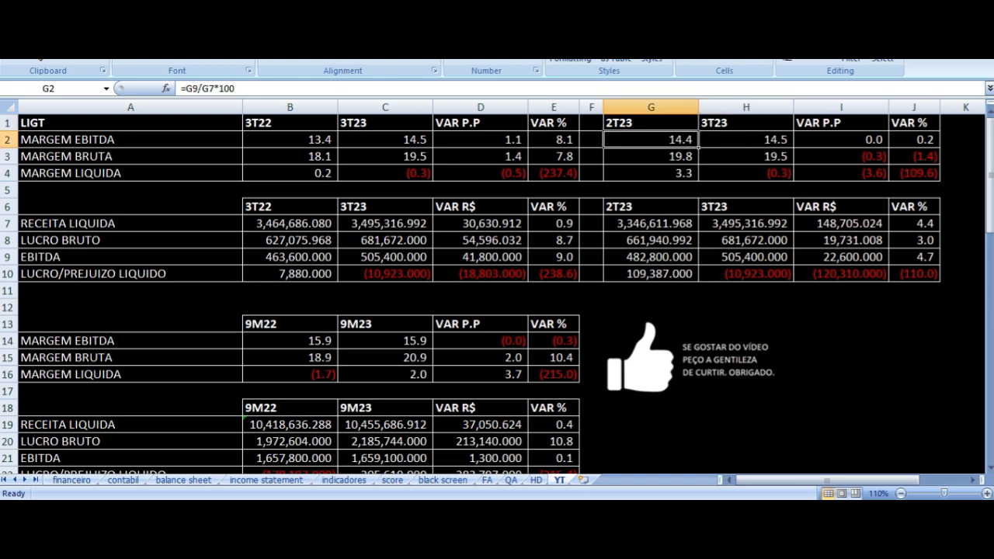
left_click(745, 140)
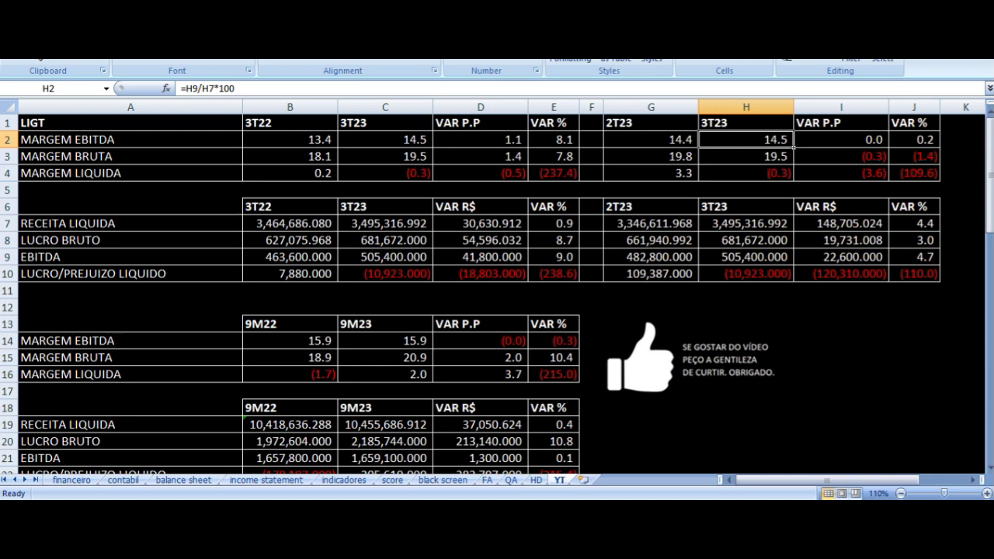
Compare MARGEM BRUTA between 2T23 and 3T23, including its VAR P.P figure.
left_click(650, 157)
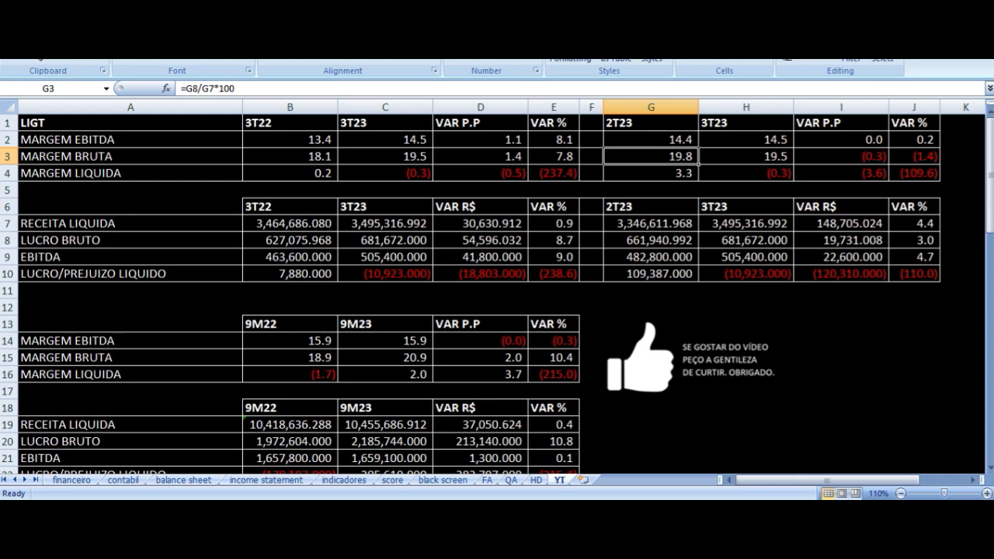
left_click(745, 157)
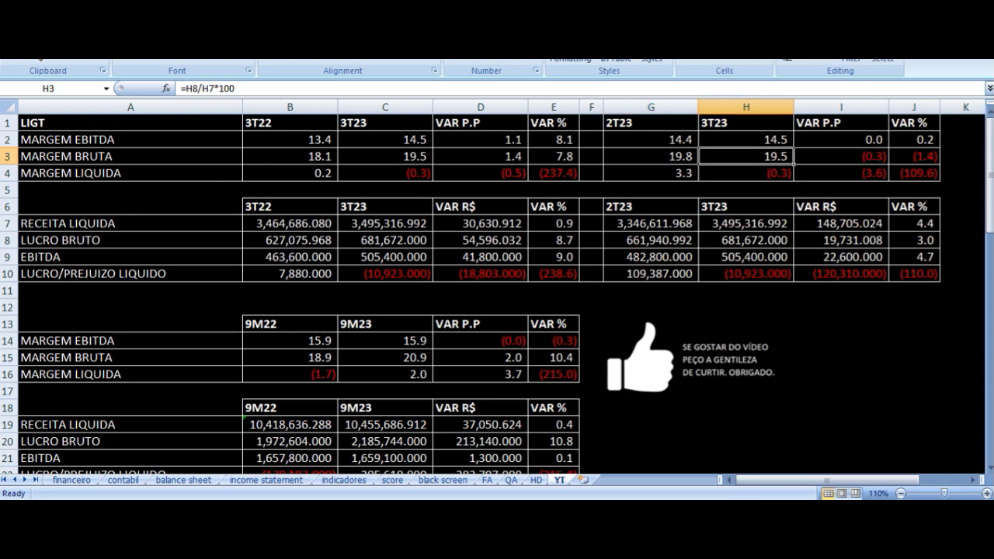
left_click(841, 157)
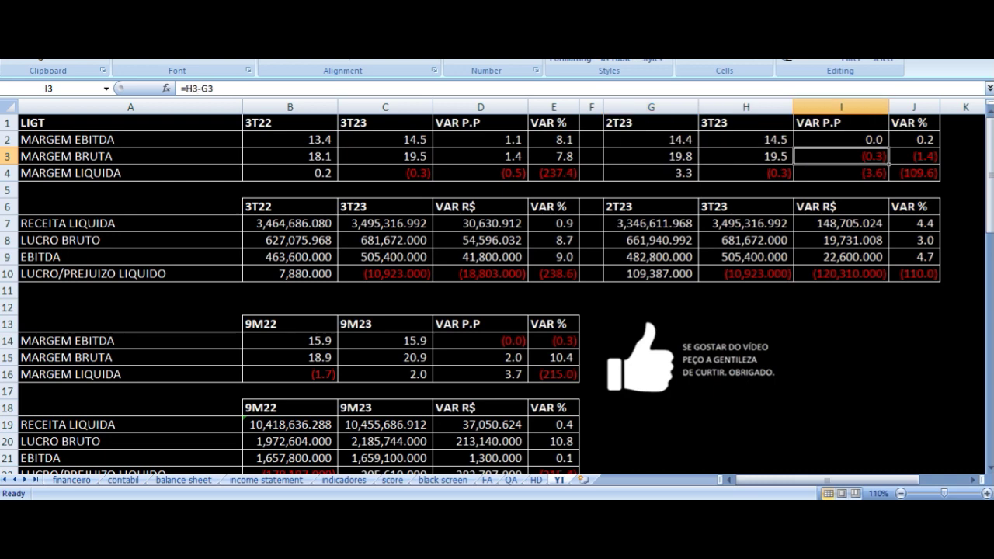
Compare MARGEM LIQUIDA between 2T23 and 3T23, including its VAR P.P figure.
key("Down")
key("Left")
key("Left")
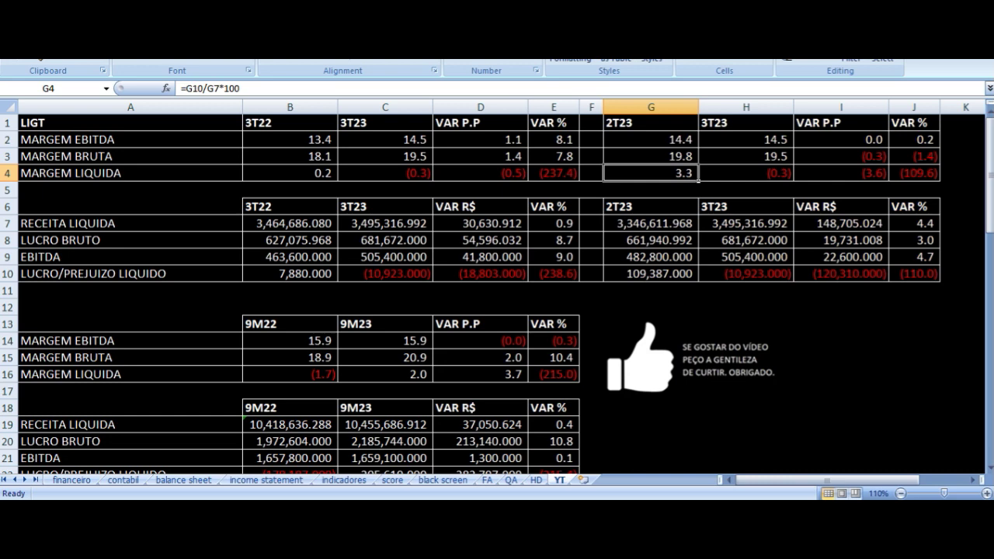
key("Right")
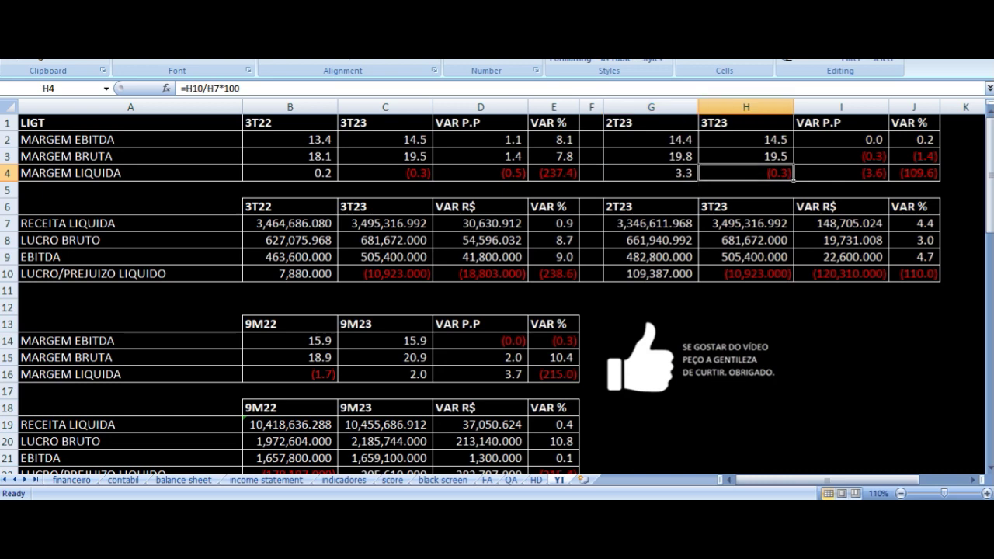
key("Right")
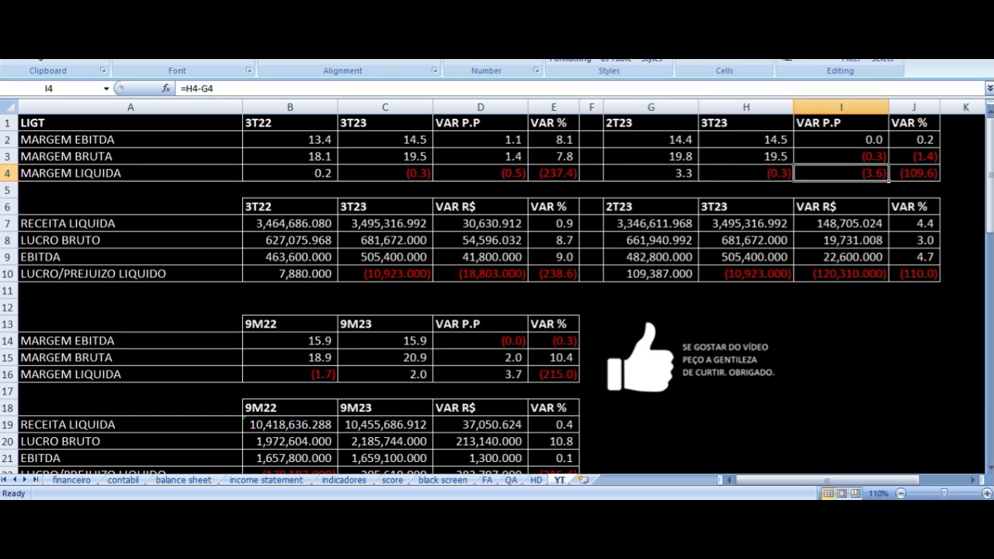
Examine the RECEITA LIQUIDA row for 2T23 and 3T23 through to its VAR % figure.
key("Down")
key("Down")
key("Down")
key("Left")
key("Left")
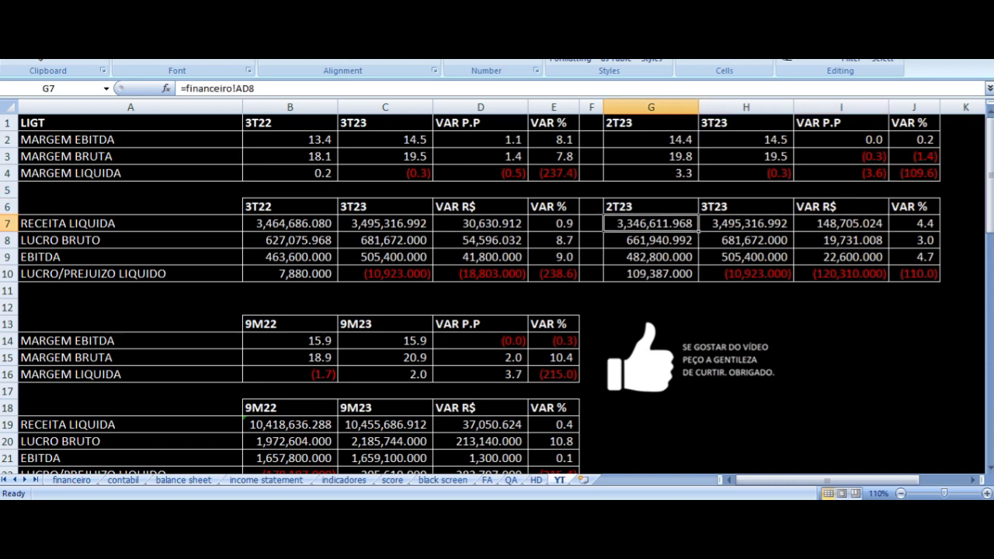
key("Right")
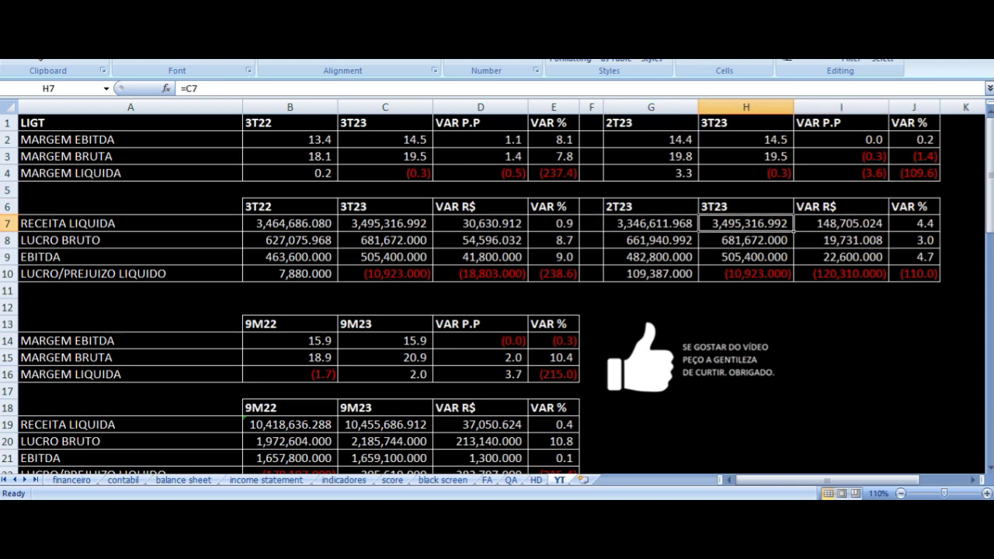
key("Right")
key("Right")
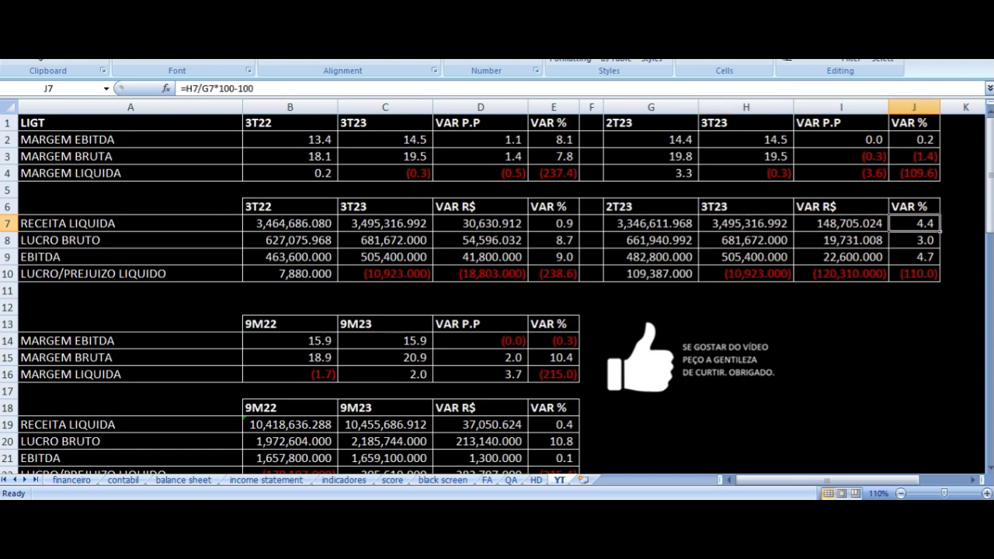
Review the 2T23 and 3T23 results from RECEITA LIQUIDA down to LUCRO/PREJUIZO LIQUIDO in G7:H10.
key("Down")
key("Left")
key("Left")
key("Left")
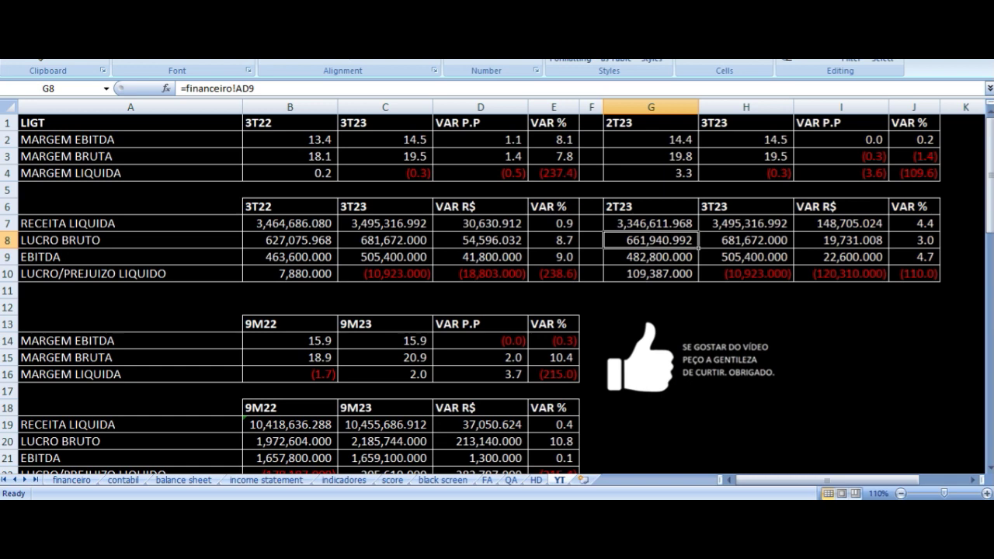
key("Up")
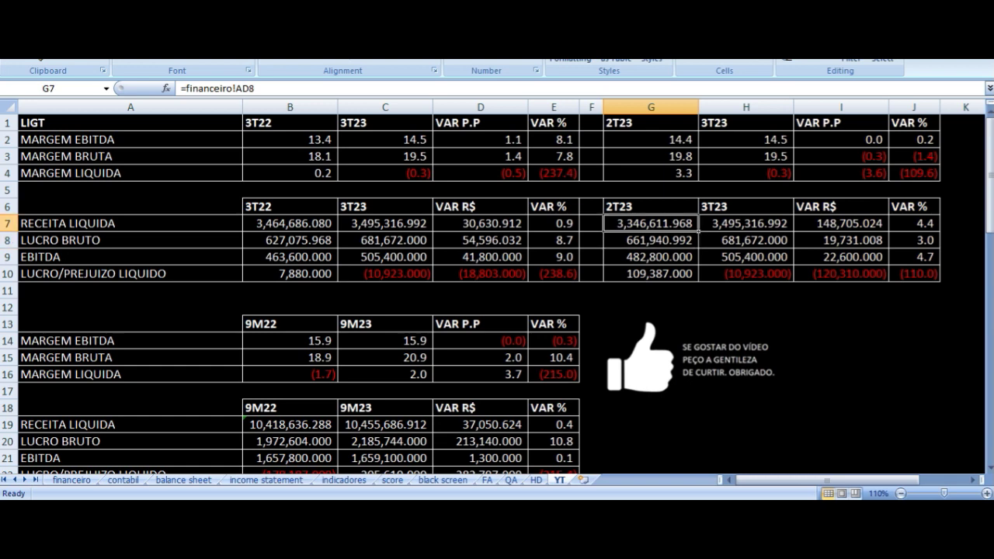
key("Right")
key("Down")
key("Down")
key("Down")
key("Left")
key("Up")
key("Up")
key("Up")
Compare LUCRO BRUTO between 2T23 and 3T23 through to its VAR % figure.
key("Down")
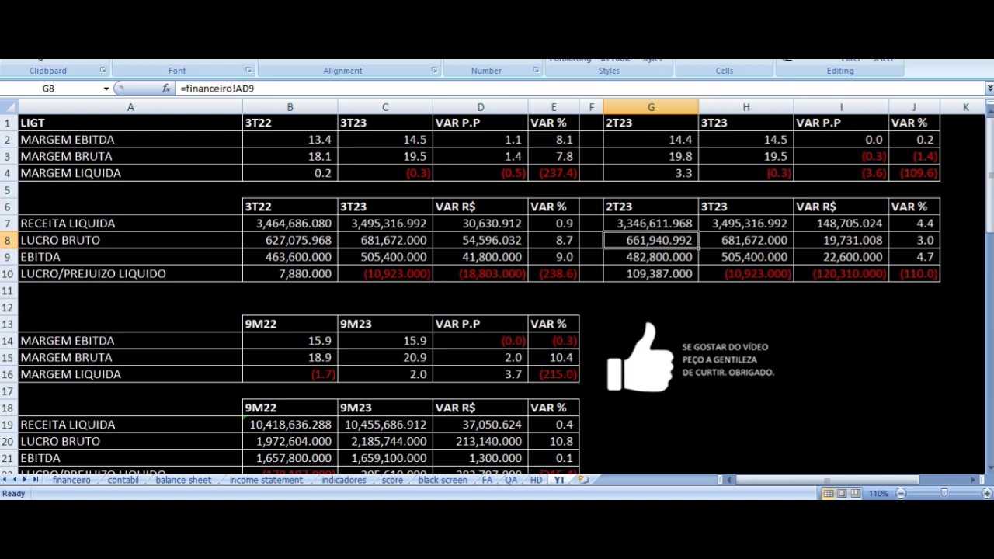
key("Right")
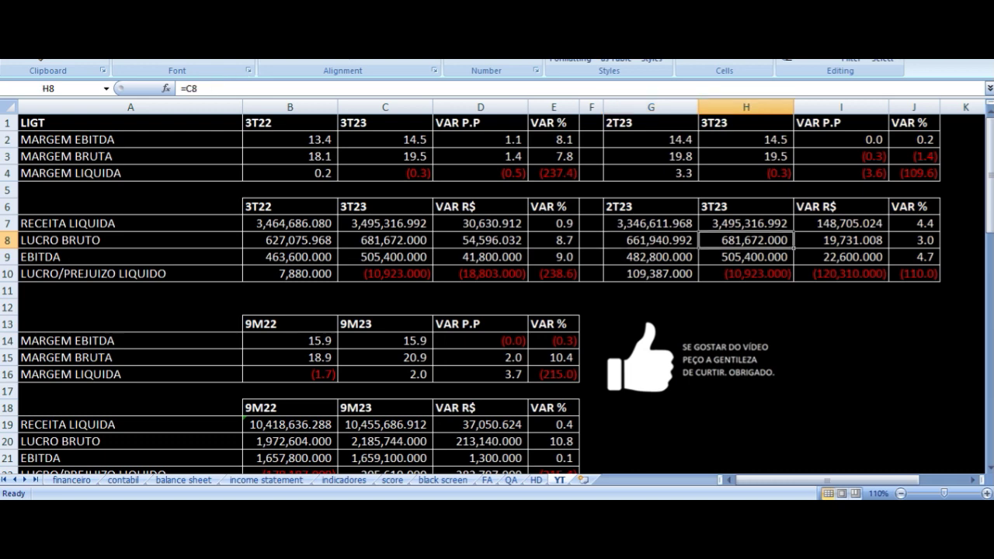
key("Left")
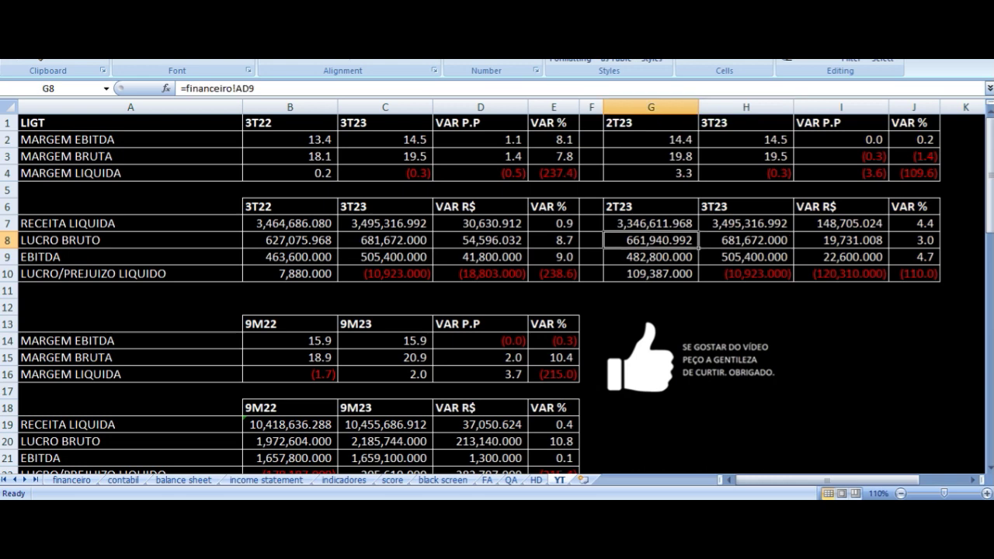
key("Right")
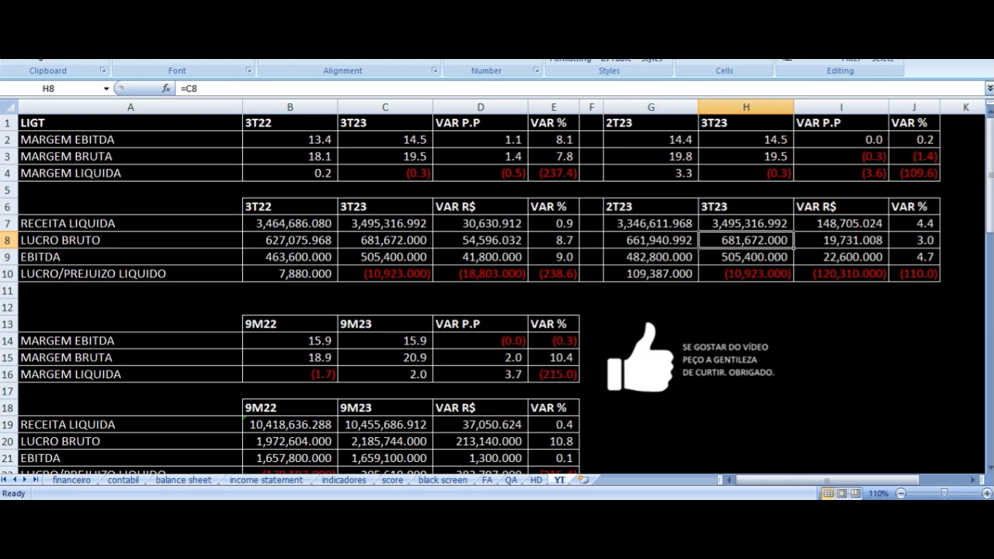
key("Right")
key("Right")
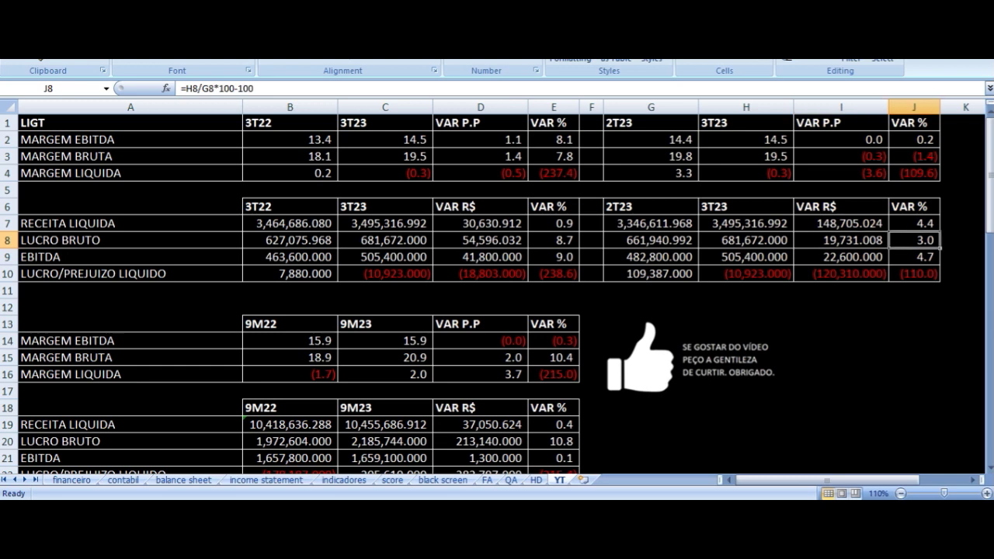
Examine the EBITDA row for 2T23 and 3T23 through to its VAR % figure.
key("Down")
key("Left")
key("Left")
key("Left")
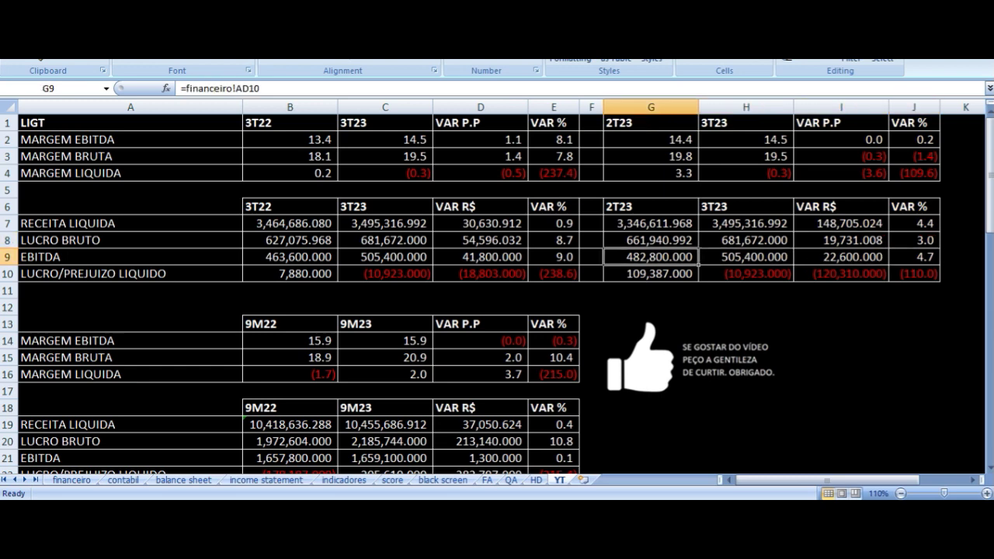
key("Right")
key("Right")
key("Right")
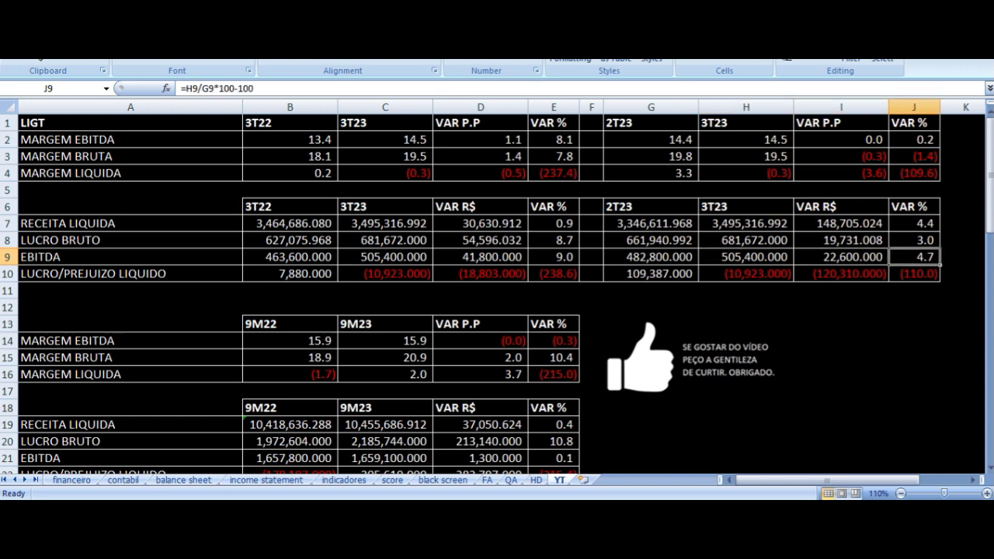
Compare LUCRO/PREJUIZO LIQUIDO between 2T23 and 3T23.
key("Down")
key("Left")
key("Left")
key("Left")
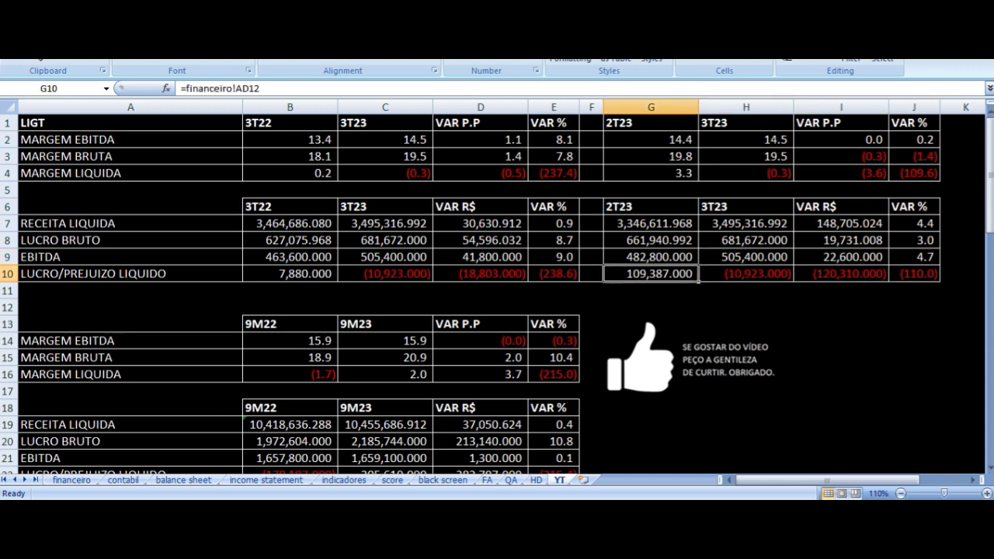
key("Right")
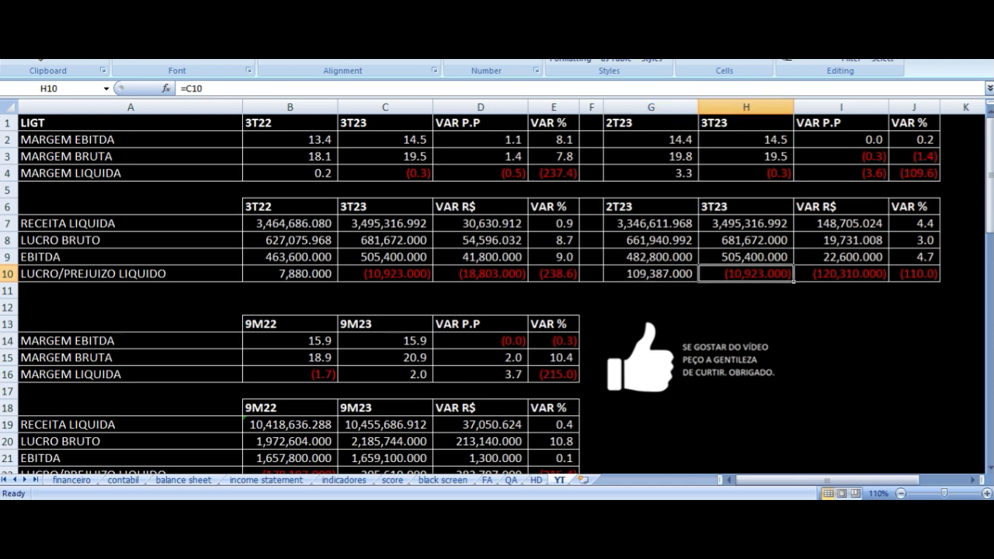
Highlight the 2T23 to VAR R$ ranges of RECEITA LIQUIDA (G7:I7) and EBITDA (G9:I9), ending on RECEITA LIQUIDA.
left_click(688, 227)
left_click_drag(688, 227, 800, 233)
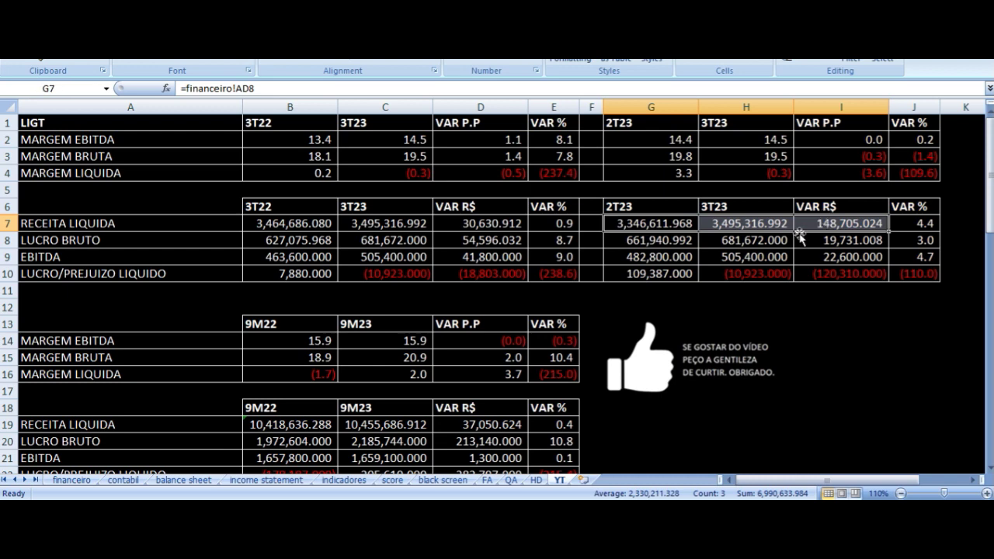
left_click_drag(676, 257, 816, 257)
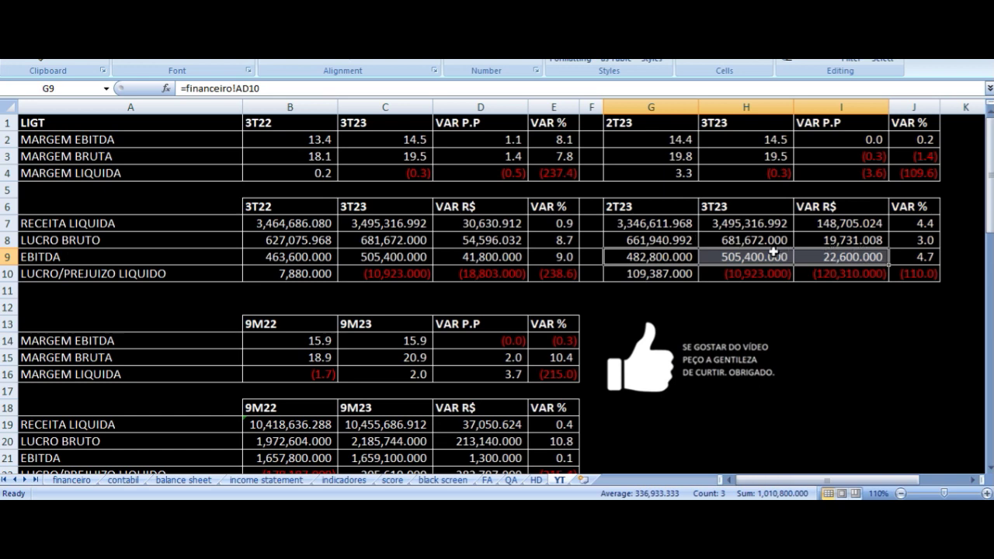
left_click(772, 241)
left_click_drag(681, 222, 802, 224)
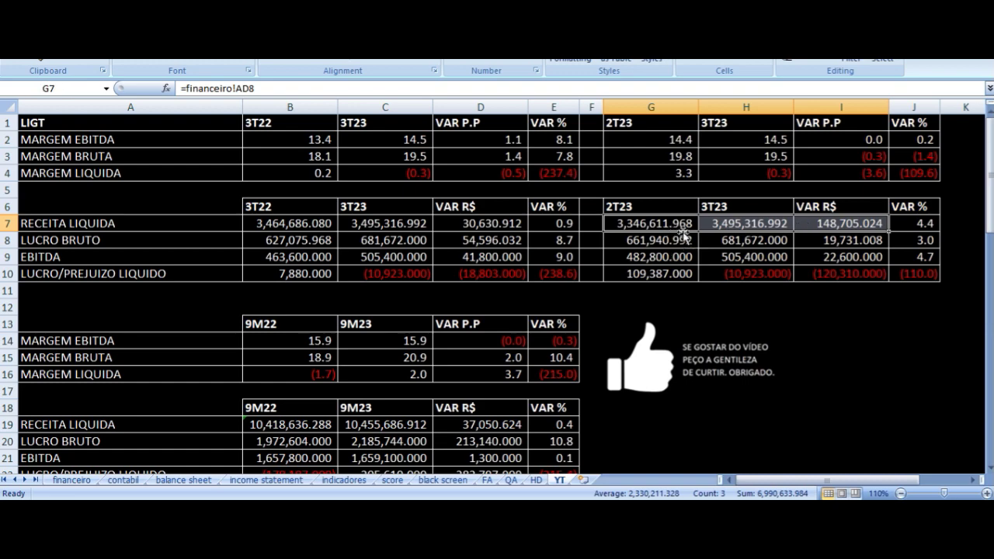
Go to the nine-month comparison block and point out its 9M22 and 9M23 column headers.
scroll(669, 220, "down", 2)
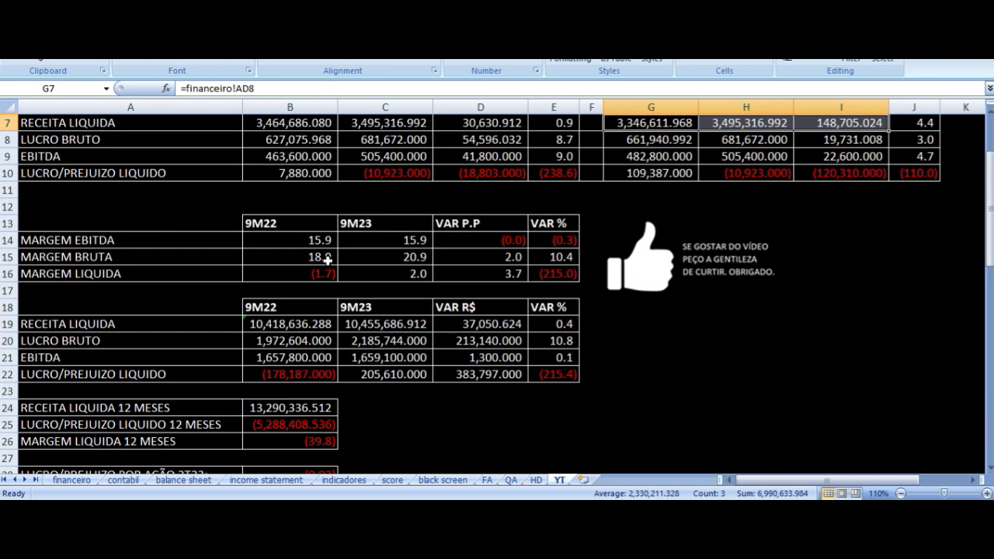
scroll(322, 260, "down", 1)
left_click(292, 177)
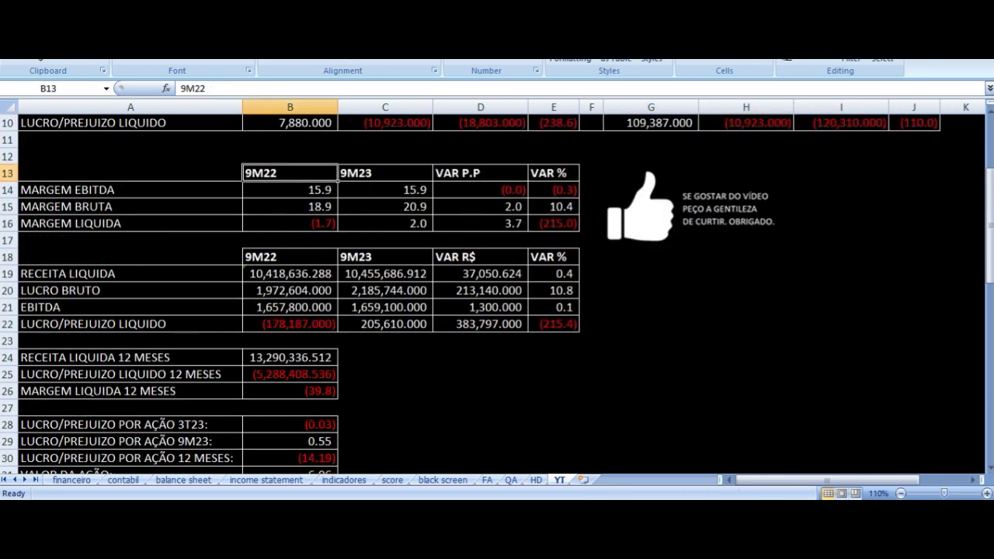
left_click(340, 177)
scroll(354, 195, "down", 1)
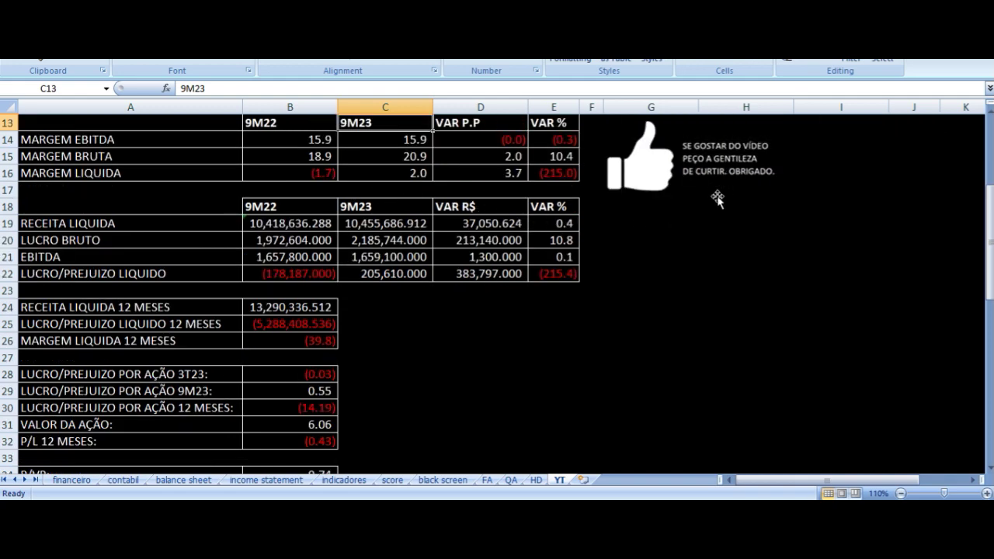
Compare MARGEM EBITDA between 9M22 and 9M23, including its VAR P.P figure.
left_click(276, 142)
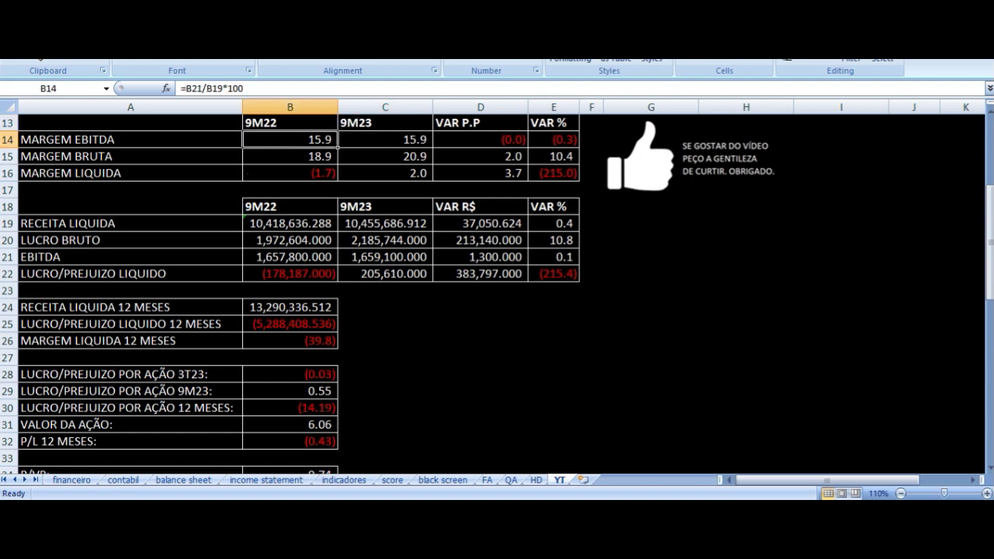
left_click(131, 140)
left_click(290, 140)
left_click(385, 139)
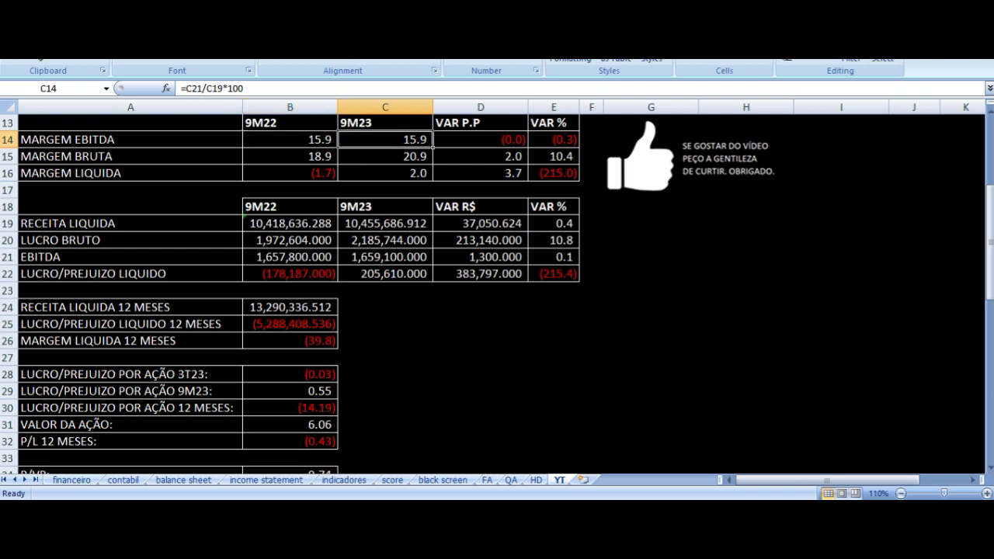
left_click(336, 144)
left_click(385, 140)
left_click(480, 140)
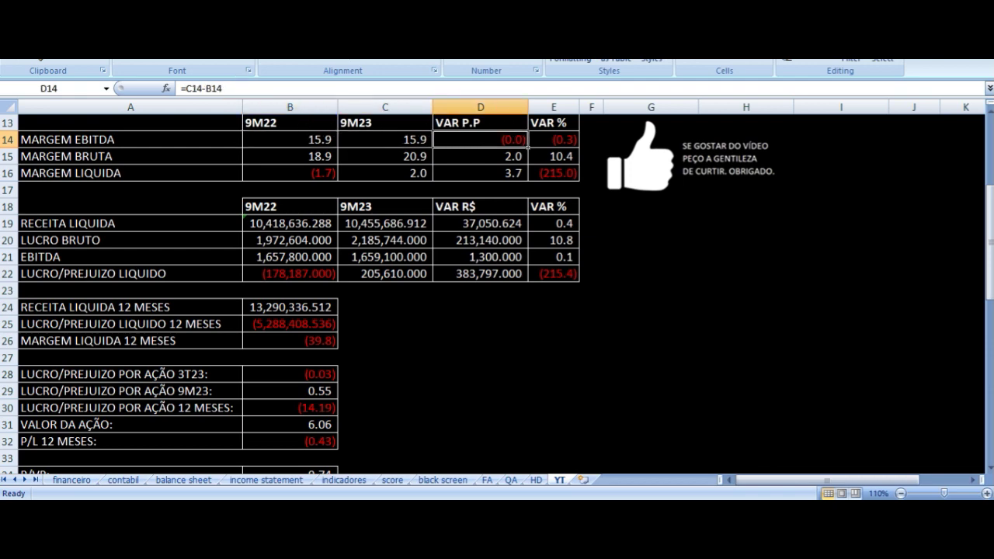
Compare MARGEM BRUTA between 9M22 and 9M23, including its VAR P.P figure.
left_click(241, 161)
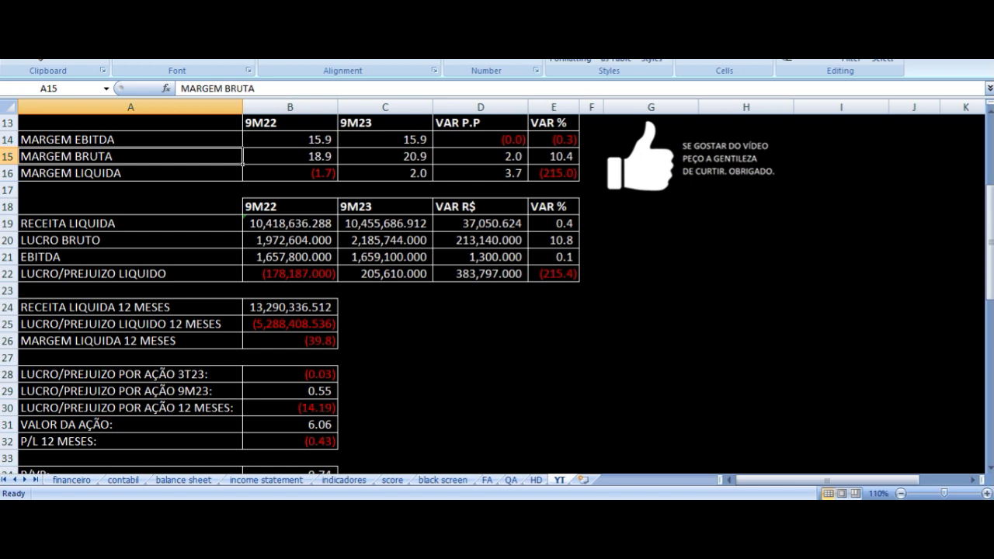
left_click(336, 162)
left_click(385, 157)
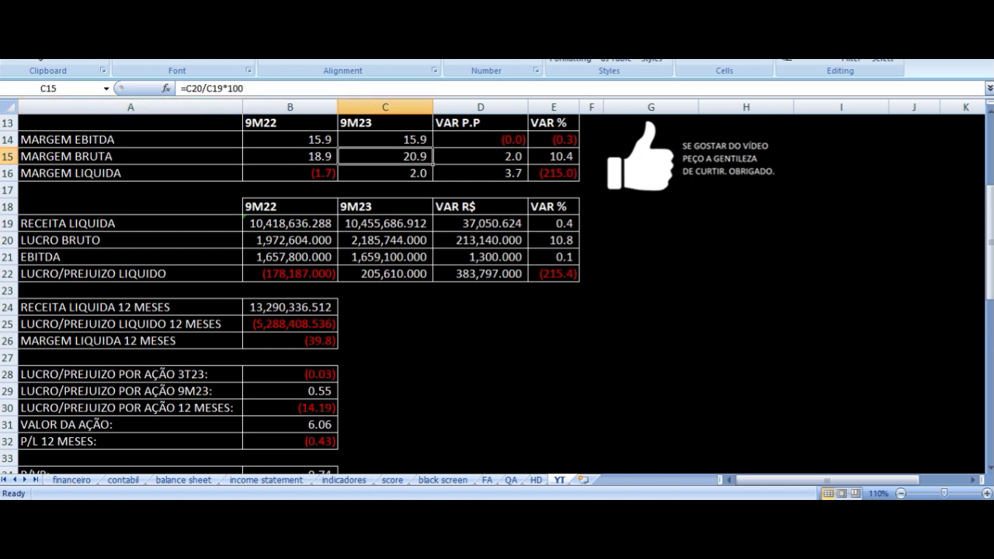
left_click(481, 157)
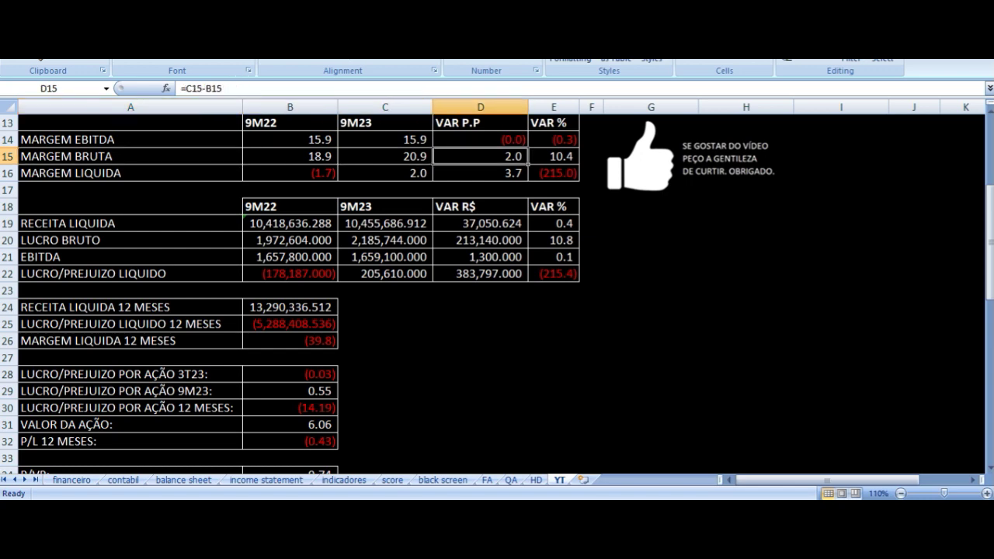
Compare MARGEM LIQUIDA between 9M22 and 9M23, including its VAR P.P figure.
key("Down")
key("Left")
key("Left")
key("Left")
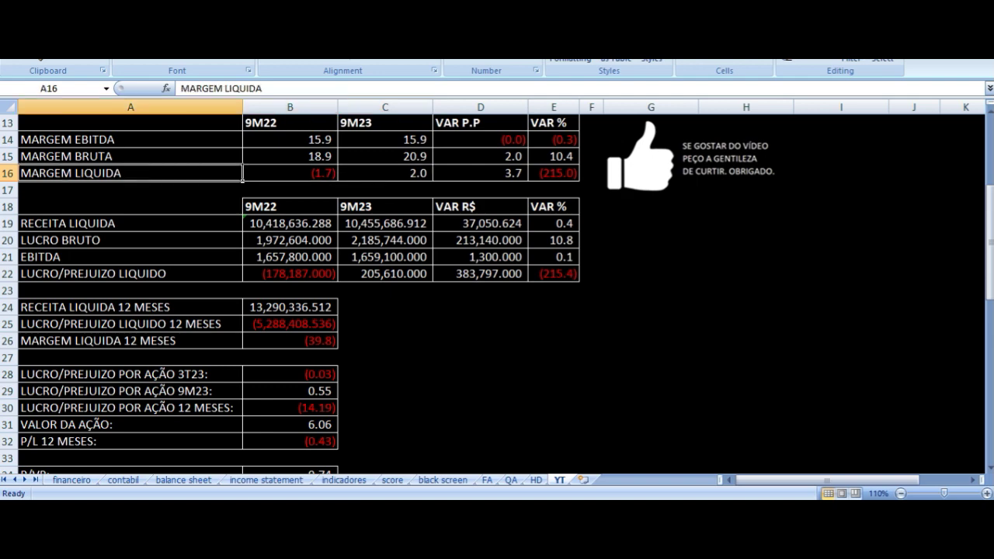
key("Right")
key("Right")
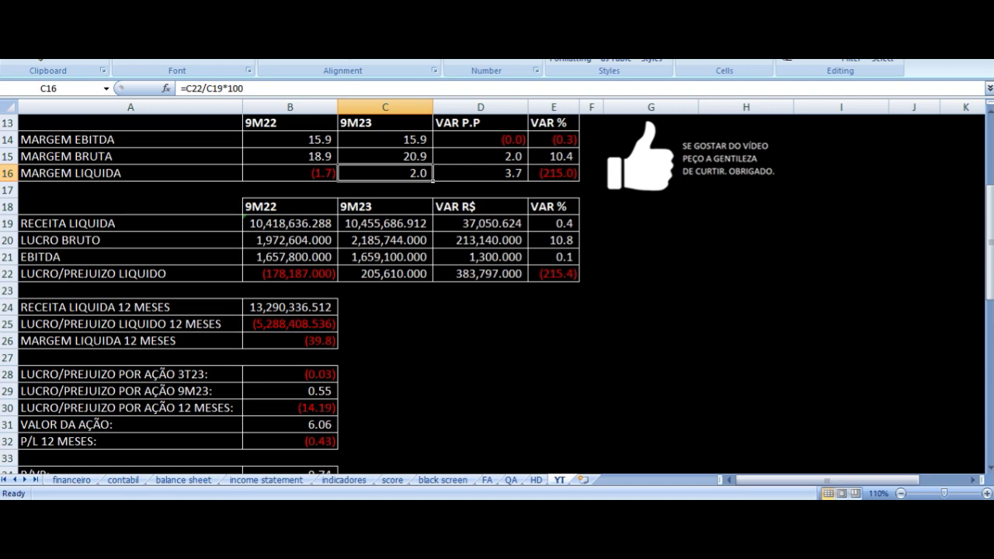
key("Right")
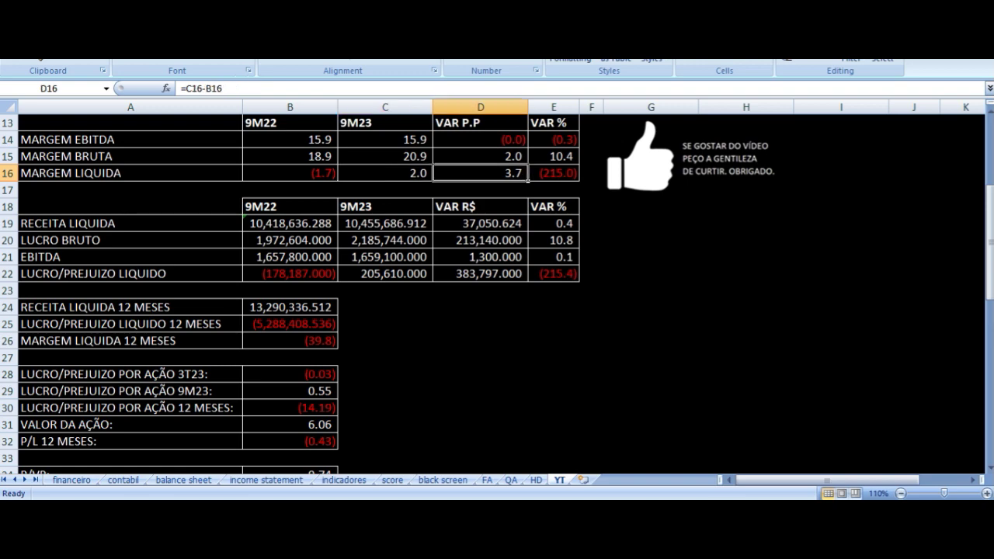
Compare RECEITA LIQUIDA between 9M22 and 9M23 in the nine-month results block, including its VAR R$ and VAR % figures.
key("Down")
key("Down")
key("Down")
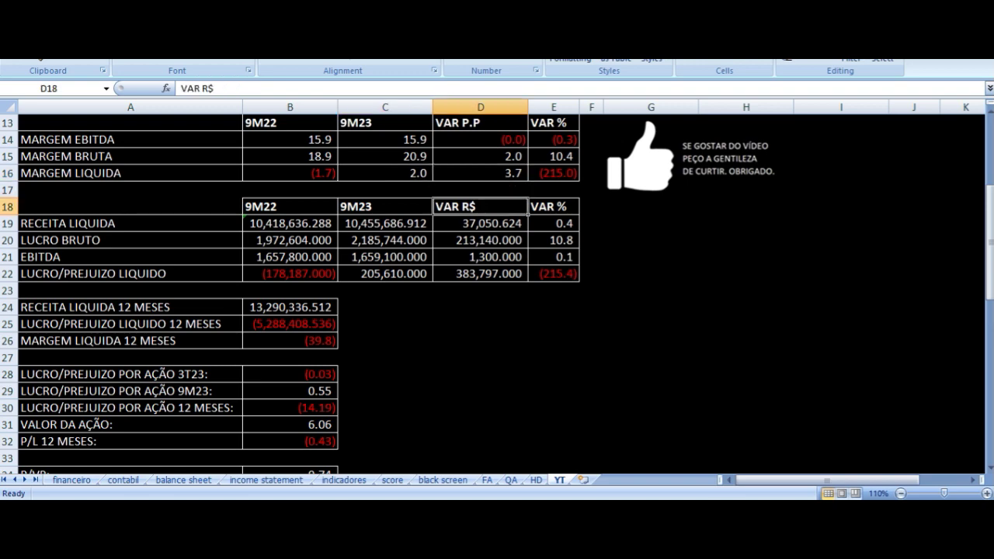
key("Left")
key("Left")
key("Left")
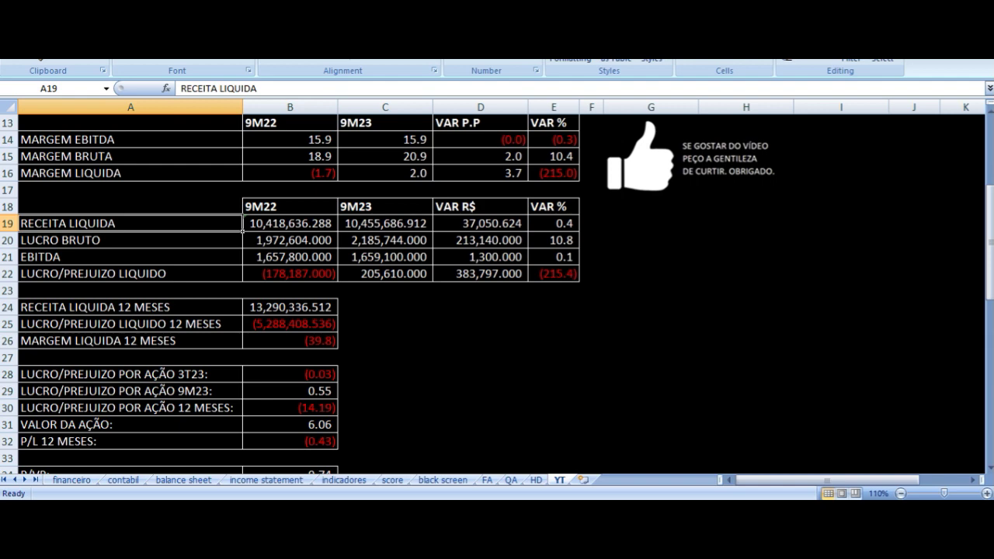
key("Right")
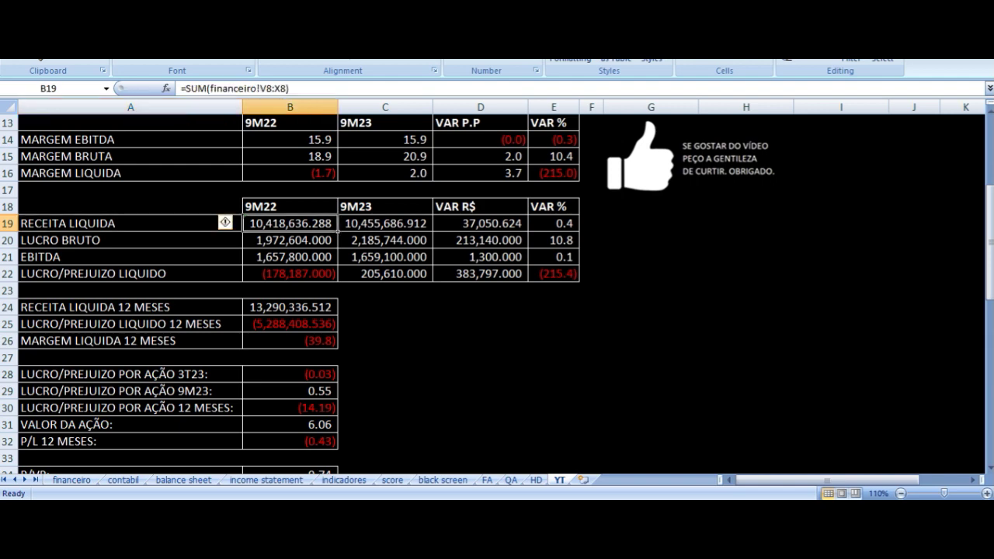
key("Right")
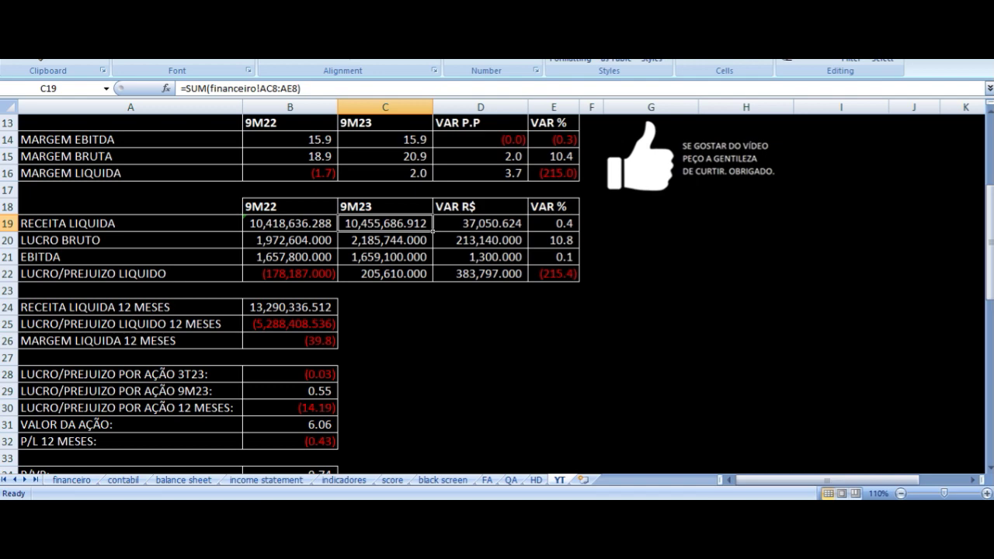
key("Right")
key("Right")
Compare LUCRO BRUTO between 9M22 and 9M23, including its VAR R$ and VAR % figures.
key("Down")
key("Left")
key("Left")
key("Left")
key("Left")
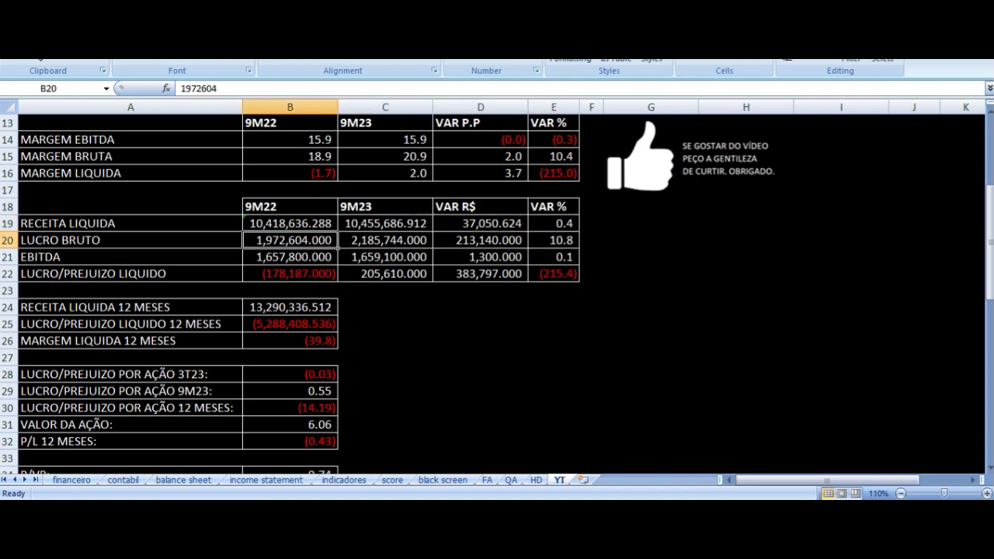
key("Right")
key("Right")
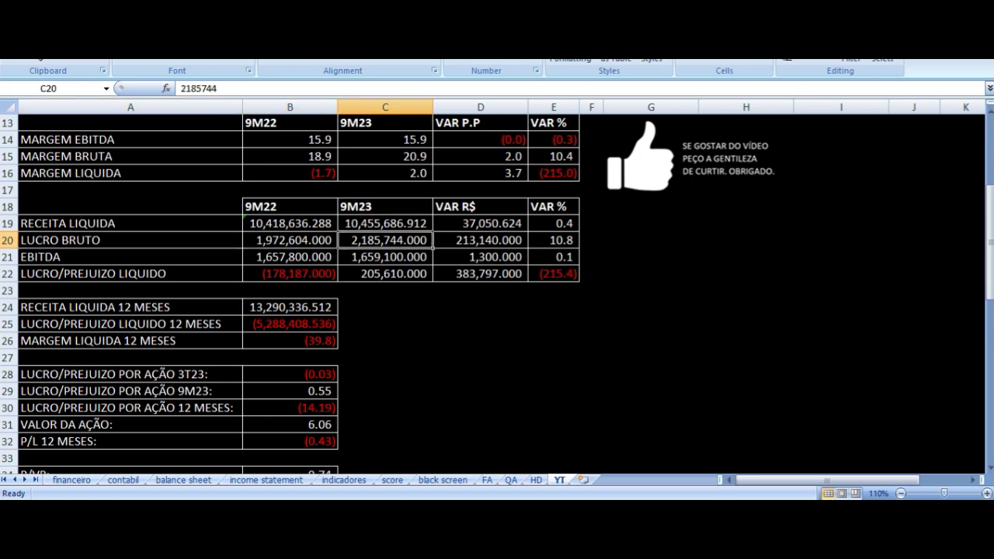
key("Right")
key("Right")
Compare EBITDA between 9M22 and 9M23, including its VAR R$ and VAR % figures.
key("Down")
key("Left")
key("Left")
key("Left")
key("Left")
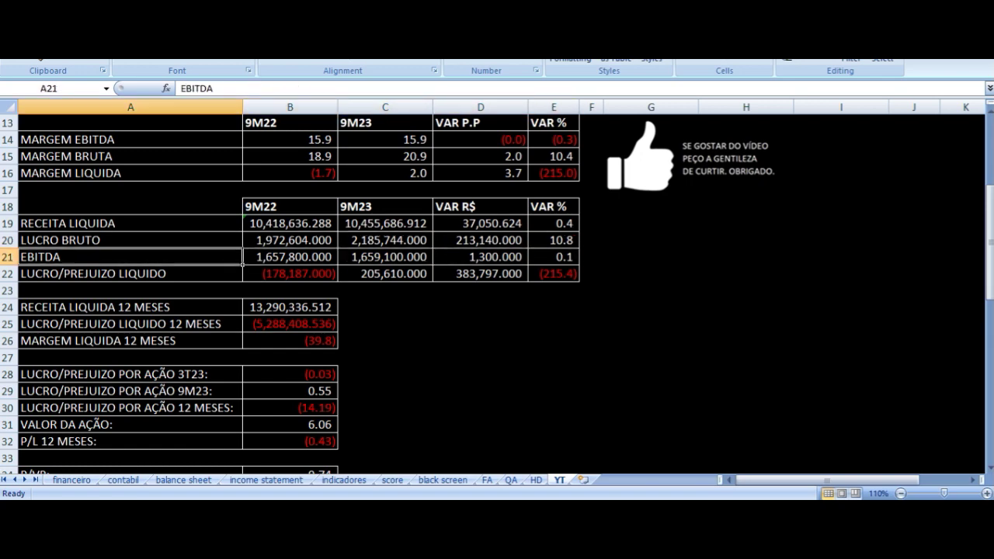
key("Right")
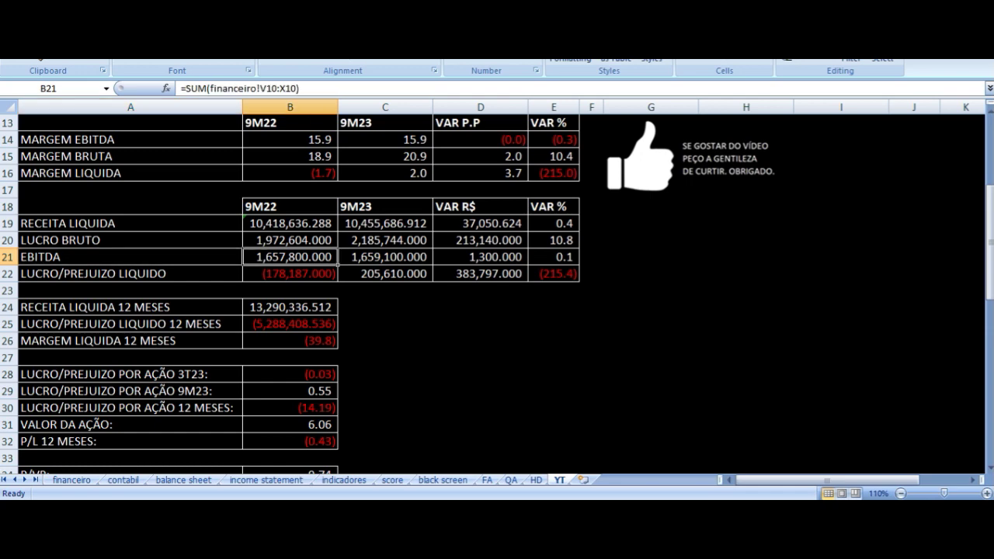
key("Right")
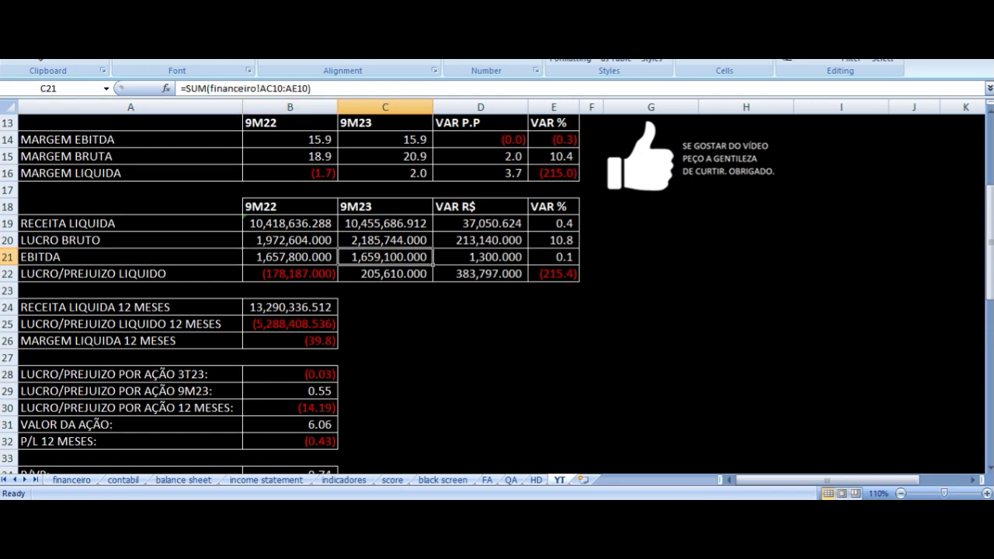
key("Right")
key("Right")
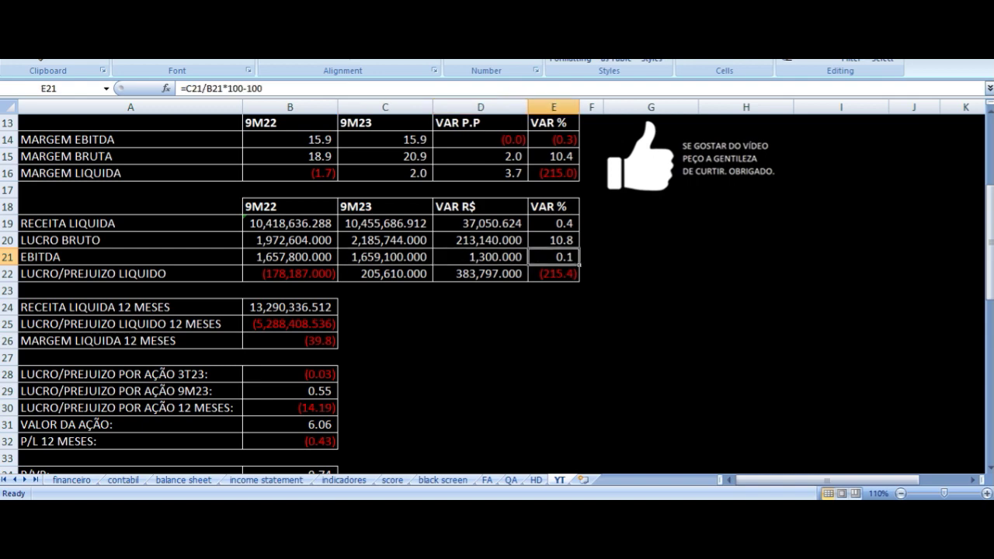
Compare LUCRO/PREJUIZO LIQUIDO between 9M22 and 9M23.
key("Down")
key("Left")
key("Left")
key("Left")
key("Left")
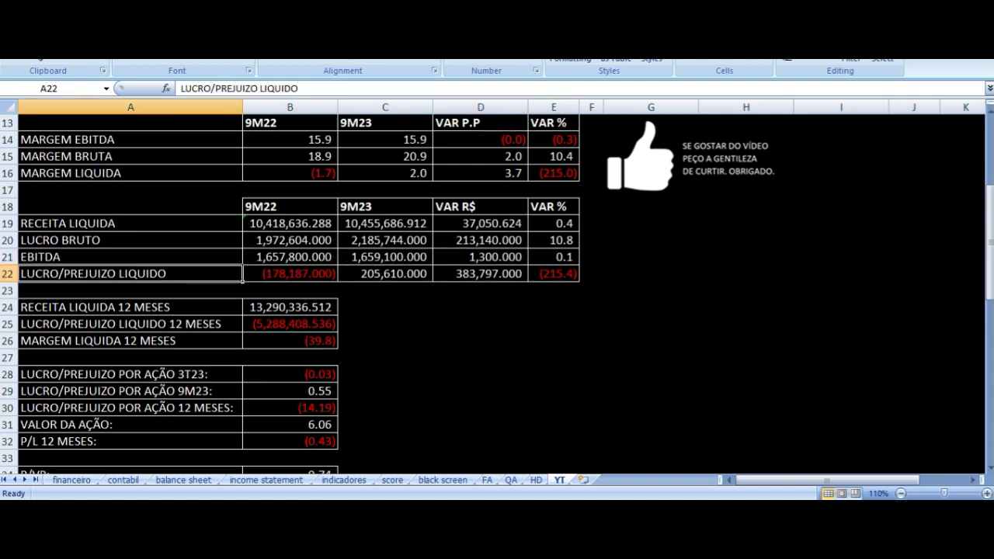
key("Right")
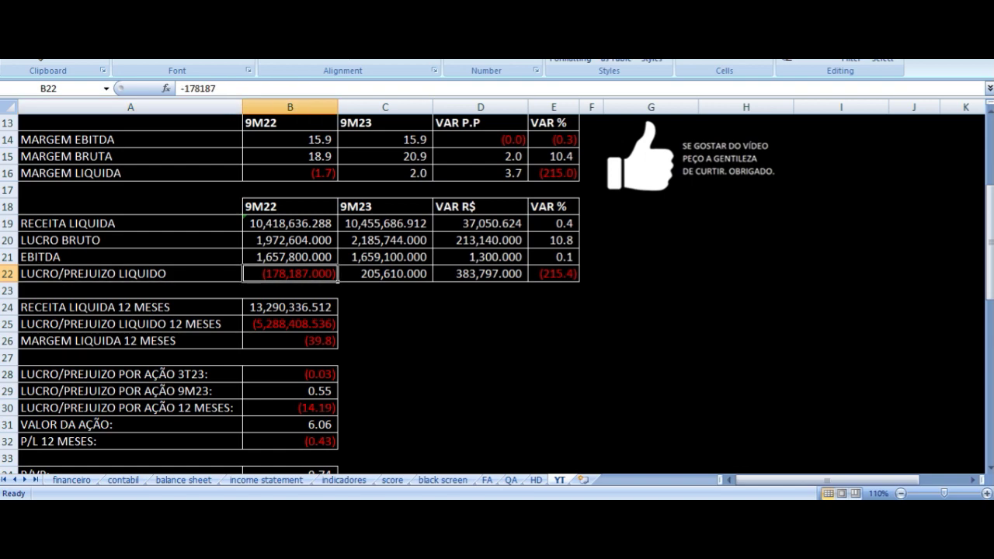
key("Right")
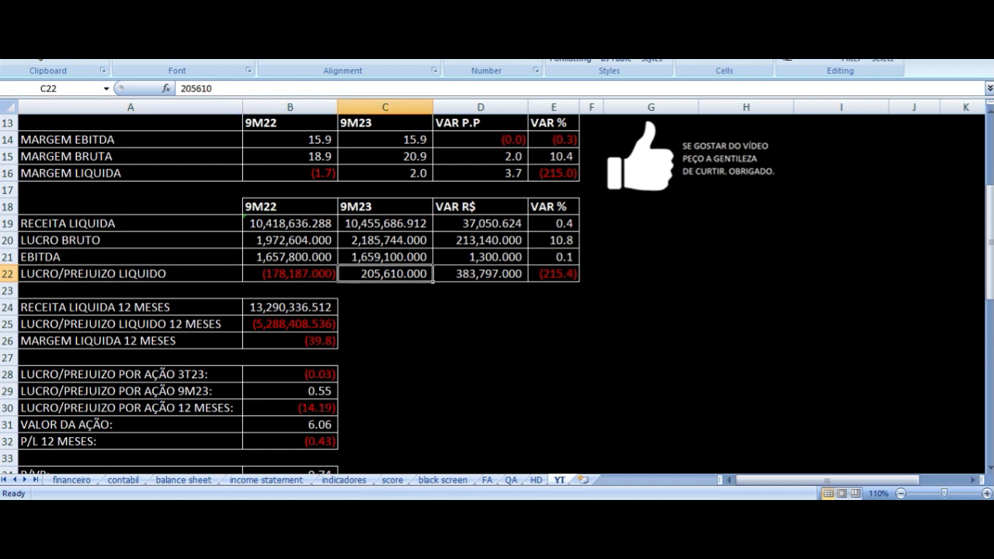
Return to the nine-month headers and select both 9M22 versus 9M23 blocks, margins and results, as one range.
key("Left")
key("Left")
key("Up")
key("Up")
key("Up")
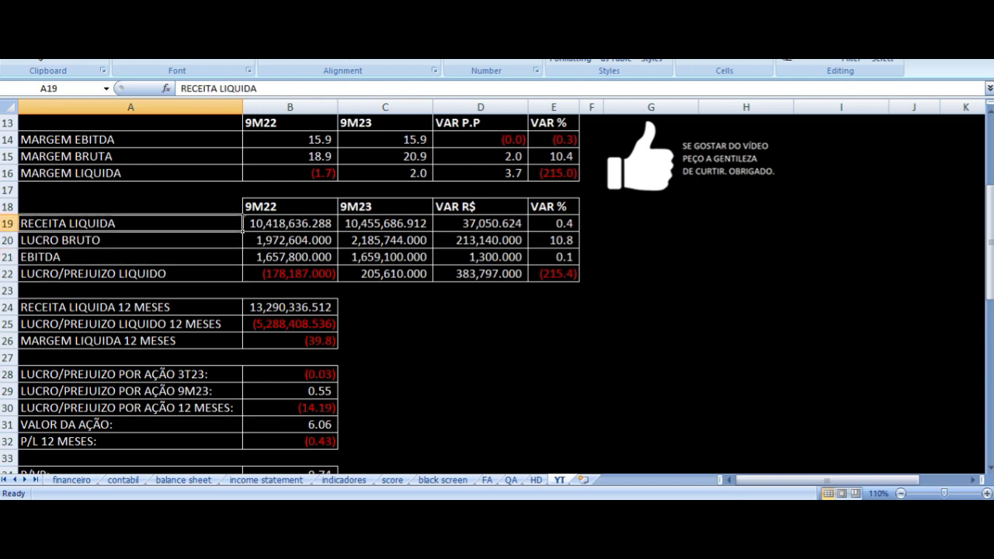
key("Up")
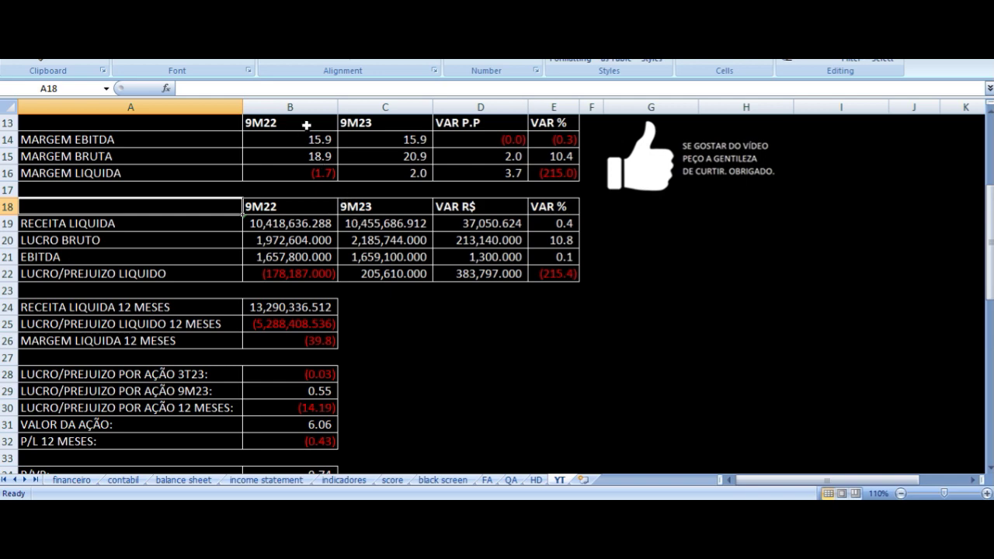
left_click_drag(308, 123, 533, 274)
Revisit the quarterly block and point out the 3T23 LUCRO/PREJUIZO LIQUIDO with its VAR R$, and the 3T23 LUCRO BRUTO.
scroll(466, 362, "up", 4)
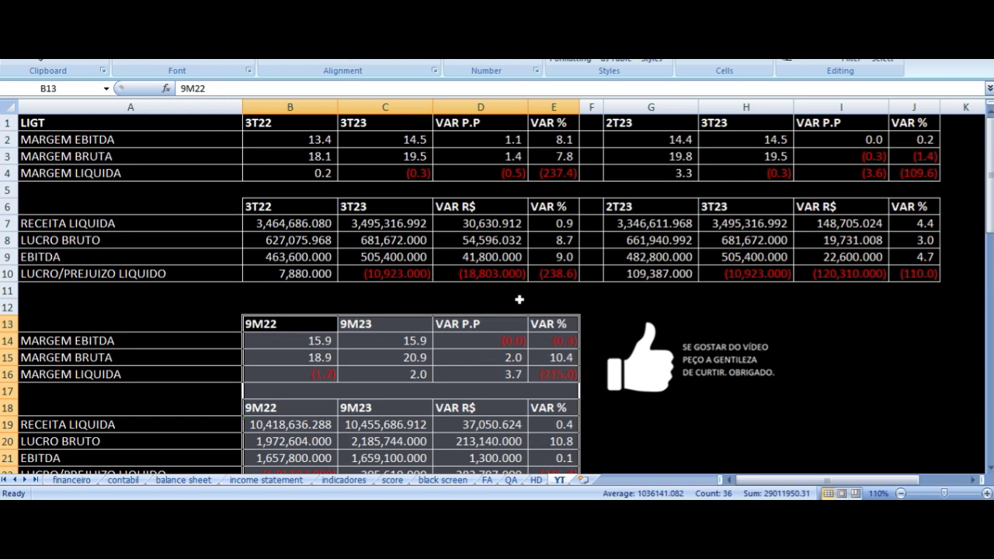
left_click_drag(400, 273, 461, 276)
scroll(309, 265, "down", 4)
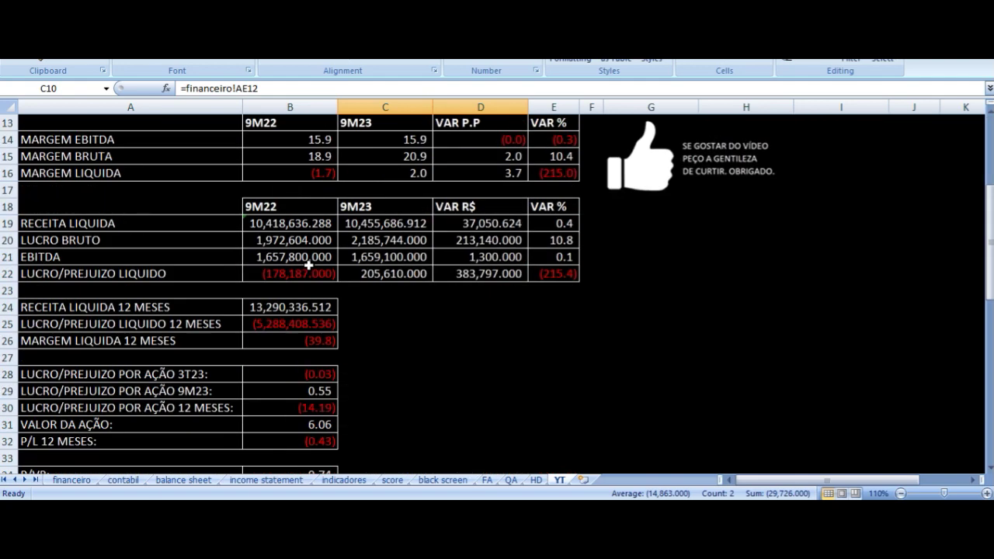
scroll(368, 355, "up", 4)
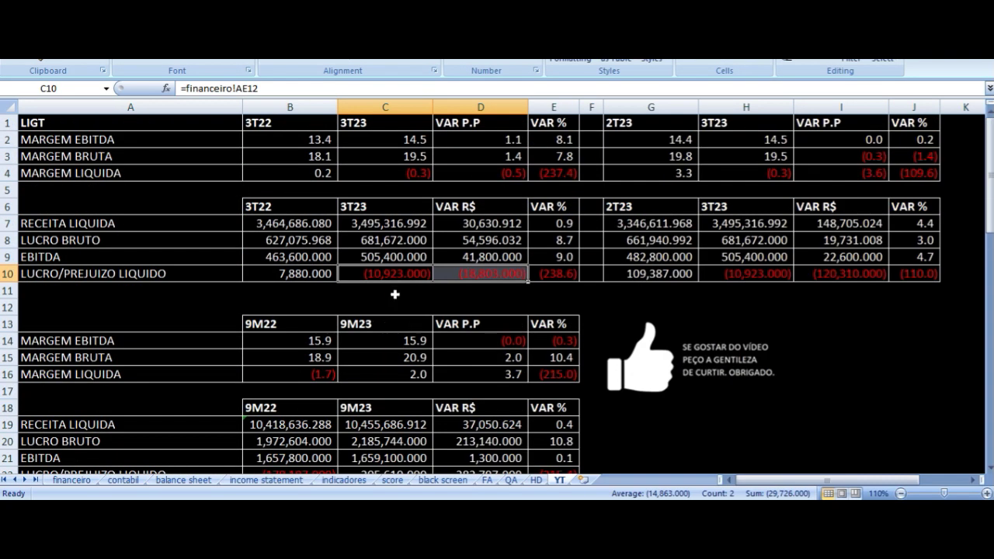
left_click(377, 235)
Review the 12-month RECEITA LIQUIDA, LUCRO/PREJUIZO LIQUIDO and MARGEM LIQUIDA figures.
scroll(349, 331, "down", 2)
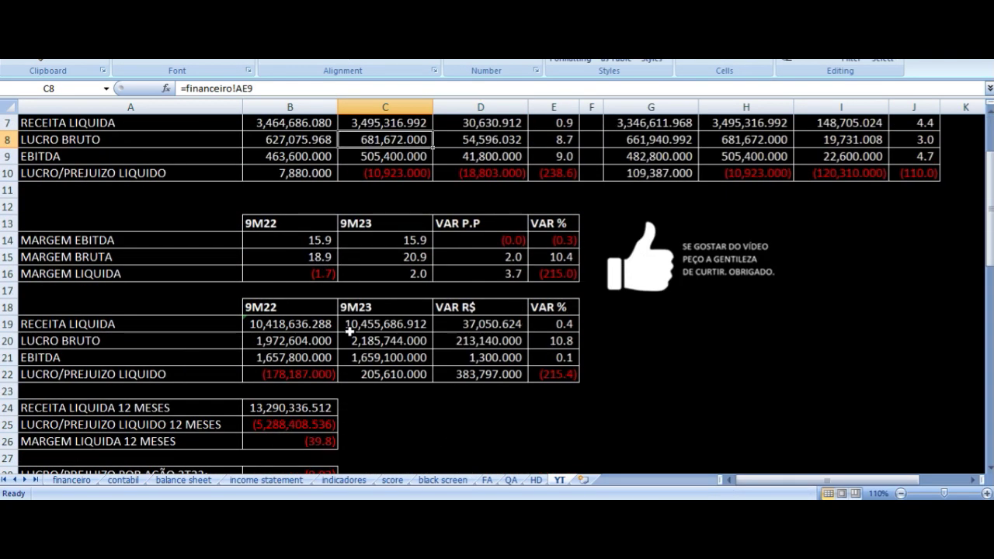
scroll(349, 330, "down", 1)
scroll(365, 381, "down", 1)
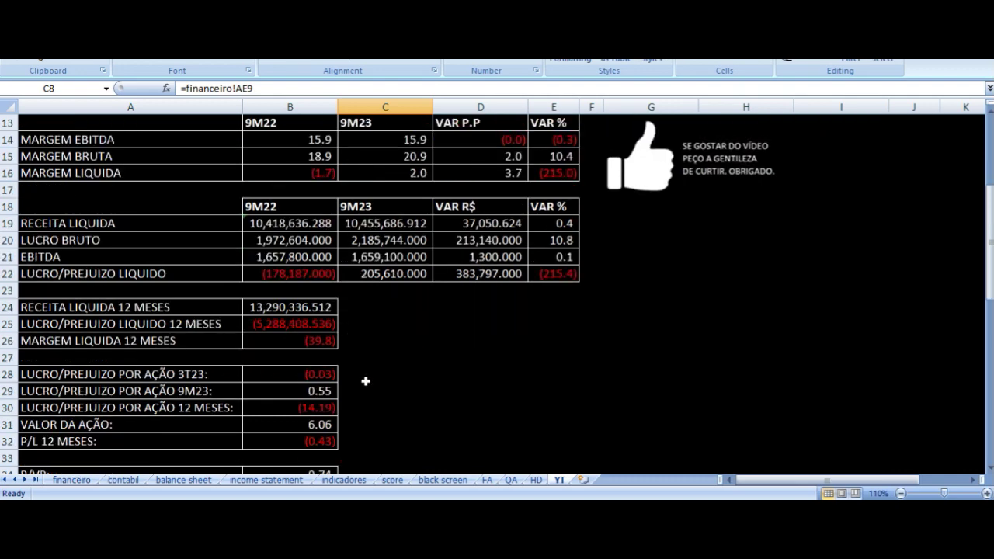
scroll(366, 381, "down", 2)
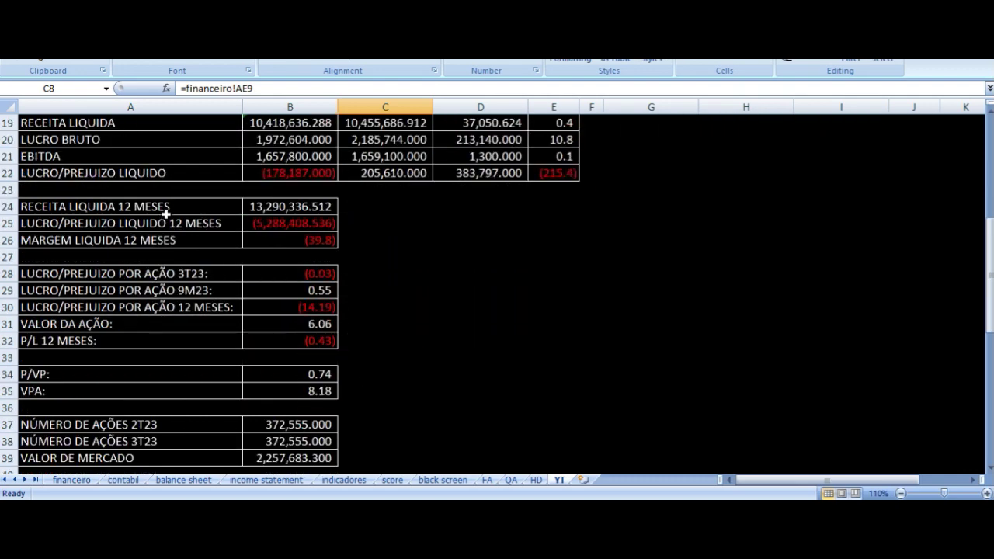
left_click(290, 206)
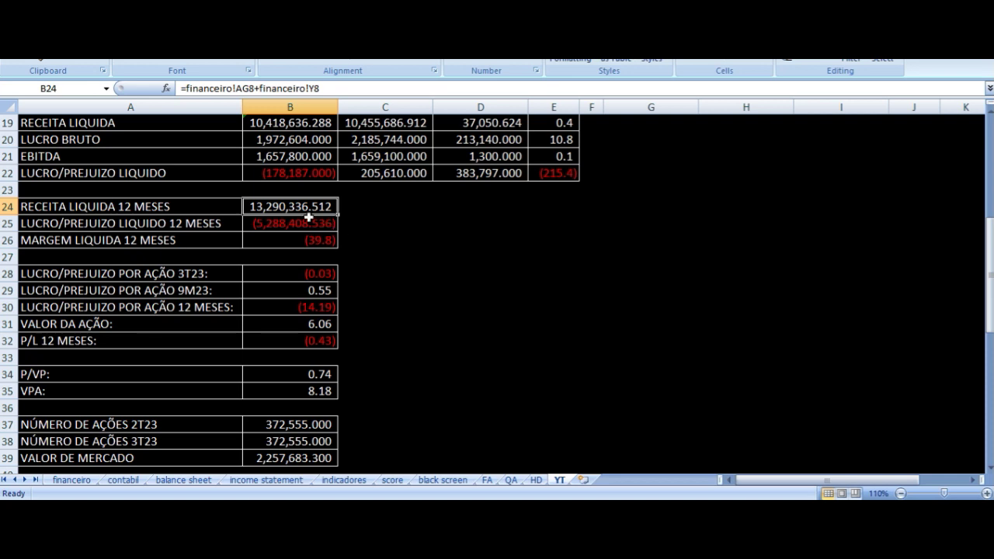
left_click(191, 223)
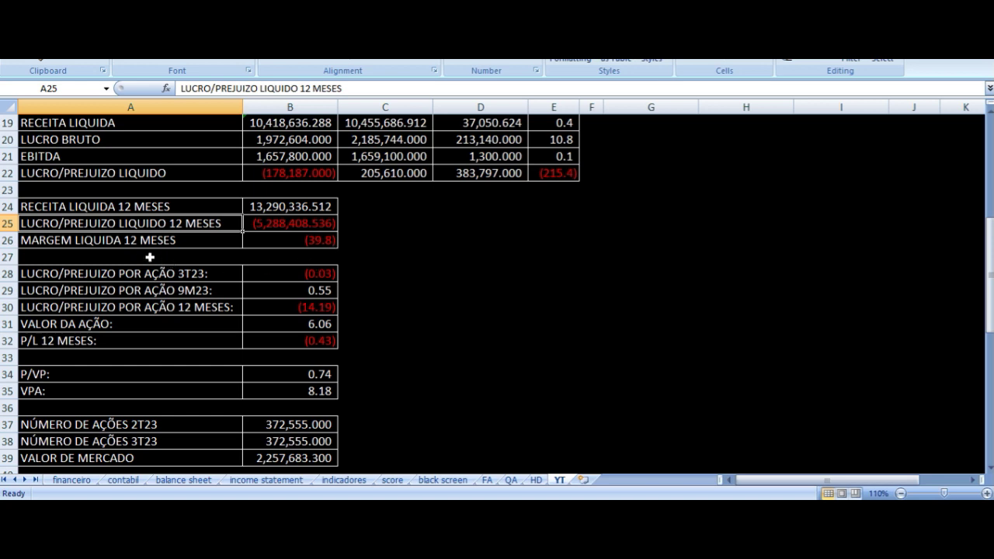
left_click(138, 241)
left_click(279, 246)
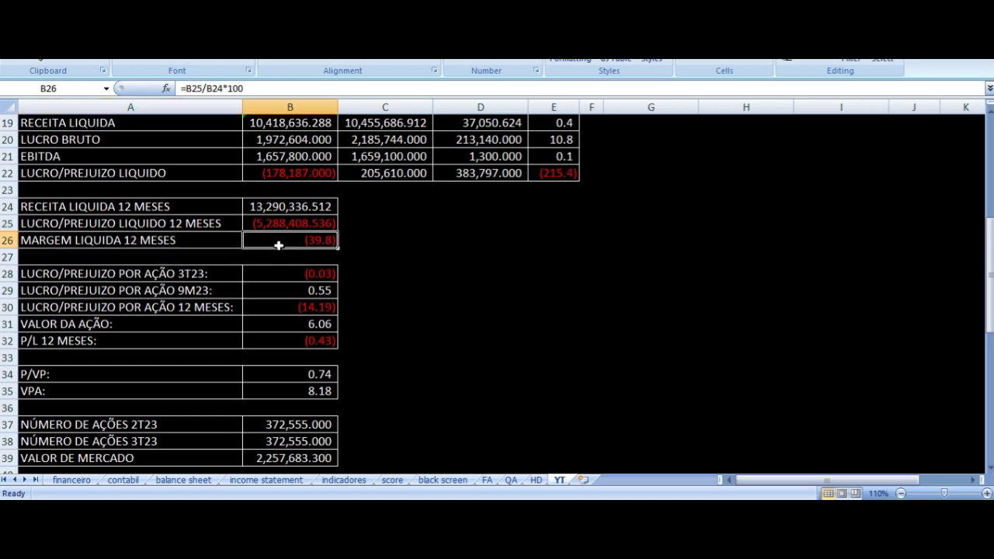
left_click(267, 227)
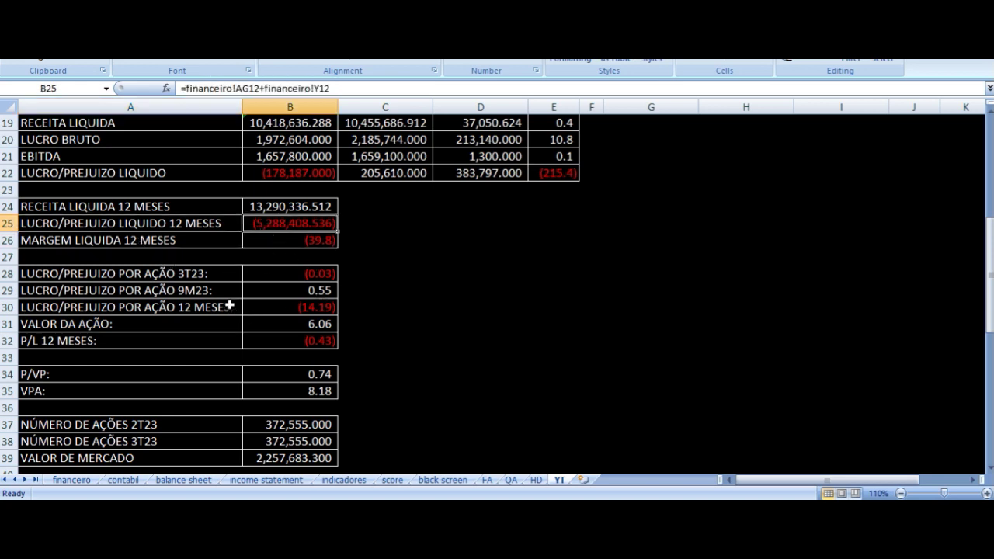
Review LUCRO/PREJUIZO POR AÇÃO for 3T23, 9M23 and 12 months.
scroll(182, 303, "down", 1)
left_click(201, 224)
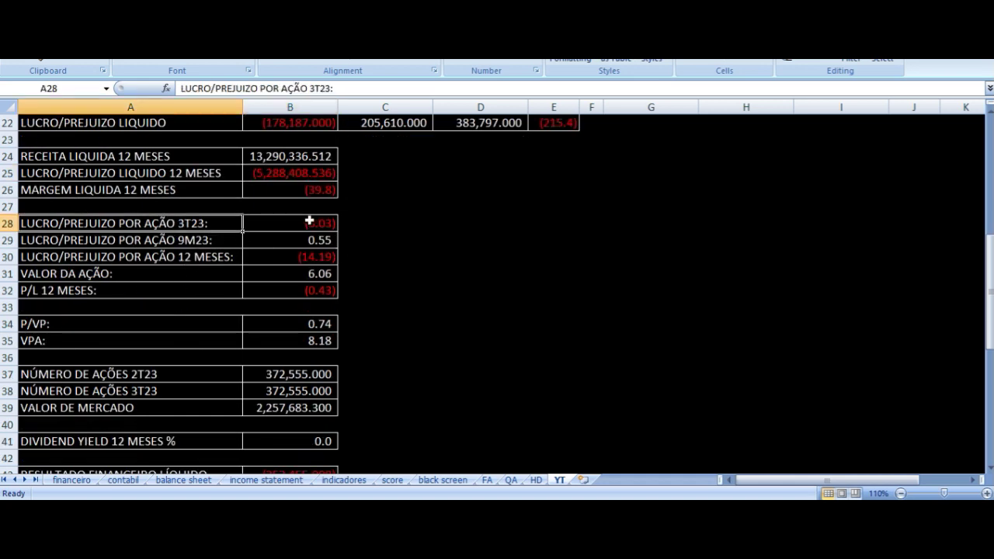
left_click(187, 241)
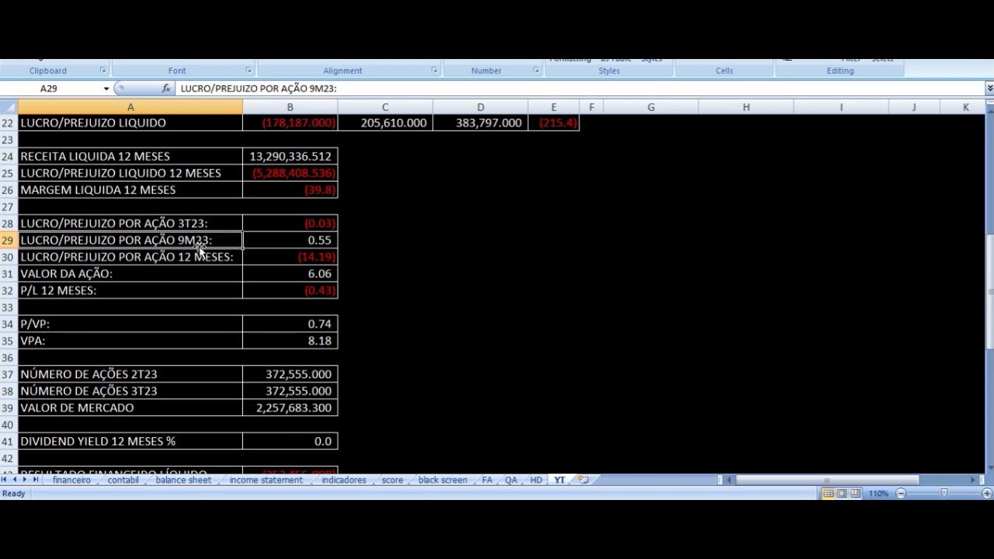
left_click(287, 243)
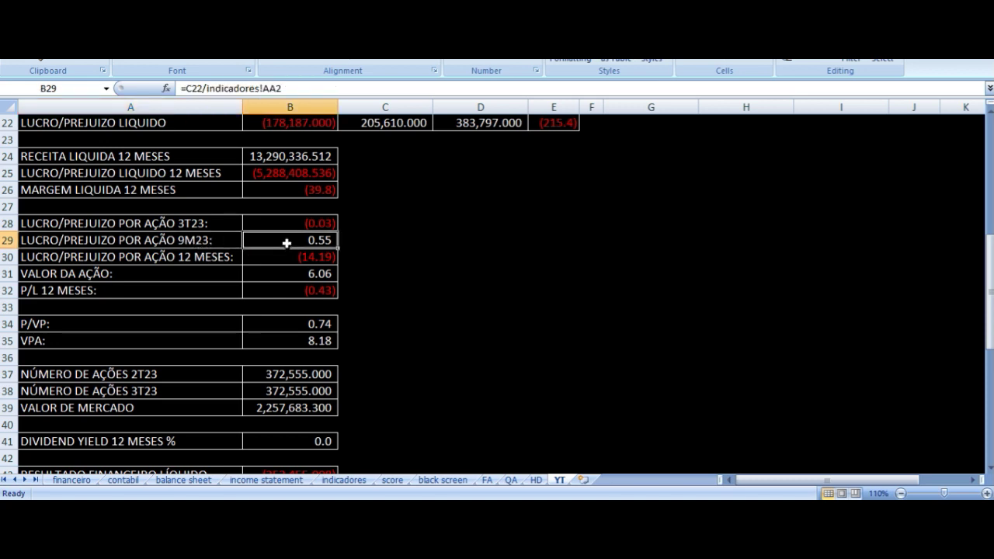
left_click(152, 260)
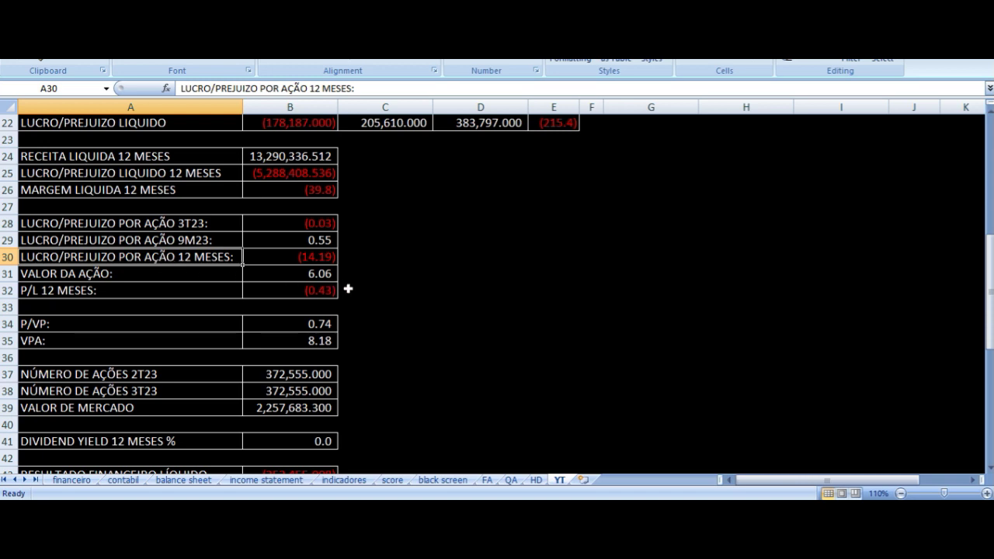
Review the share valuation figures: VALOR DA AÇÃO, P/L 12 MESES, P/VP and VPA.
left_click(127, 273)
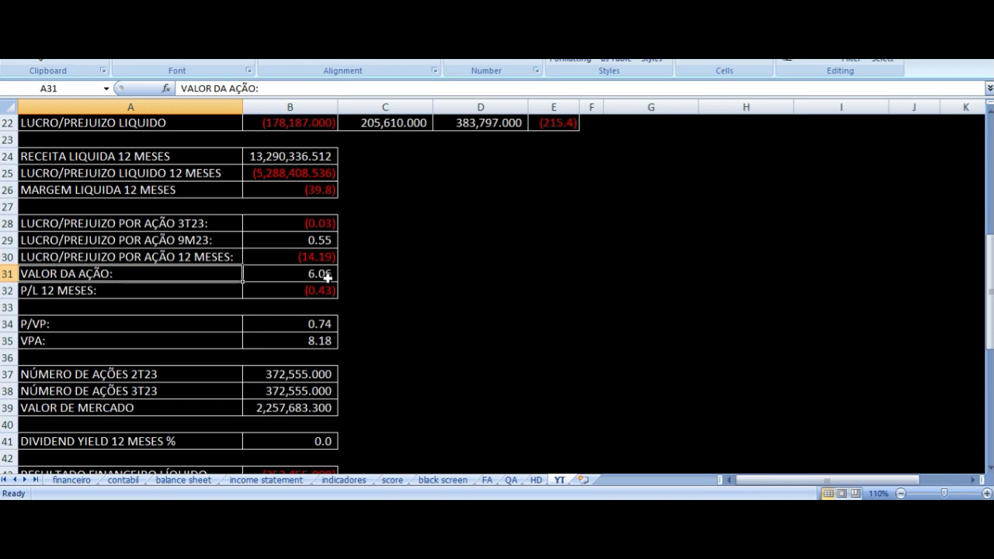
left_click(161, 289)
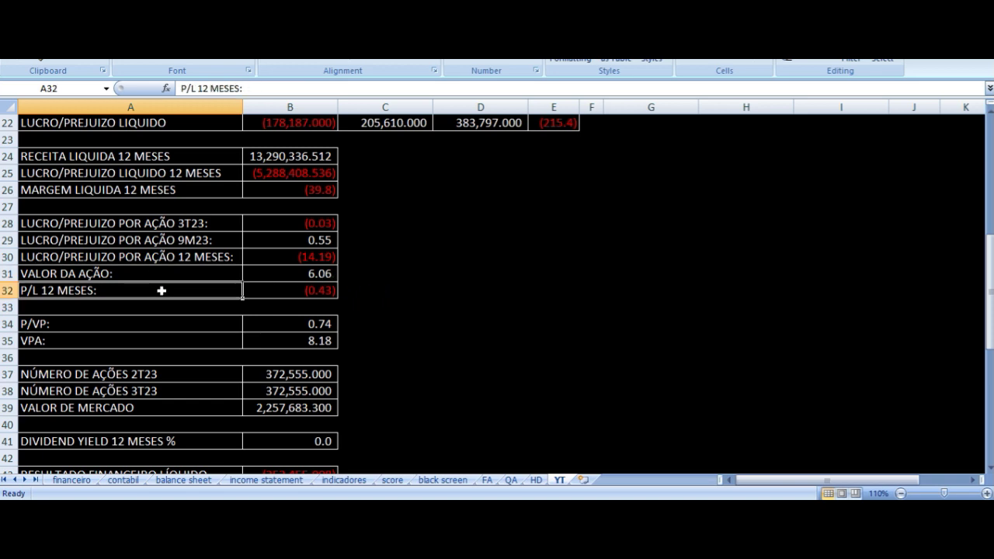
scroll(349, 275, "down", 3)
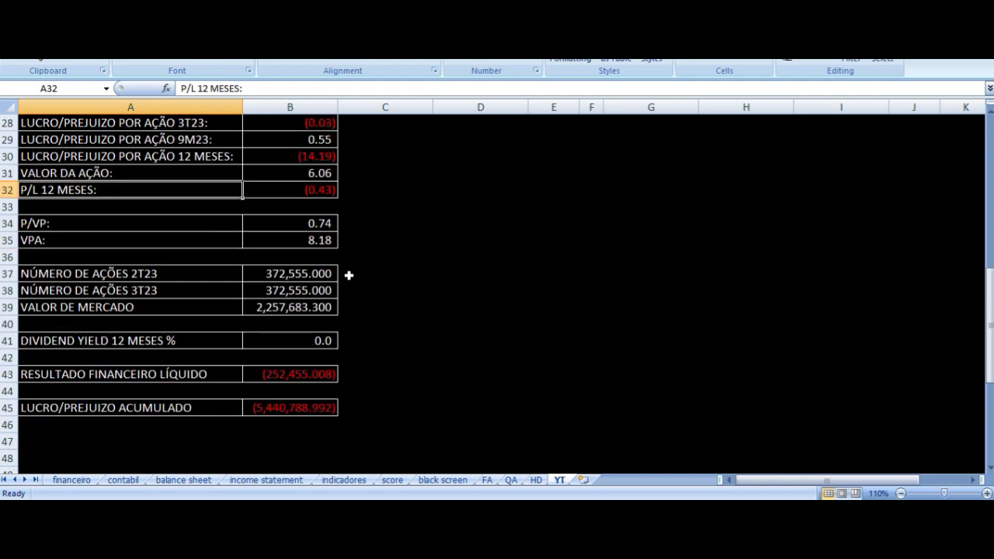
left_click(116, 175)
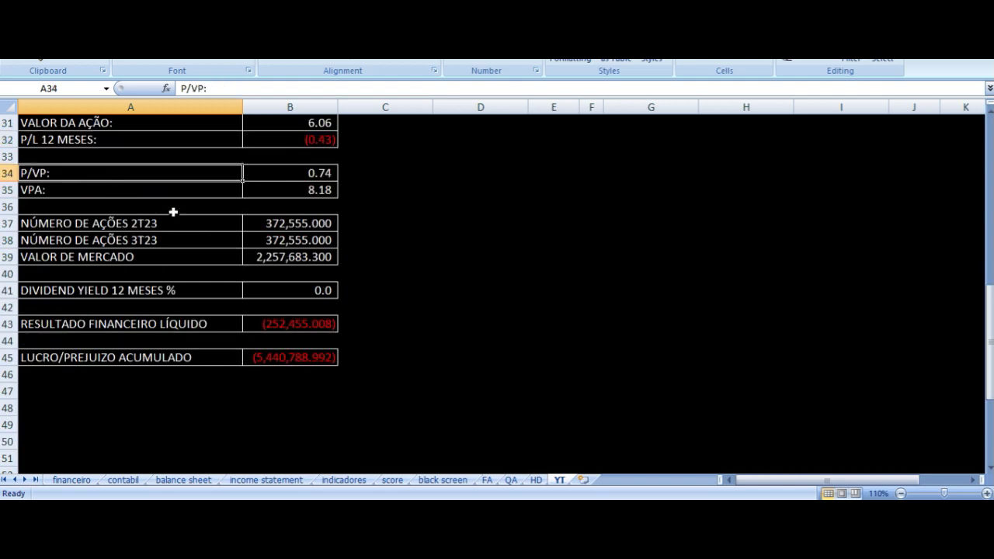
left_click(163, 191)
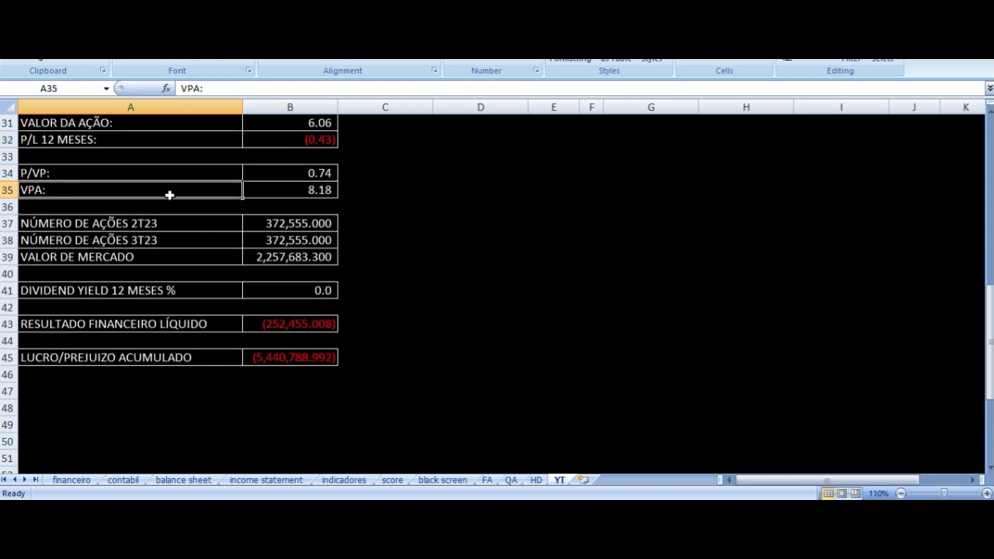
scroll(391, 234, "up", 1)
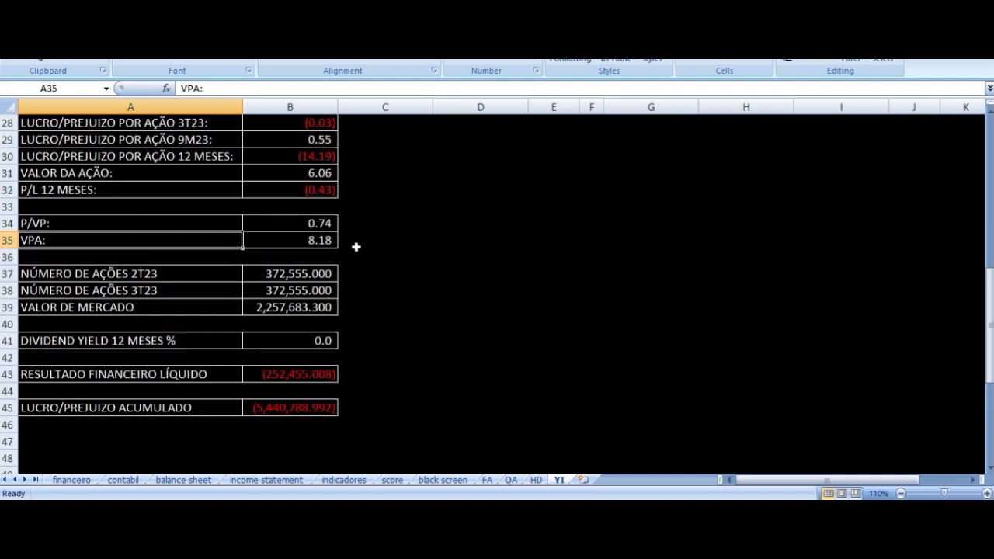
Compare the VPA figure with VALOR DA AÇÃO, going back and forth between the two.
left_click(330, 242)
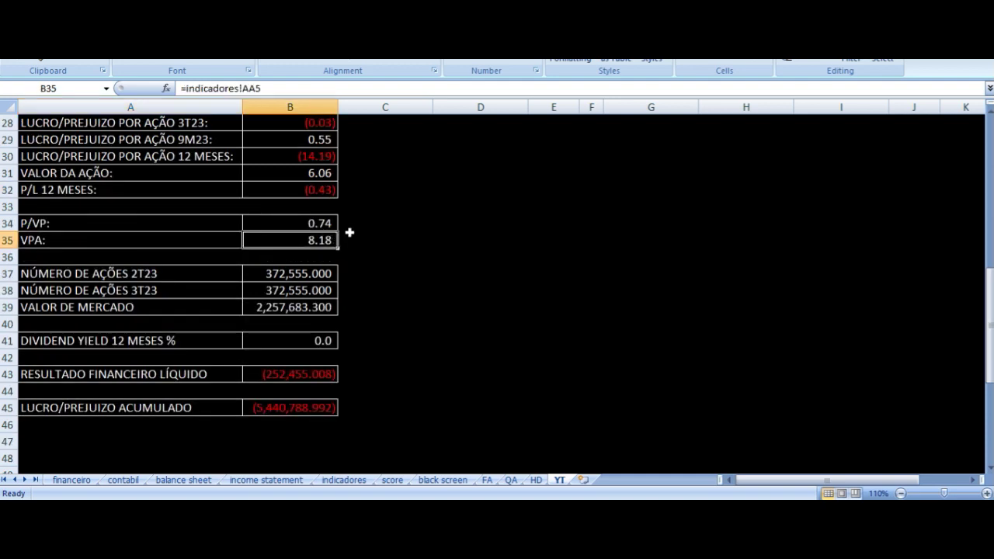
left_click(327, 176)
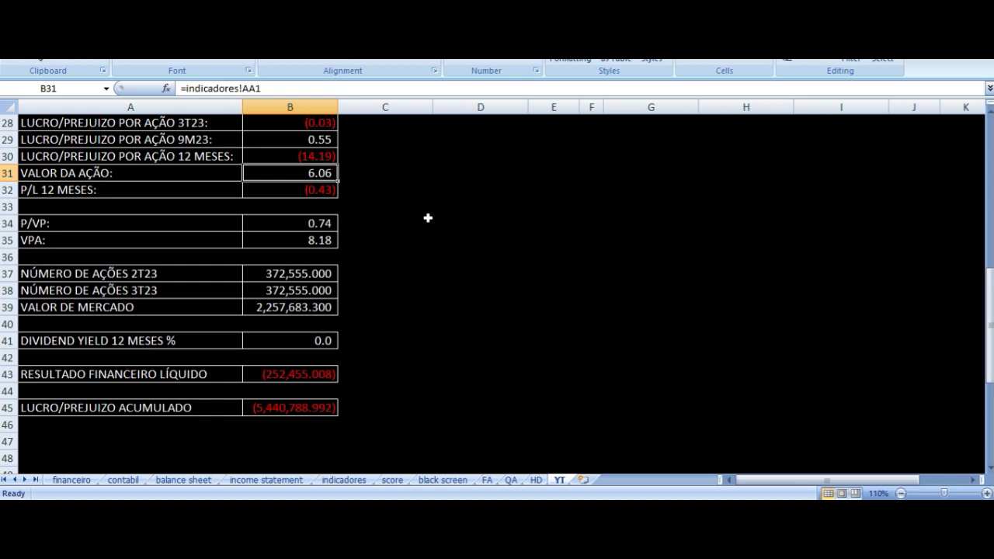
key("Down")
key("Down")
key("Down")
key("Down")
key("Left")
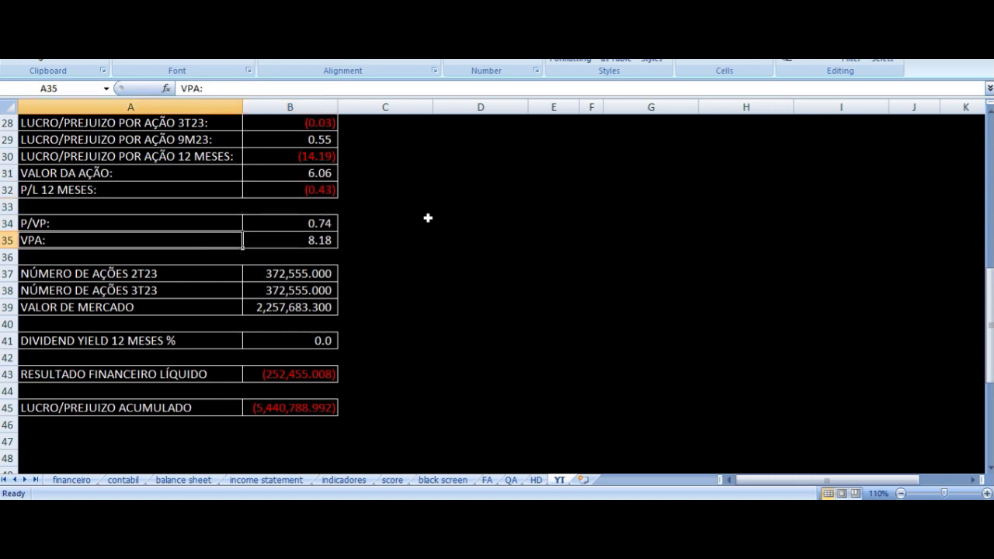
key("Right")
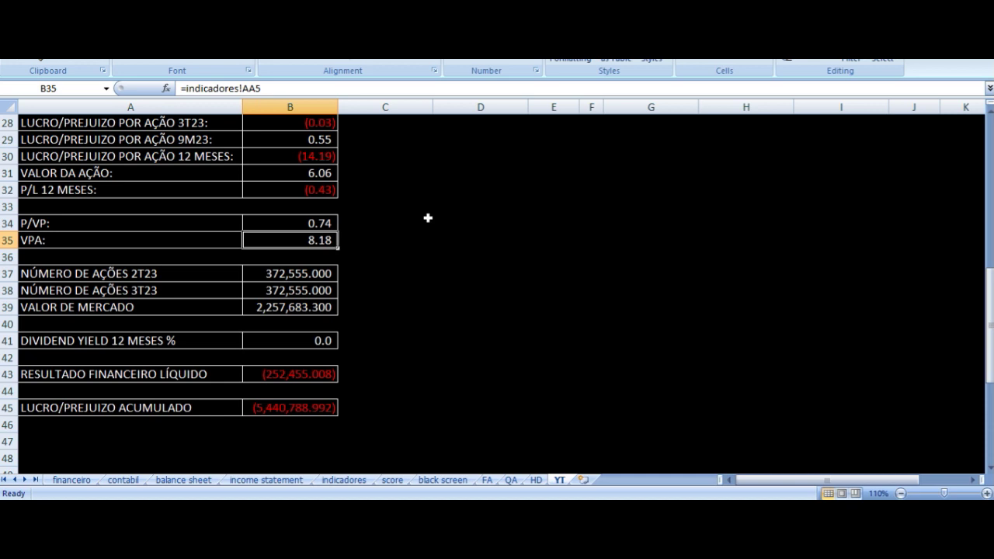
key("Up")
key("Up")
key("Up")
key("Up")
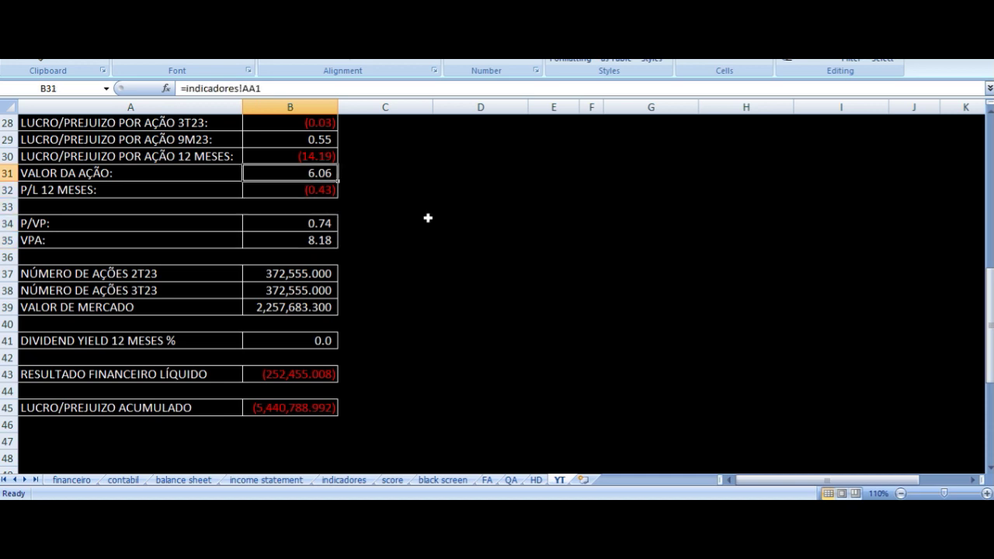
key("Down")
key("Down")
key("Down")
key("Down")
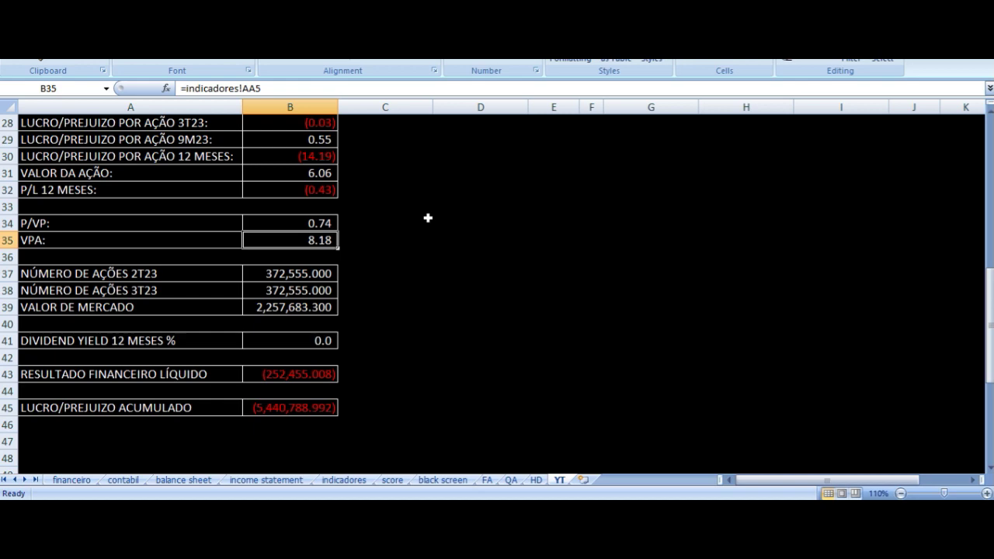
Review NÚMERO DE AÇÕES for 2T23 and 3T23, together with VALOR DE MERCADO.
scroll(423, 256, "up", 5)
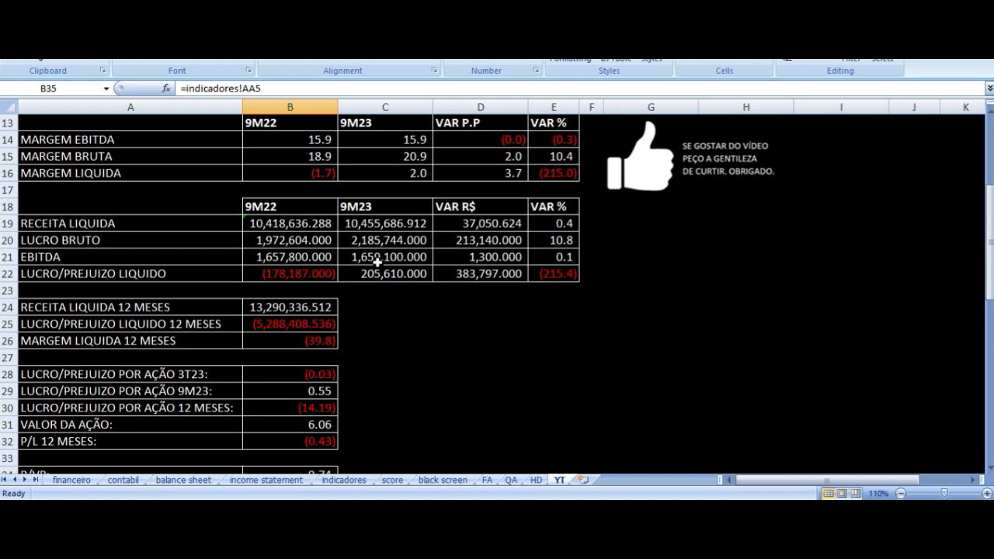
scroll(378, 263, "down", 2)
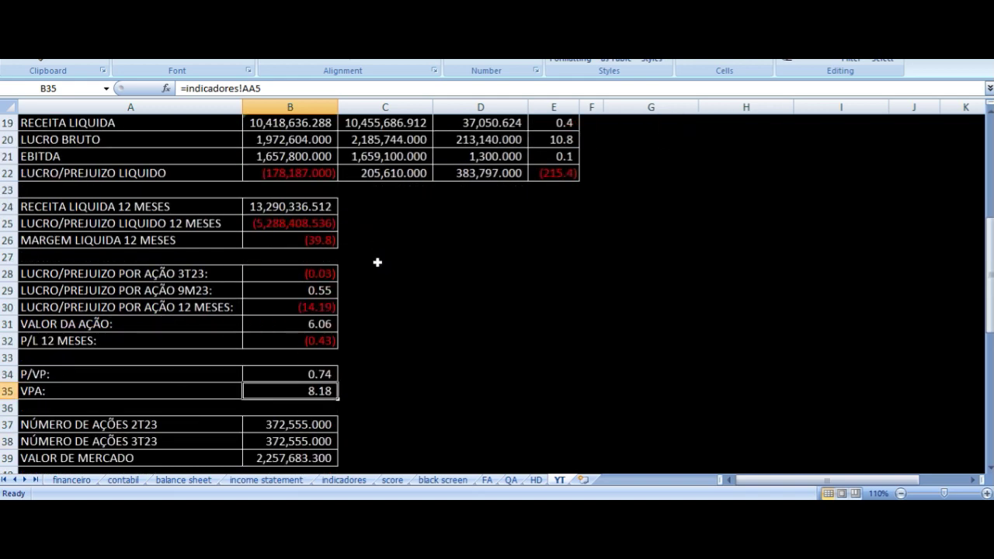
scroll(377, 263, "down", 3)
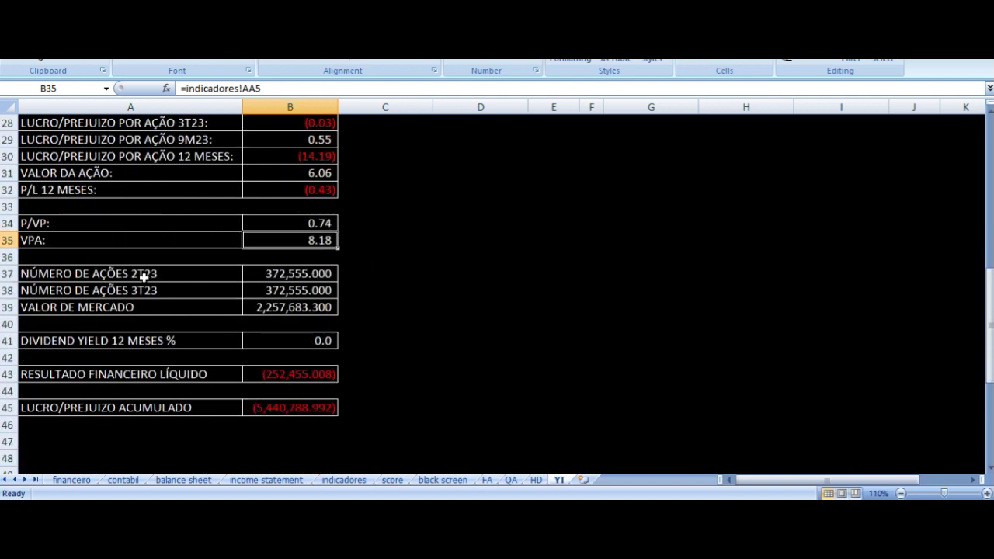
left_click(144, 276)
left_click(275, 294)
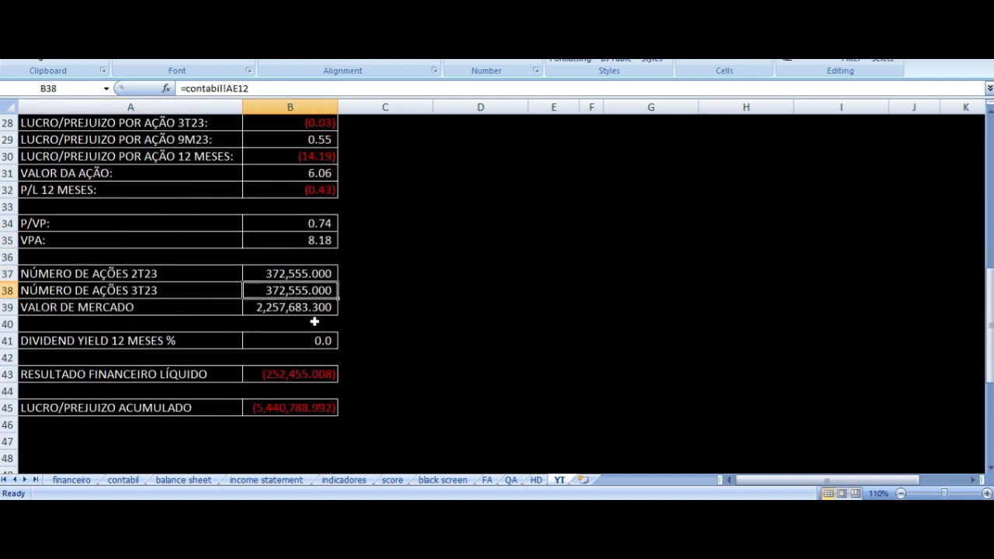
scroll(315, 321, "down", 1)
left_click(281, 257)
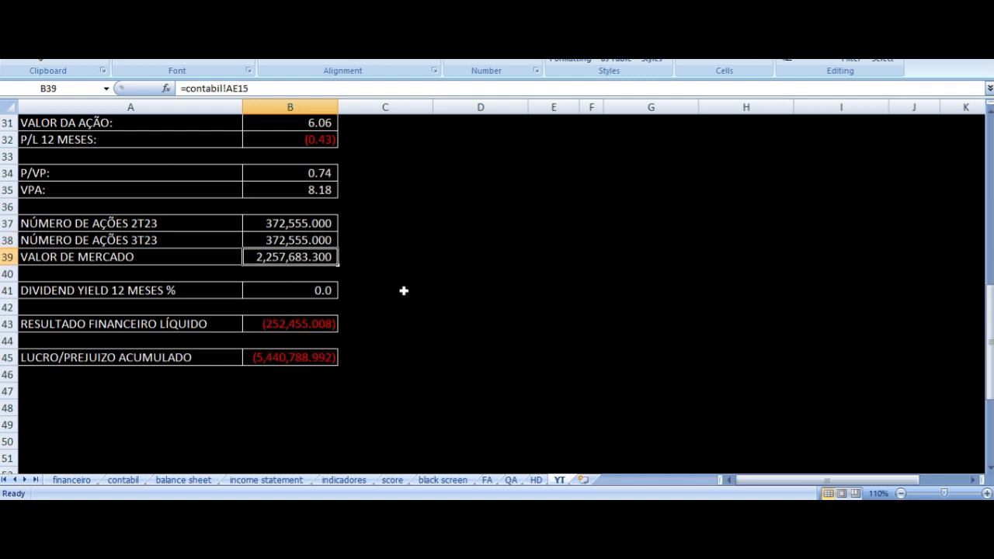
Review DIVIDEND YIELD 12 MESES % and RESULTADO FINANCEIRO LÍQUIDO.
left_click(298, 290)
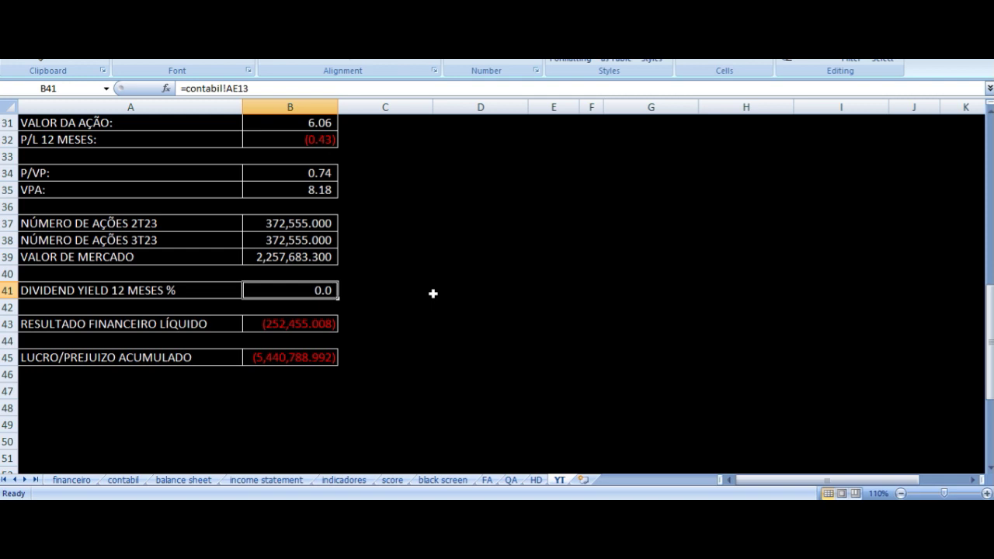
left_click(267, 325)
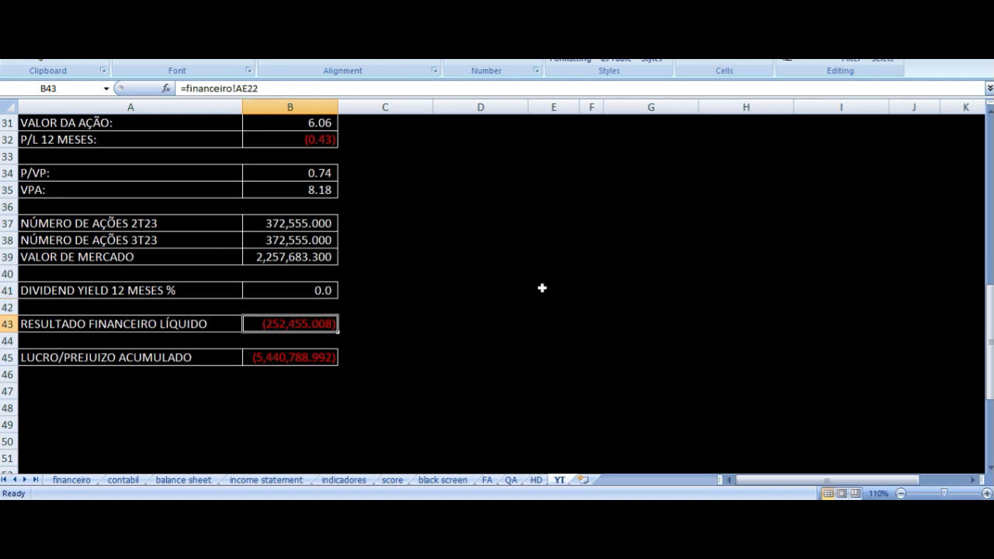
scroll(487, 280, "down", 2)
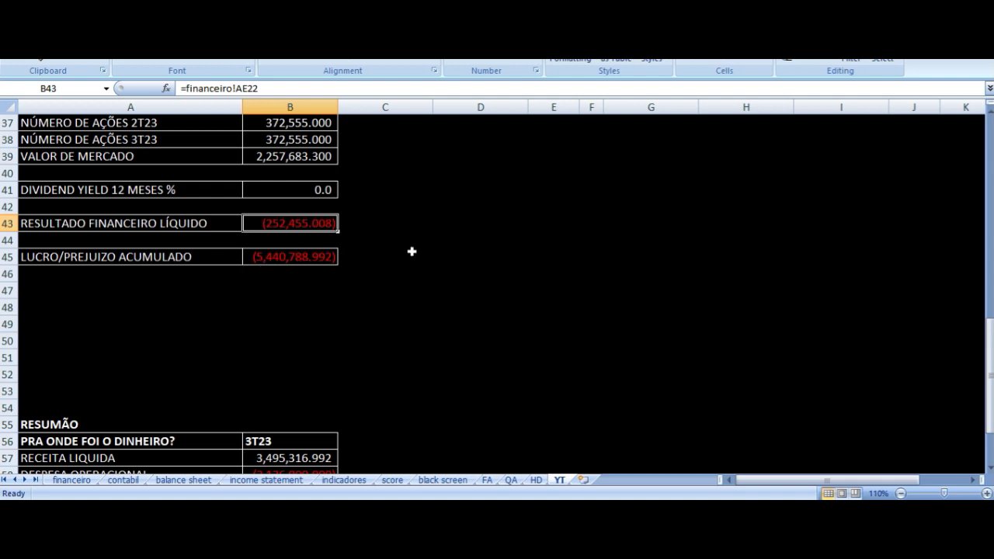
Match RECEITA LIQUIDA in the RESUMÃO table against the 3T23 RECEITA LIQUIDA in the quarterly block.
scroll(411, 251, "down", 3)
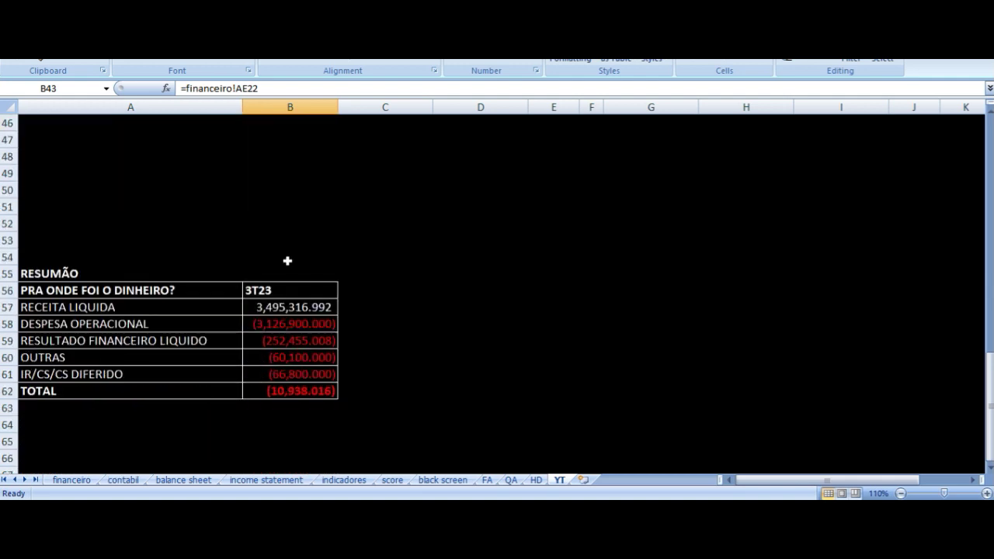
left_click(280, 310)
scroll(512, 299, "up", 15)
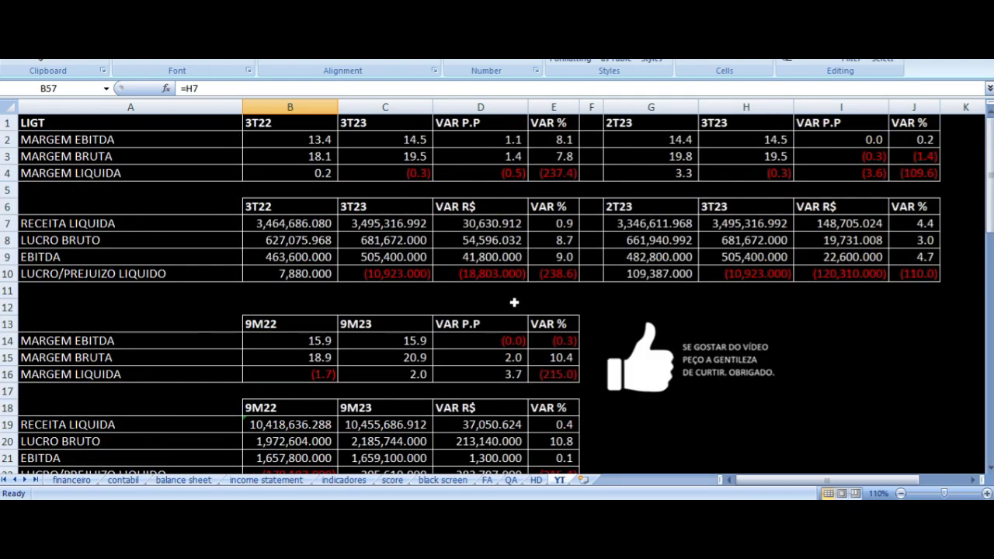
left_click(725, 222)
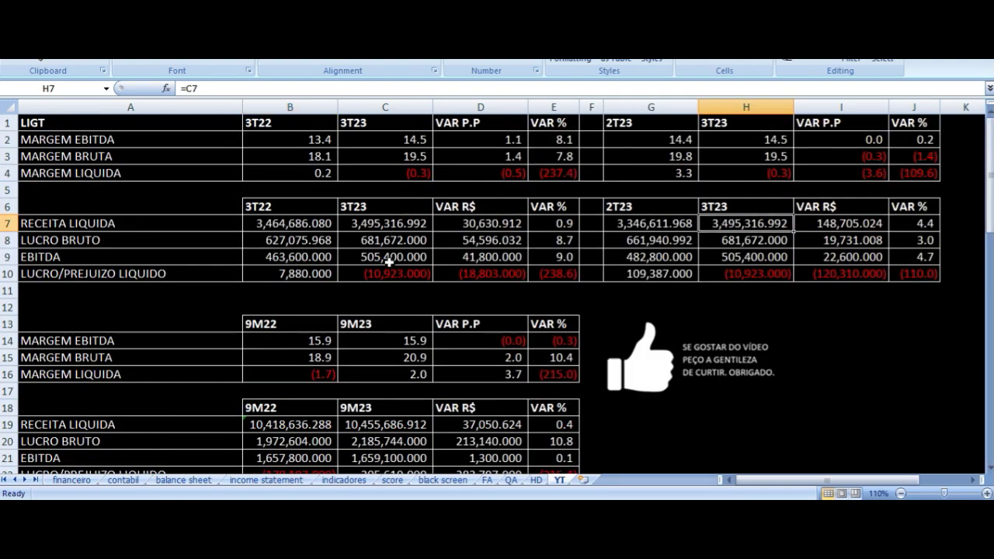
scroll(388, 260, "down", 11)
scroll(390, 265, "down", 2)
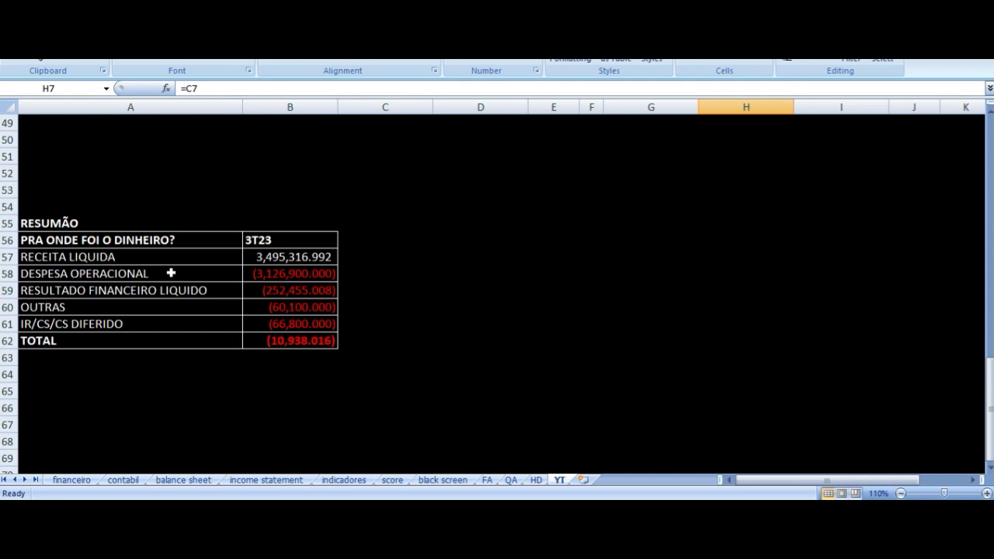
Review the RESUMÃO deductions from DESPESA OPERACIONAL to IR/CS/CS DIFERIDO, and relate them to TOTAL and RECEITA LIQUIDA.
left_click(288, 278)
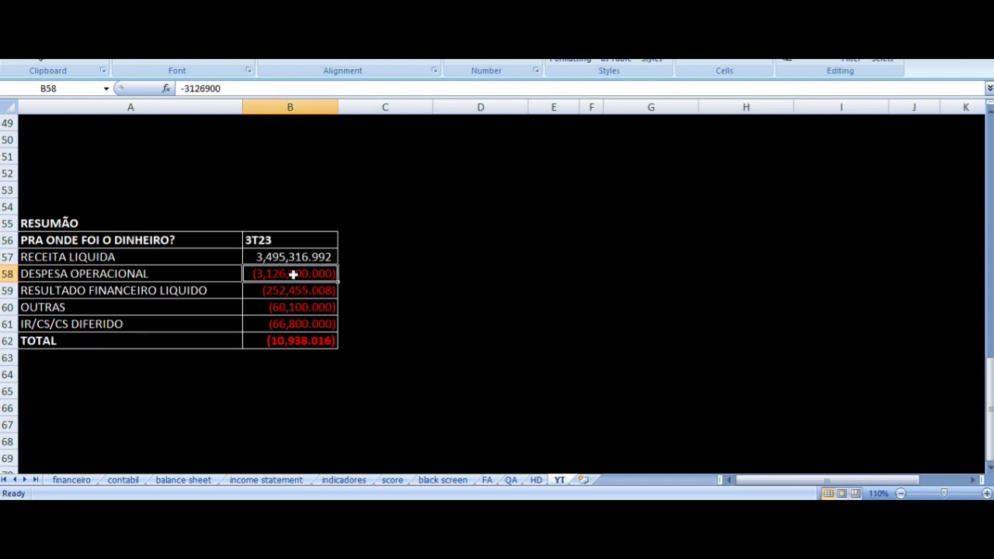
left_click(206, 291)
left_click(300, 294)
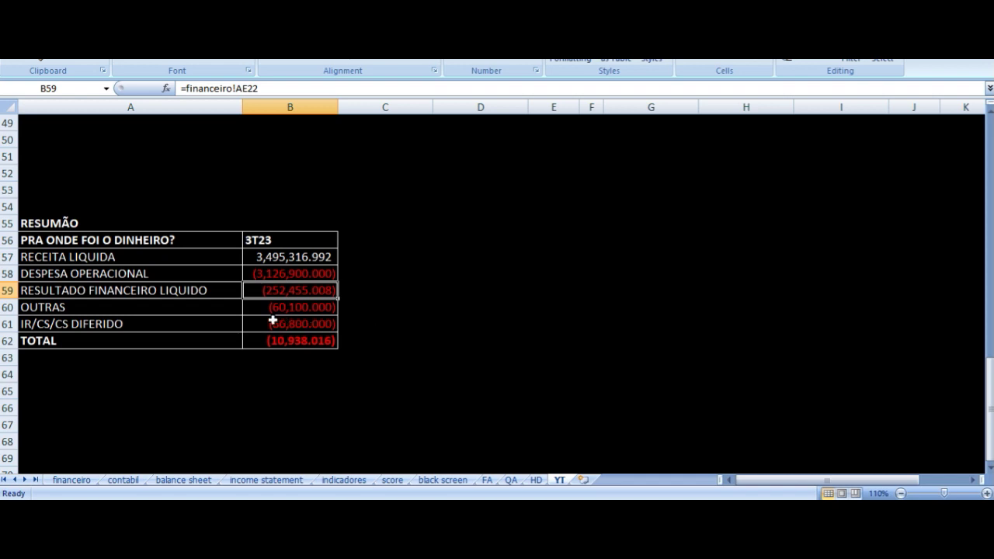
left_click(156, 310)
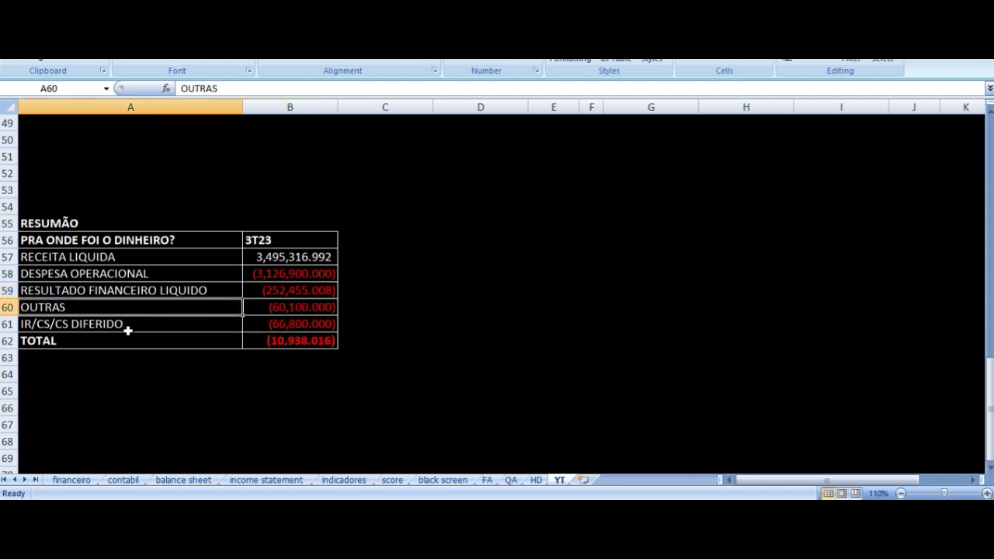
left_click(291, 324)
scroll(297, 339, "down", 1)
left_click(303, 259)
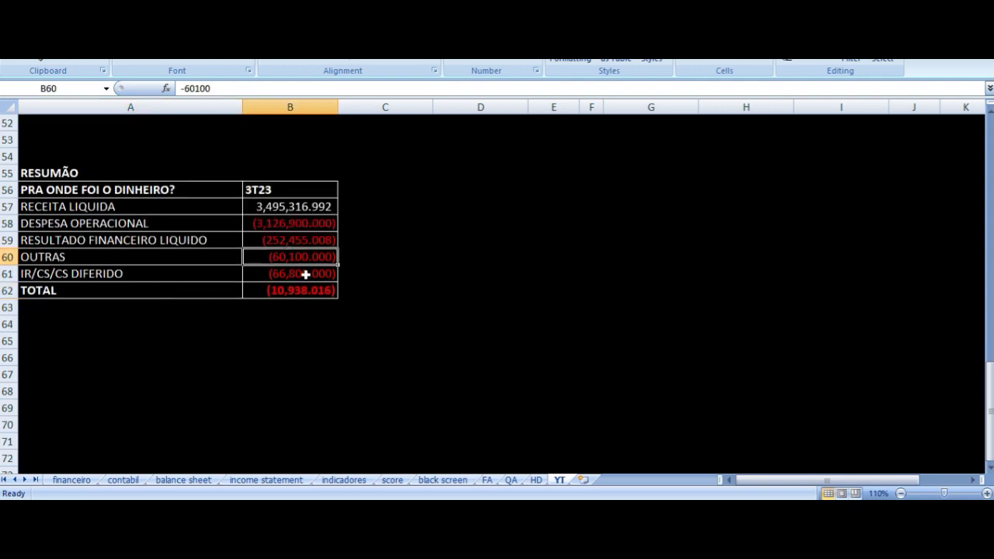
left_click(266, 291)
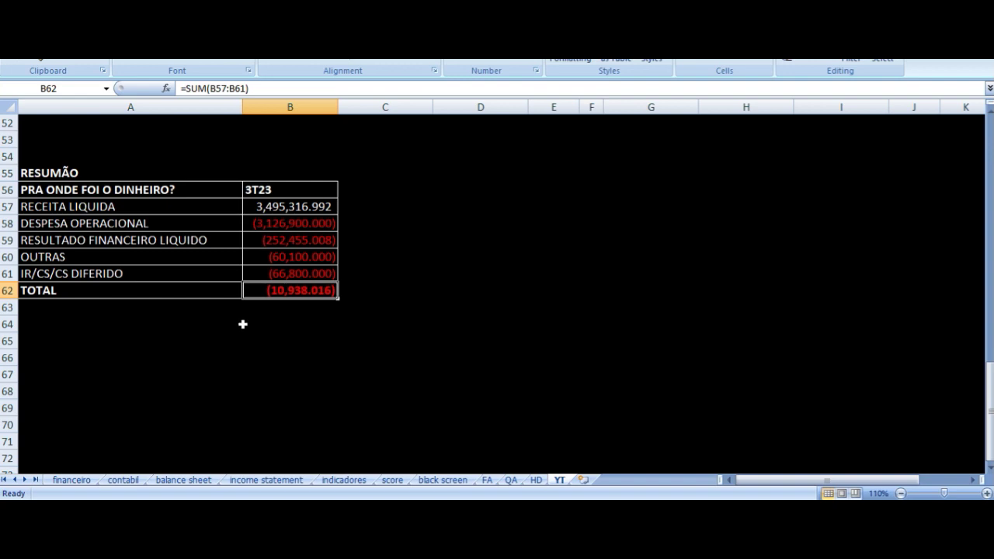
left_click_drag(281, 223, 288, 256)
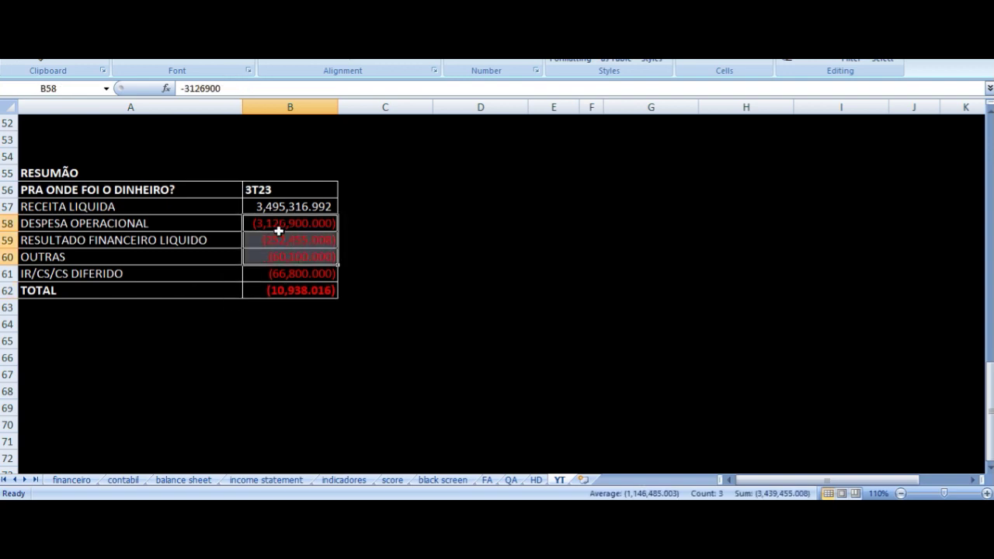
left_click(269, 210)
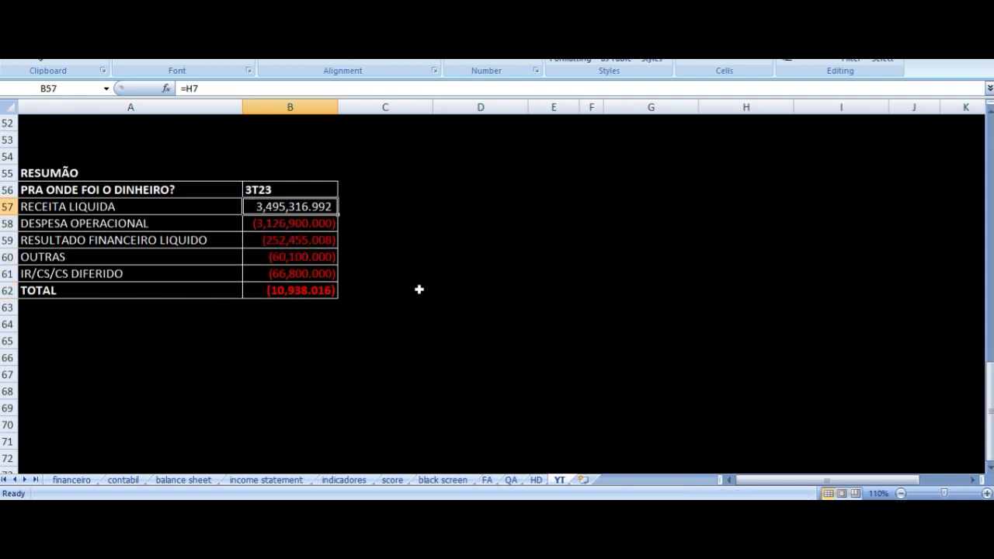
Compare the 3T23 LUCRO/PREJUIZO LIQUIDO in the quarterly block with TOTAL in the RESUMÃO table.
scroll(419, 289, "up", 17)
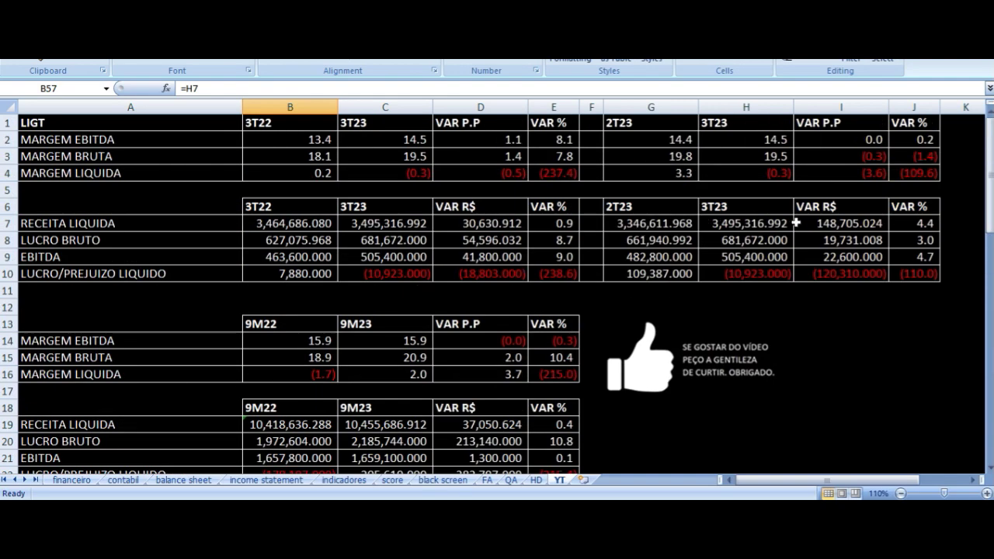
left_click(754, 277)
scroll(464, 346, "down", 13)
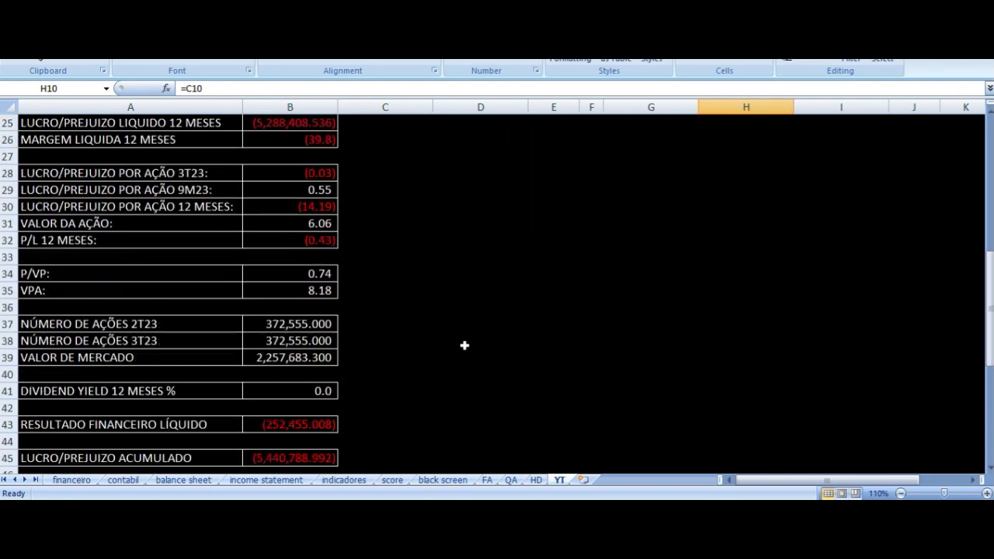
scroll(317, 331, "down", 4)
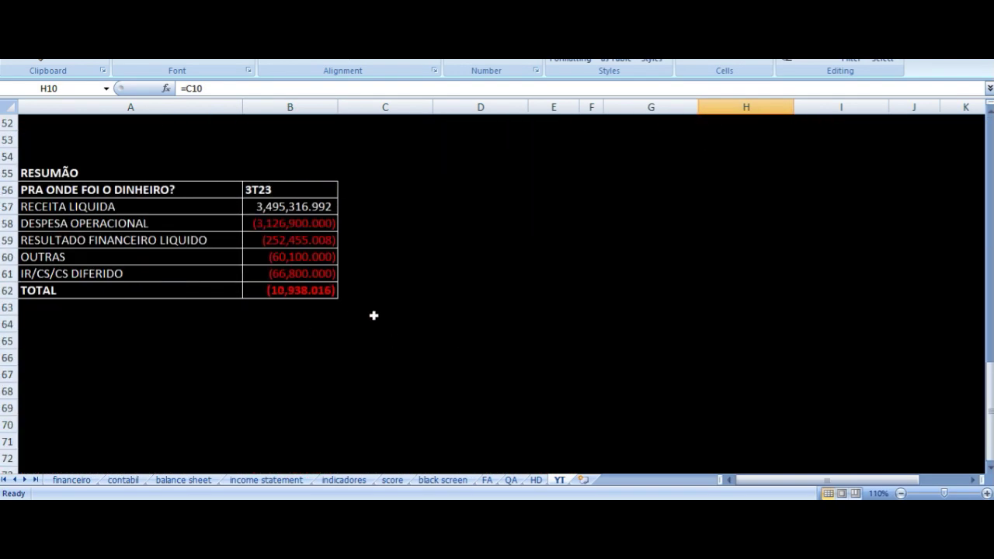
scroll(386, 318, "up", 13)
scroll(420, 318, "up", 4)
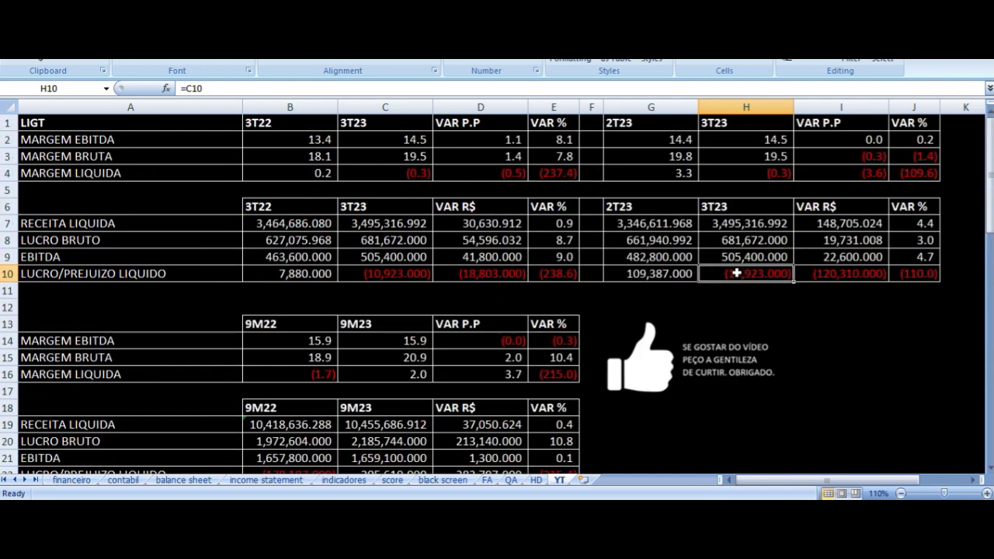
scroll(639, 281, "down", 18)
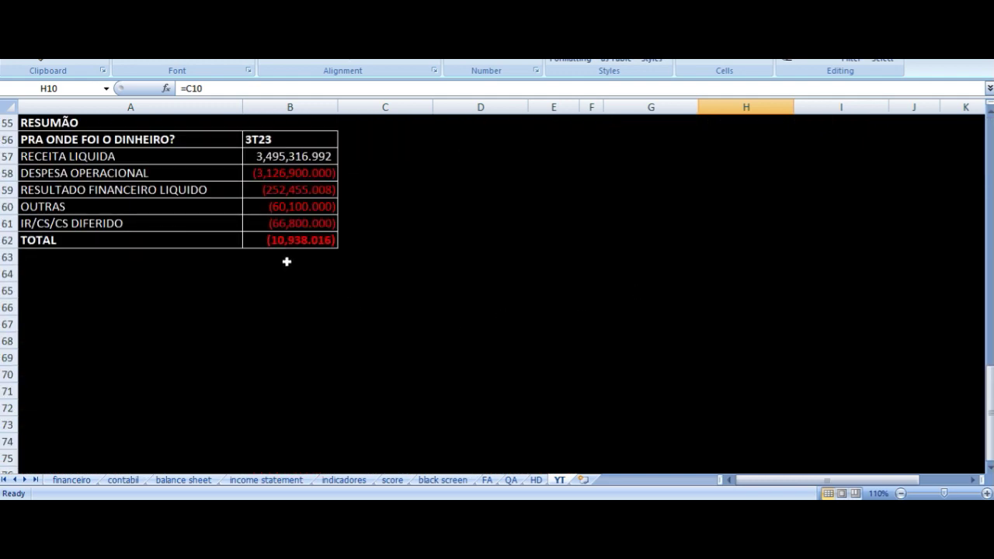
left_click(276, 244)
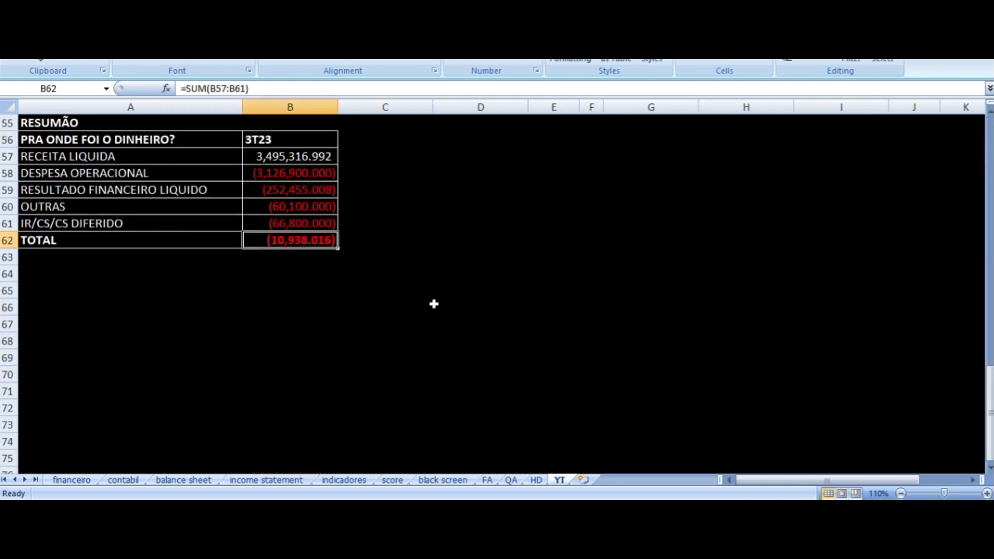
Point out DESPESA OPERACIONAL again in the RESUMÃO table, against RECEITA LIQUIDA and RESULTADO FINANCEIRO LIQUIDO.
left_click(280, 177)
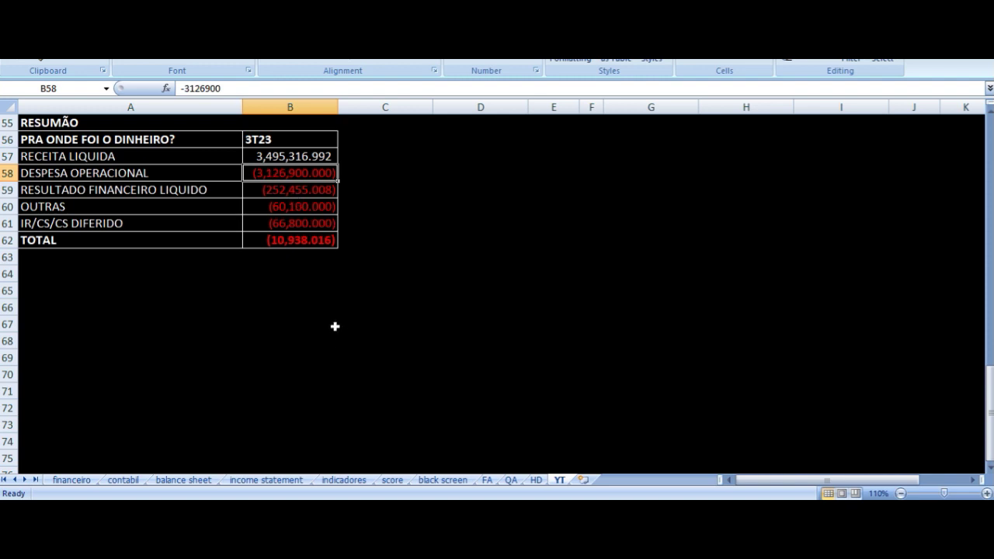
scroll(285, 351, "up", 1)
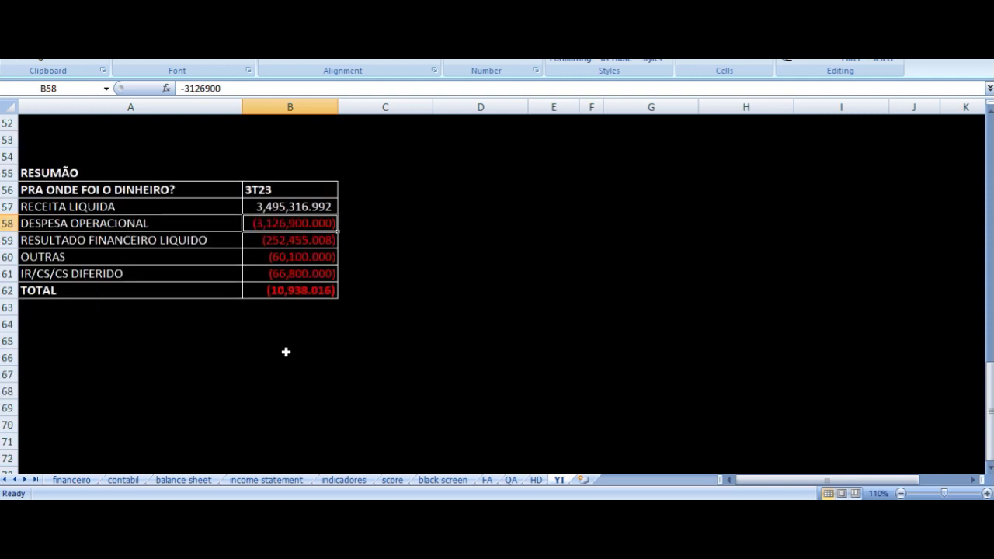
left_click(268, 206)
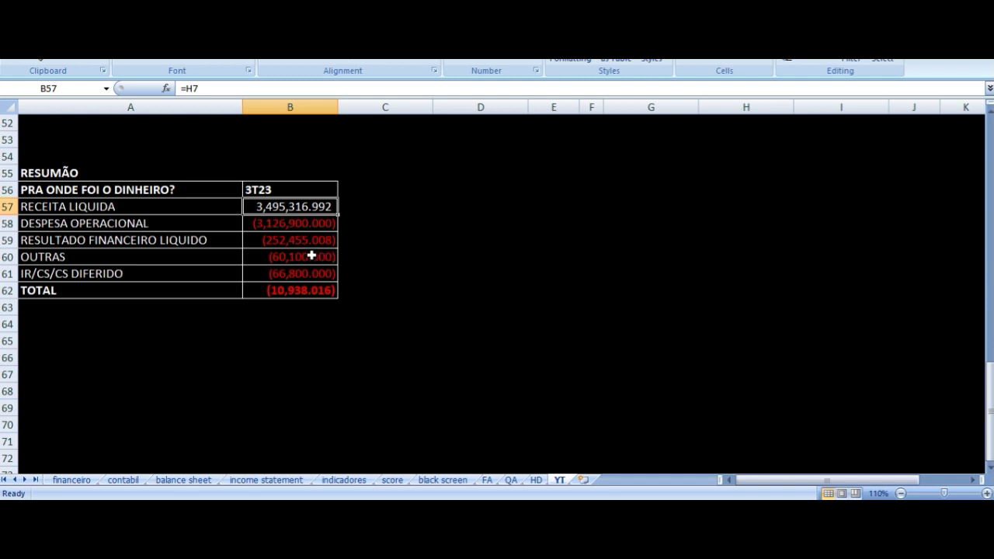
left_click_drag(204, 224, 258, 242)
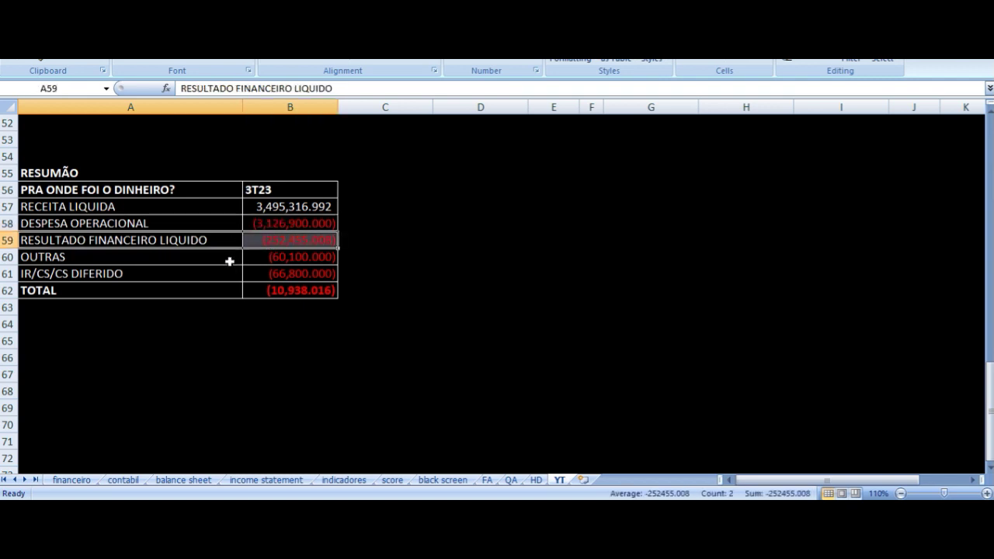
Review OUTRAS and IR/CS/CS DIFERIDO in the RESUMÃO table, and relate them to TOTAL.
left_click(222, 260)
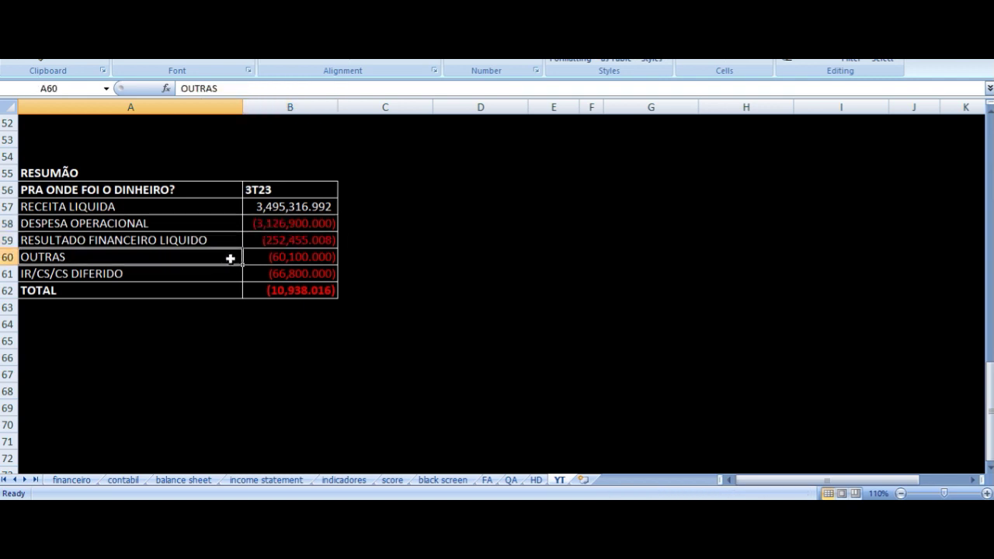
left_click_drag(228, 264, 272, 269)
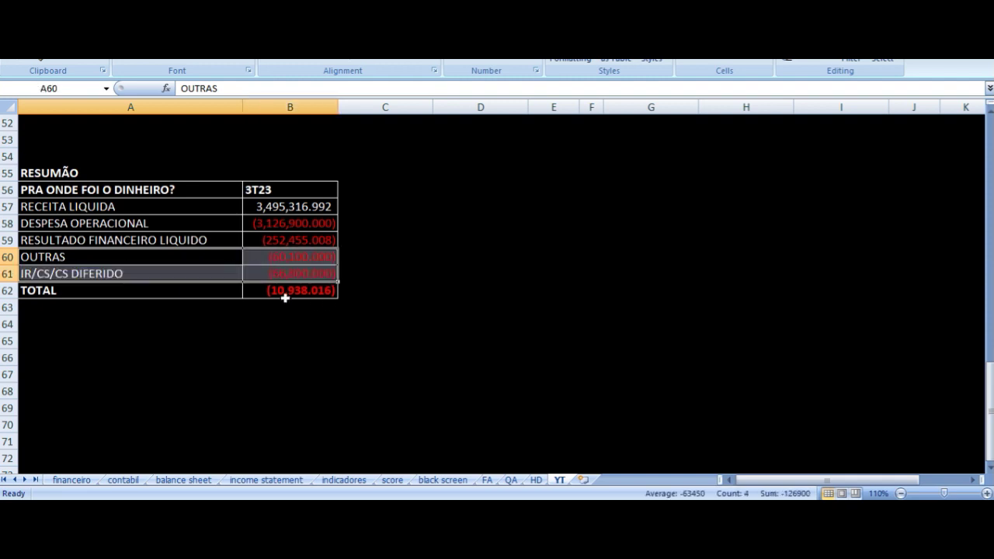
left_click(285, 292)
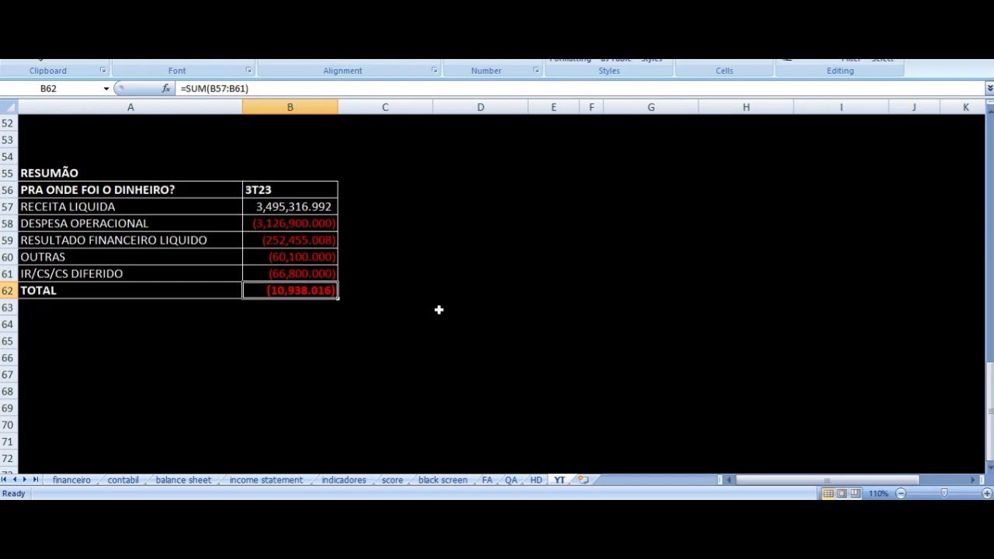
scroll(439, 310, "up", 17)
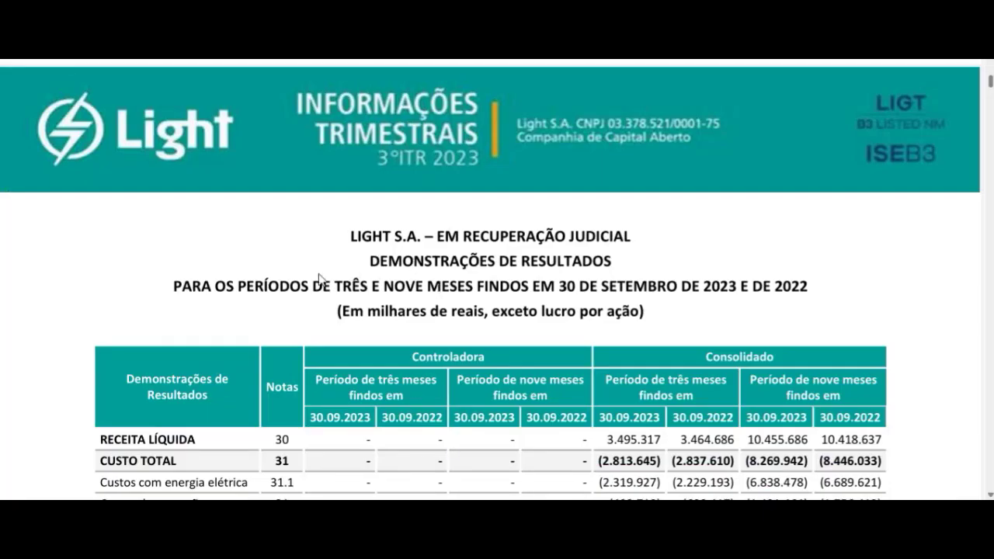
Switch to Light's 3º ITR 2023 report and read the income statement from RECEITA LÍQUIDA down to the income tax lines.
scroll(144, 292, "down", 1)
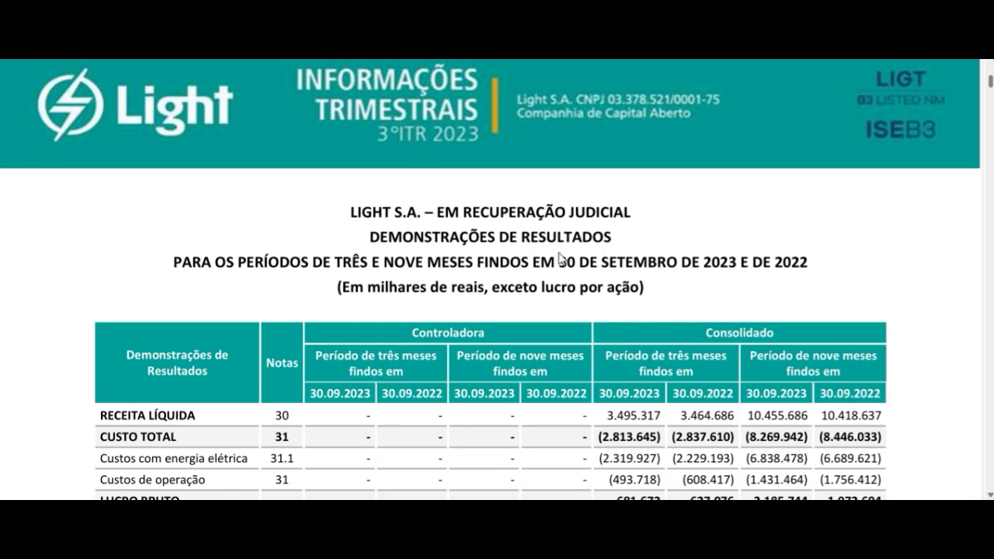
scroll(238, 271, "down", 3)
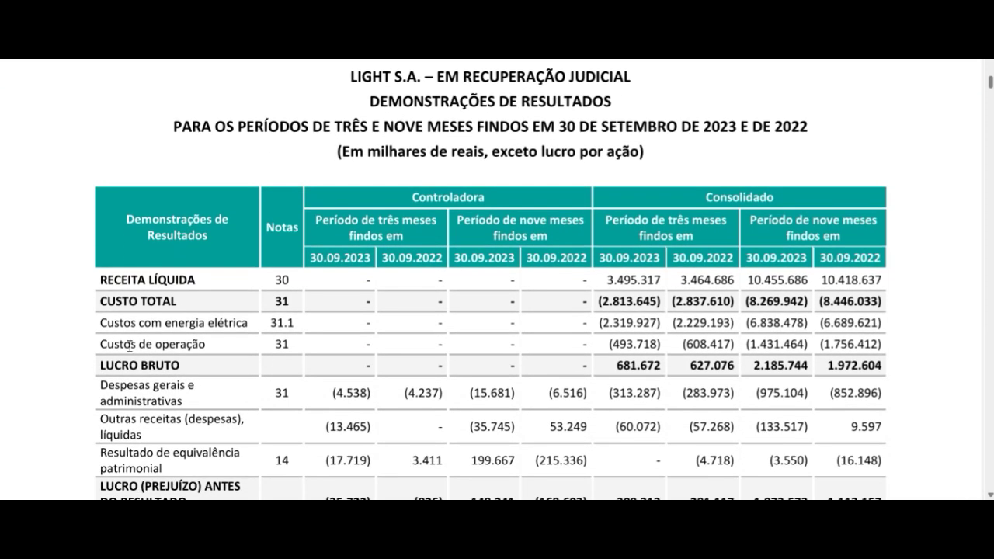
scroll(101, 371, "down", 3)
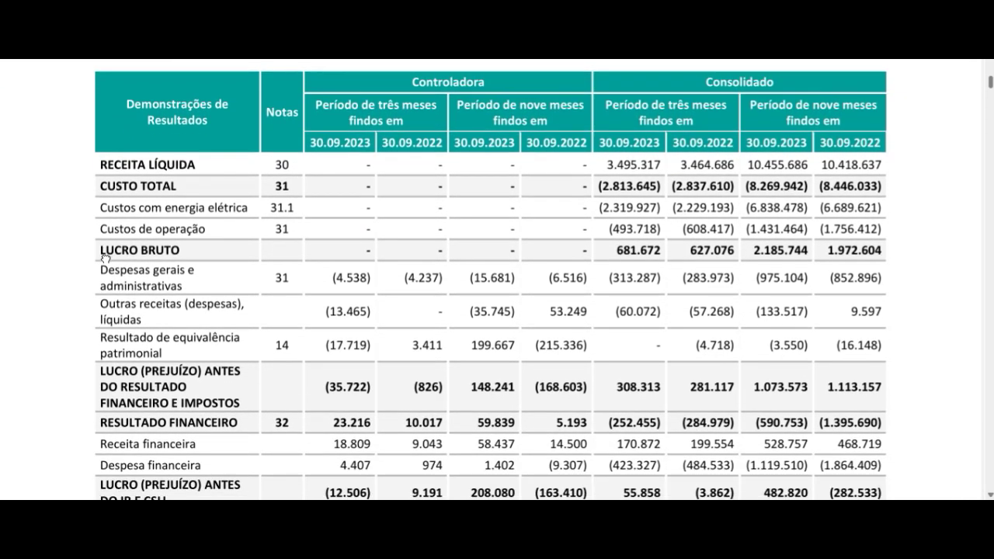
scroll(87, 404, "down", 2)
scroll(90, 353, "down", 4)
scroll(86, 318, "down", 2)
scroll(70, 249, "up", 5)
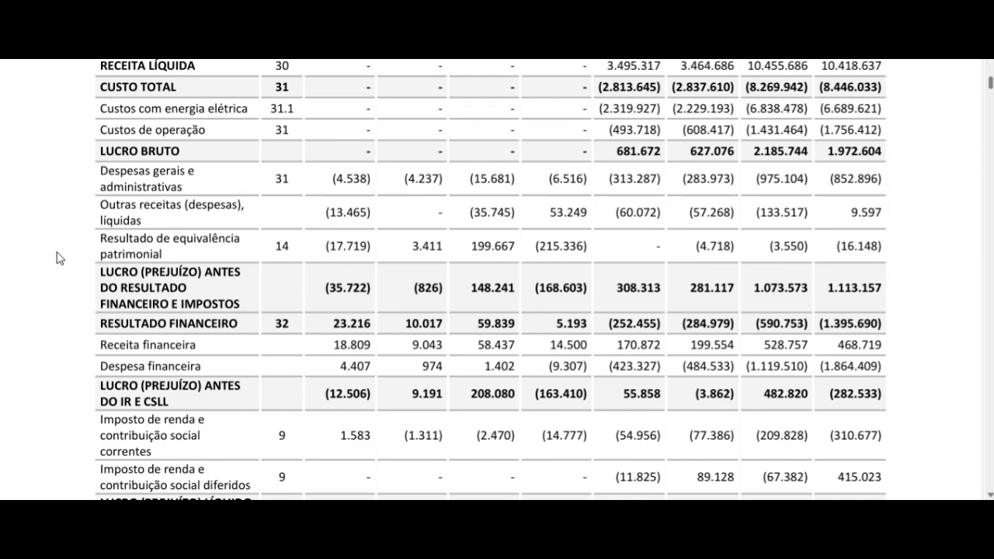
scroll(59, 295, "up", 3)
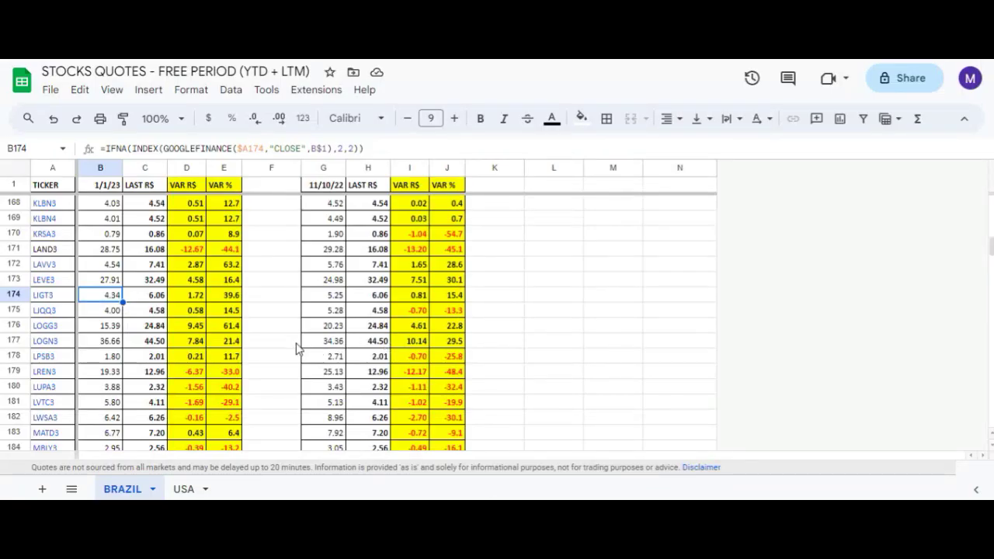
Switch to the STOCKS QUOTES Google Sheet and review LIGT3's price since 1/1/23, last price, VAR R$ and VAR %.
left_click(127, 298)
left_click(113, 299)
key("Right")
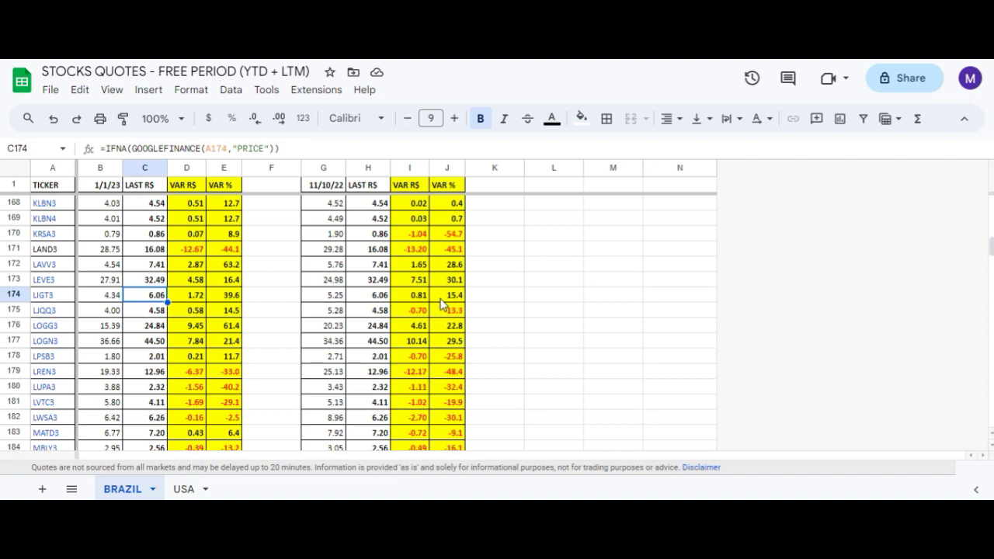
key("Right")
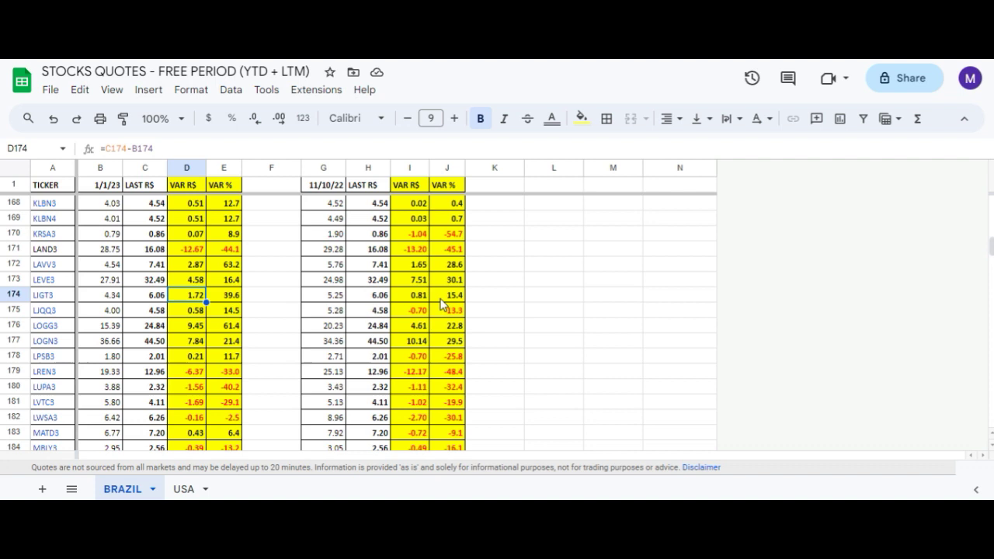
key("Right")
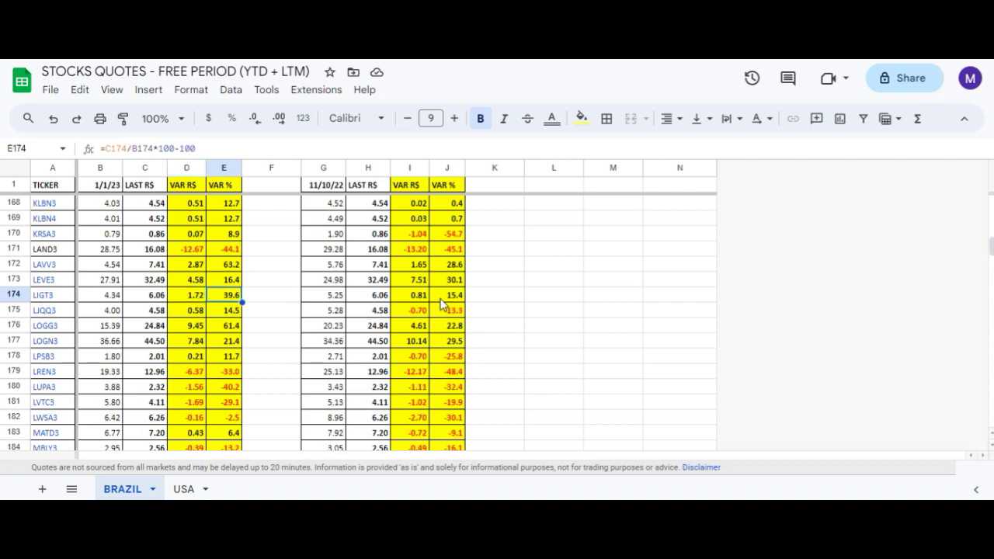
Review LIGT3's price since 11/10/22 in the same row, with last price, VAR R$ and VAR %.
key("Right")
key("Right")
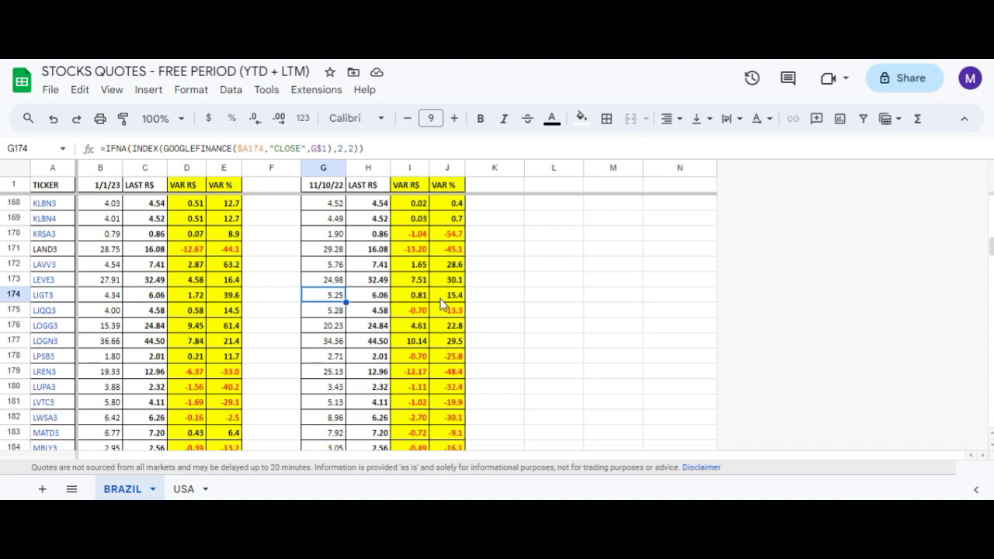
key("Right")
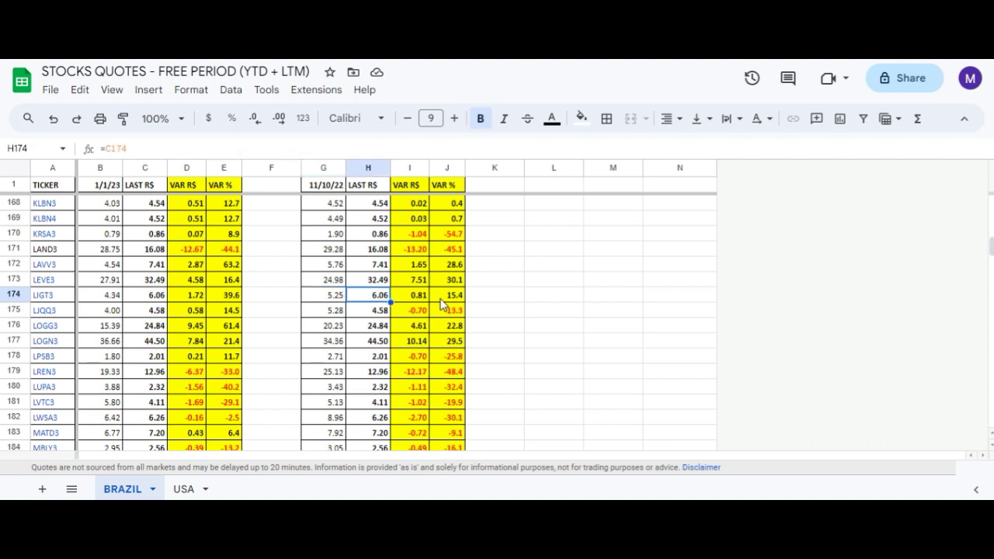
key("Right")
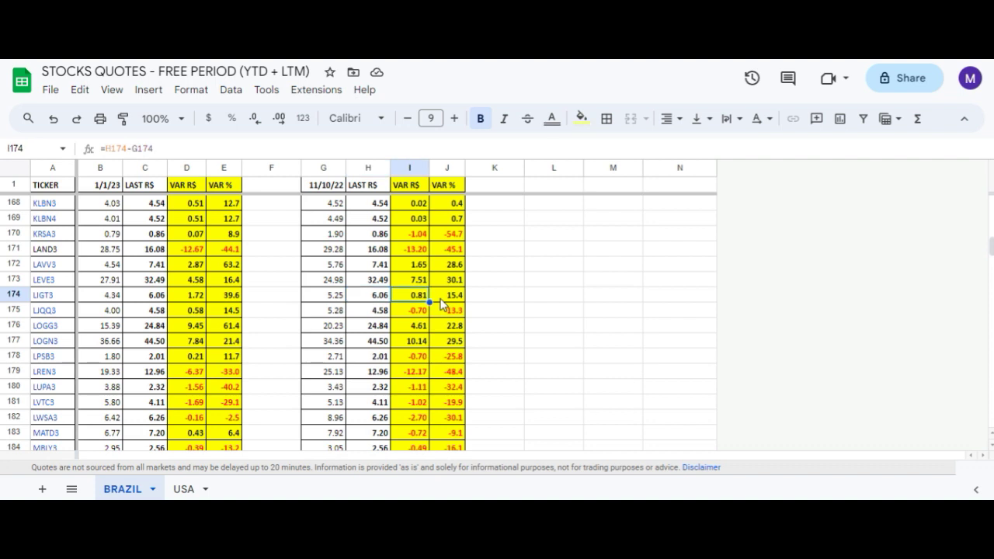
key("Right")
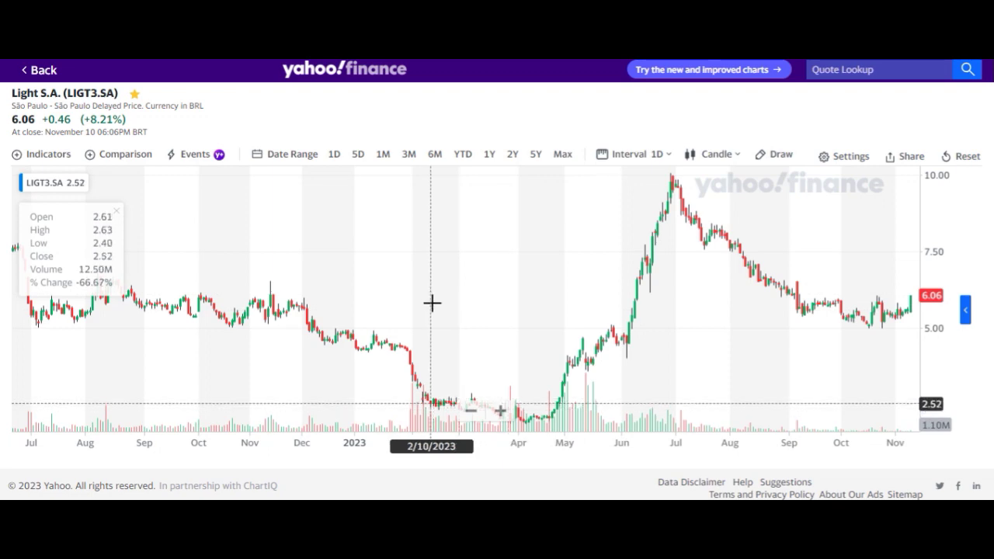
Switch to the LIGT3.SA chart on Yahoo Finance, widen its time span and set the interval to 1W.
scroll(432, 303, "down", 5)
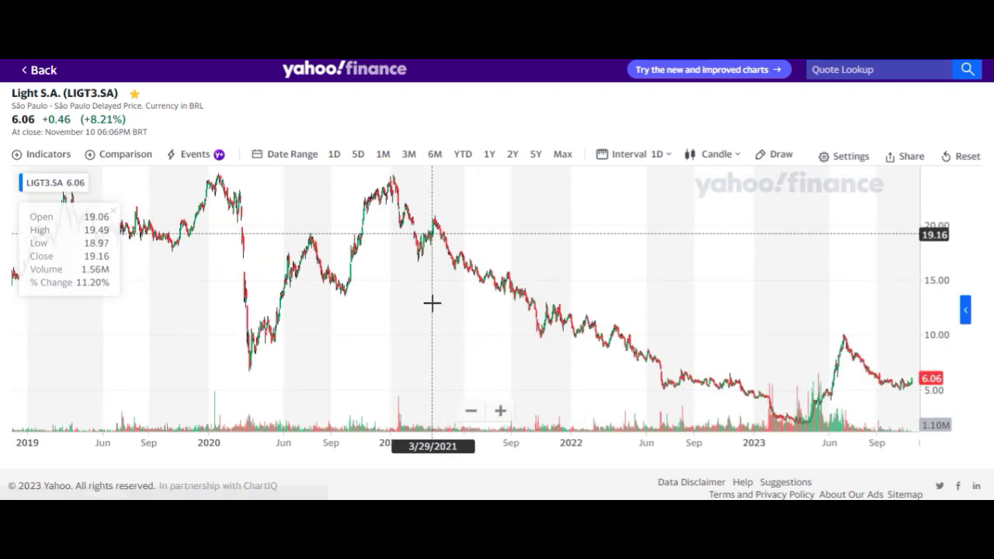
left_click(635, 157)
left_click(638, 392)
scroll(518, 292, "up", 3)
scroll(517, 292, "up", 3)
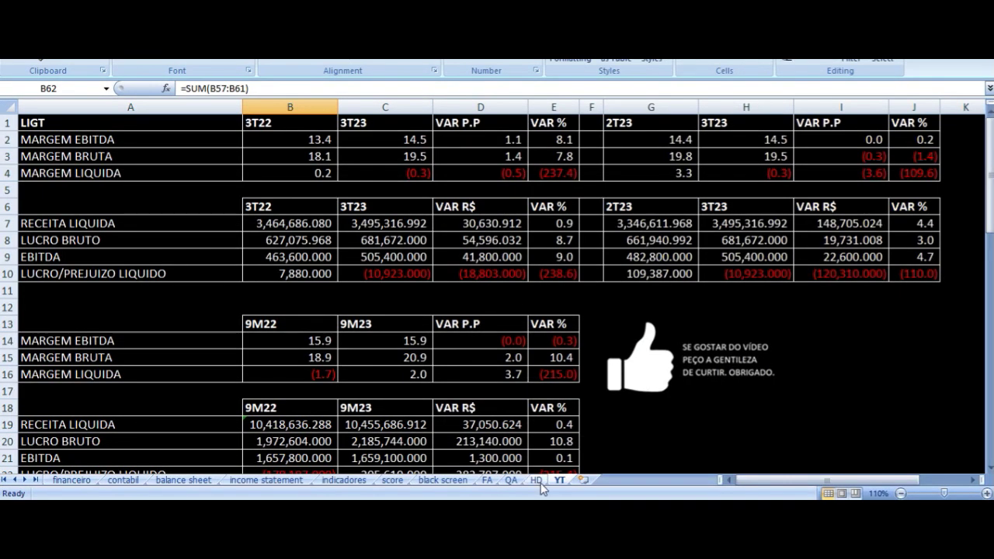
Switch to the Excel workbook's HD sheet and find the yearly ANOS table below the TRIMESTRES and SEMESTRES tables.
left_click(536, 480)
left_click(565, 136)
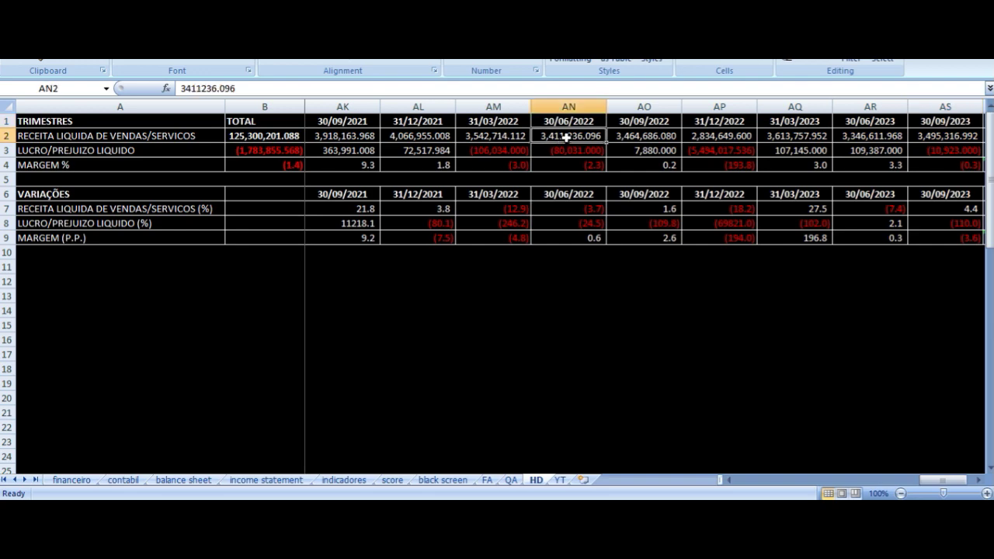
scroll(435, 240, "down", 7)
left_click(277, 149)
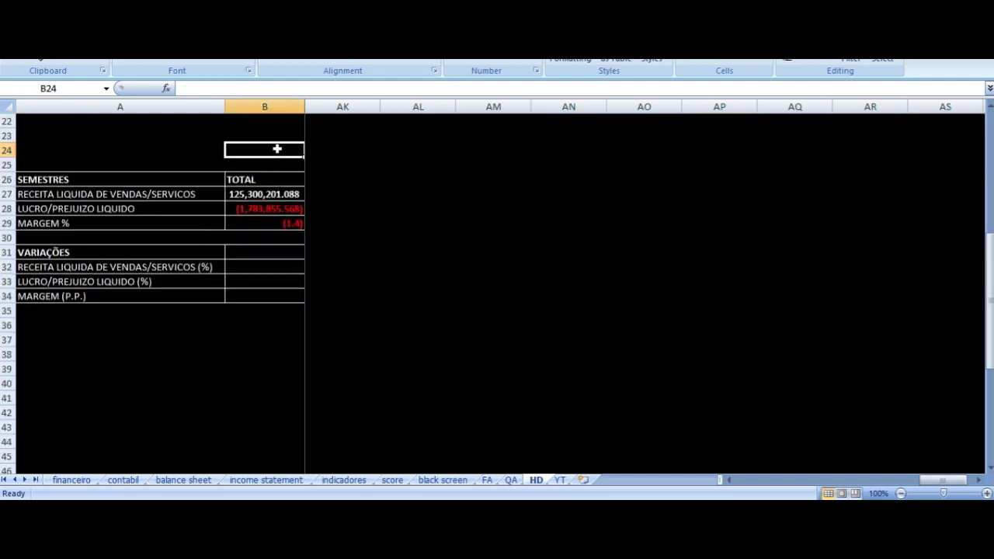
key("Right")
key("ctrl+Left")
key("ctrl+Down")
key("ctrl+Down")
key("ctrl+Down")
key("ctrl+Down")
key("ctrl+Down")
key("Down")
key("Down")
key("Down")
key("Down")
key("Down")
key("Down")
key("Down")
key("Down")
key("Down")
key("Down")
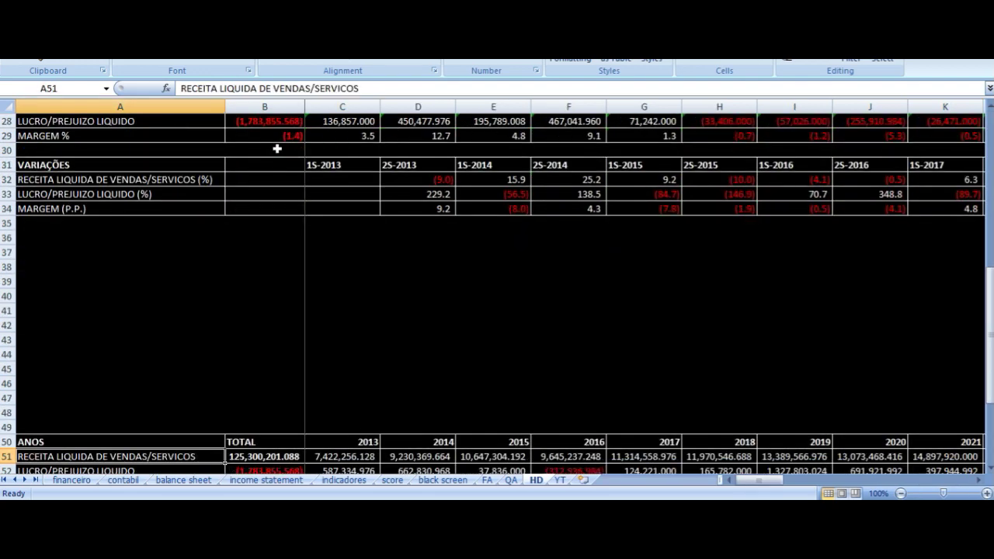
left_click(558, 325)
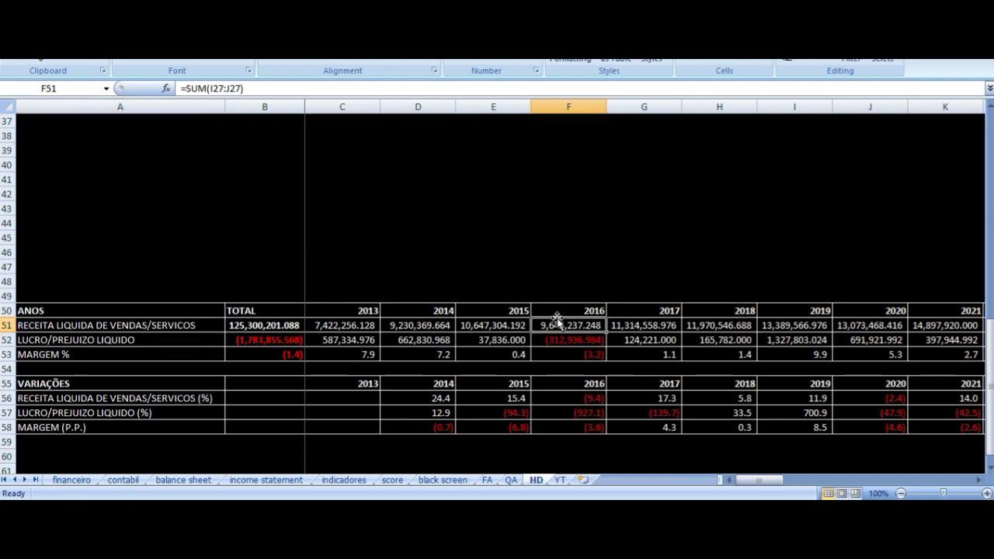
Review the 2019 RECEITA LIQUIDA, LUCRO/PREJUIZO LIQUIDO and MARGEM % in the ANOS table.
key("Up")
key("ctrl+Right")
key("Left")
key("Left")
key("Left")
key("Down")
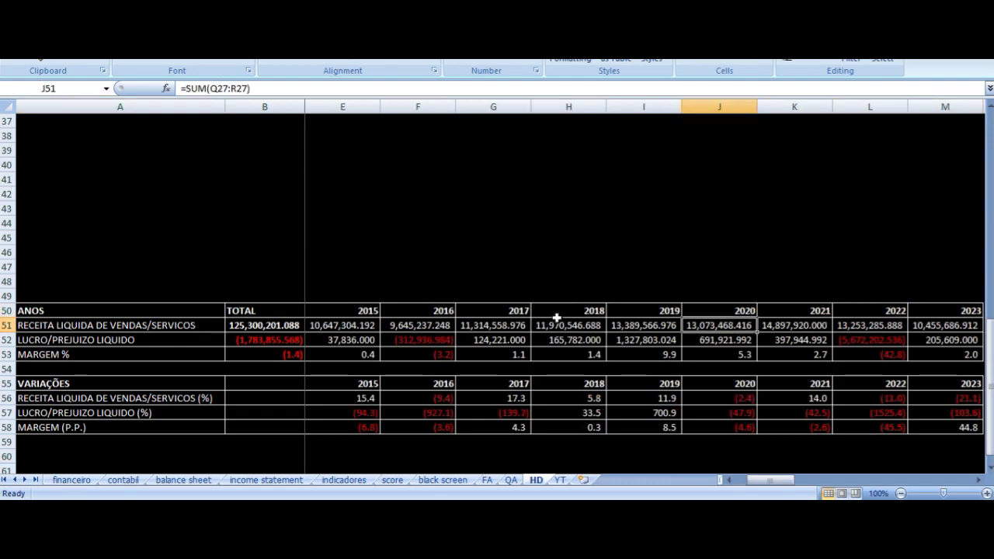
key("Left")
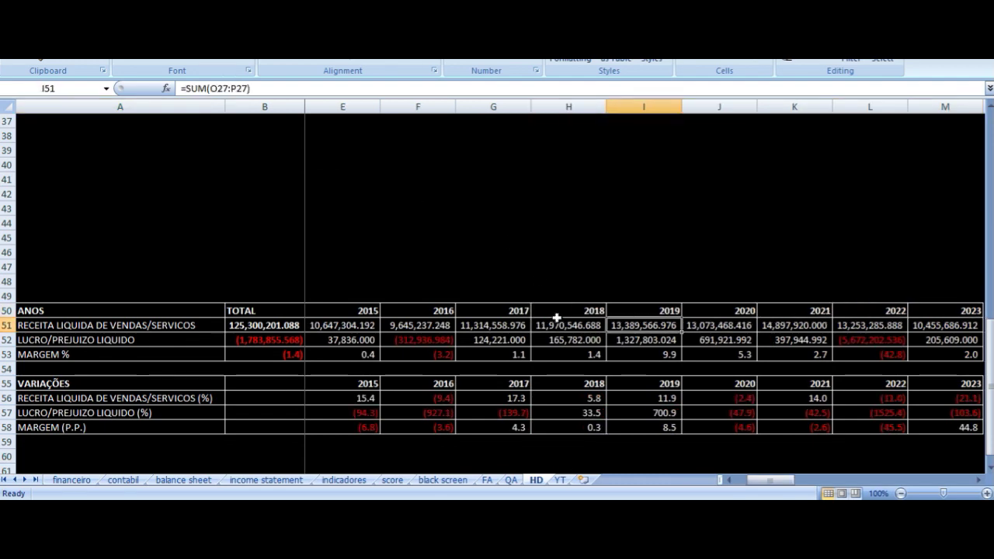
key("Down")
key("Up")
key("Down")
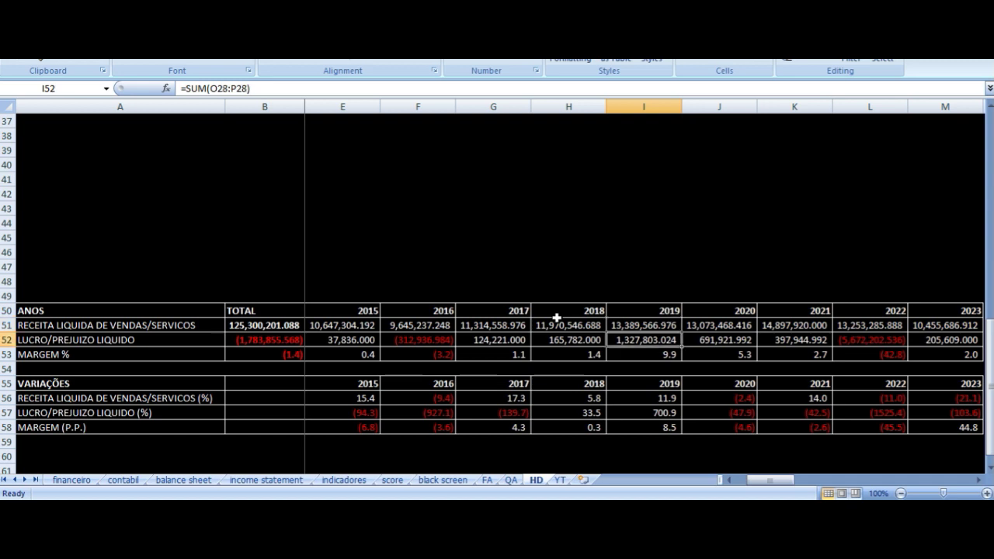
key("Down")
key("Up")
key("Up")
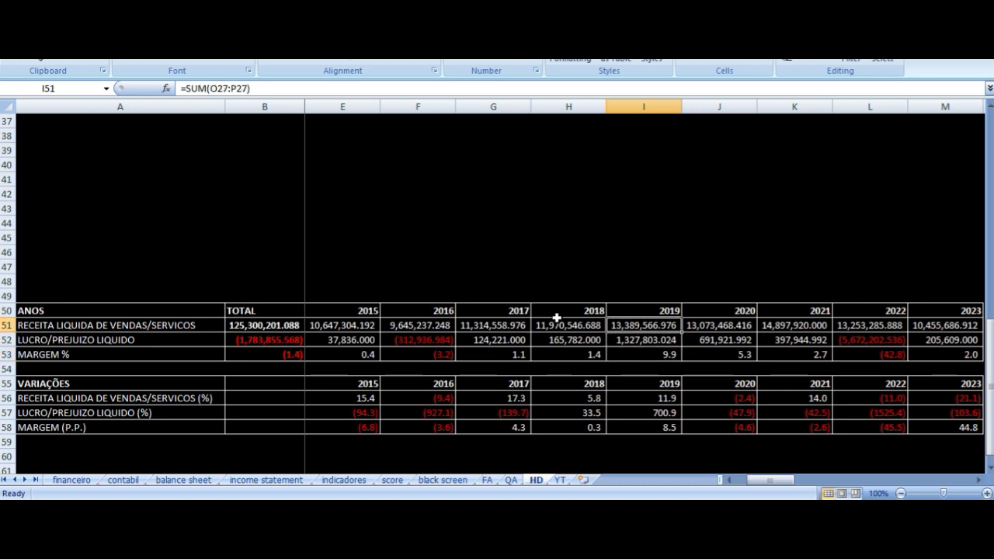
Compare the 2020 LUCRO/PREJUIZO LIQUIDO with 2019 in the ANOS table, and check the 2020 MARGEM %.
key("Right")
key("Down")
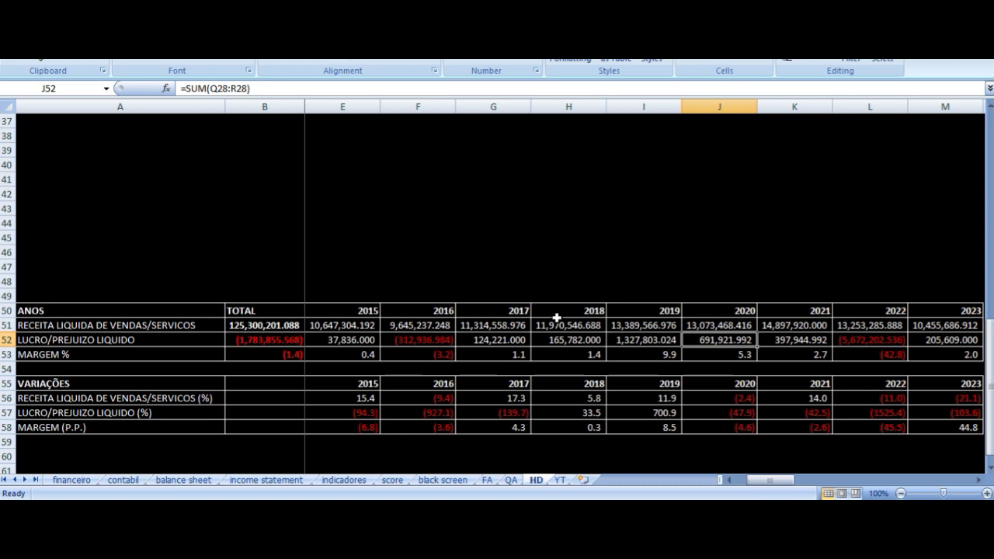
key("Left")
key("Right")
key("Down")
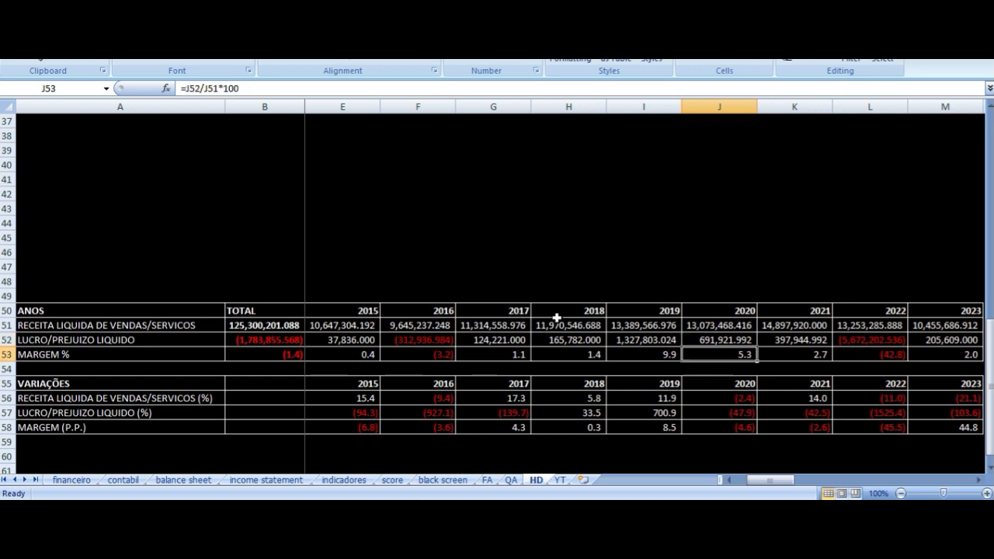
Compare the 2021 RECEITA LIQUIDA with 2020 in the ANOS table, and check the 2021 LUCRO/PREJUIZO LIQUIDO.
key("Up")
key("Up")
key("Up")
key("Right")
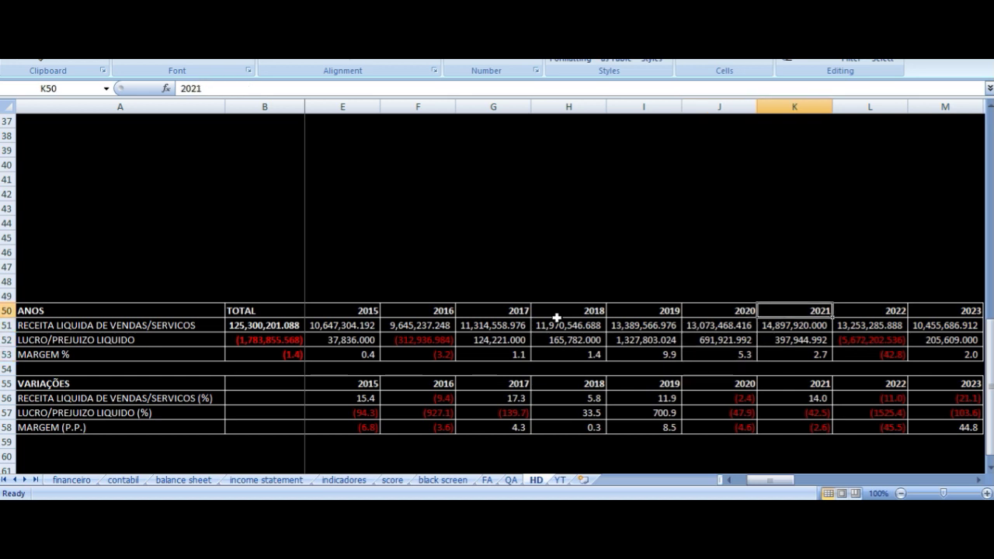
key("Down")
key("Left")
key("Right")
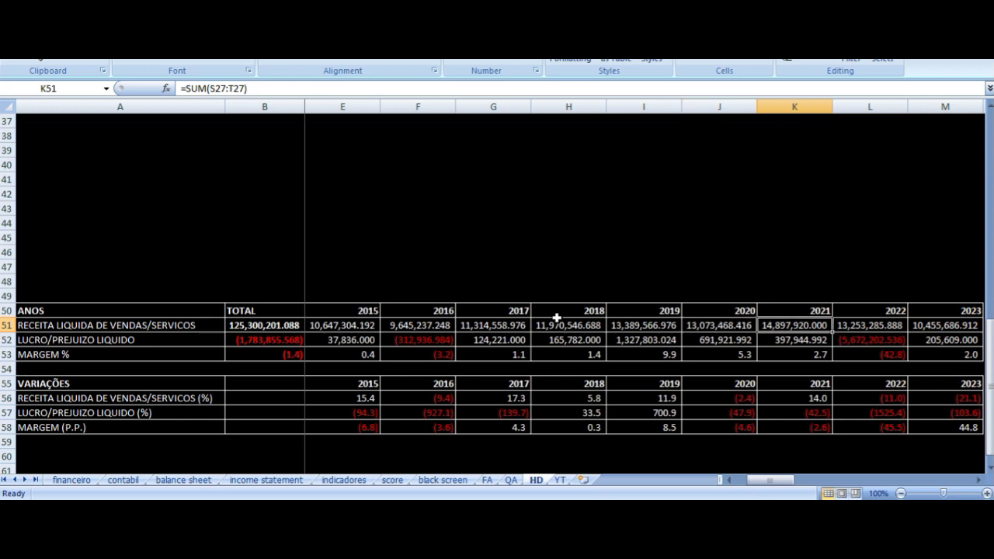
key("Down")
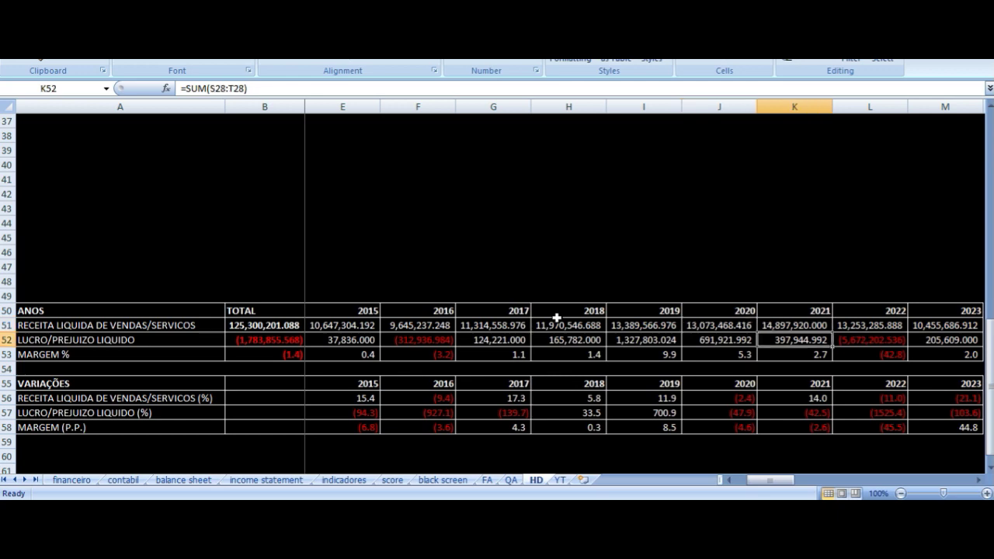
Review the 2022 RECEITA LIQUIDA, LUCRO/PREJUIZO LIQUIDO and MARGEM % in the ANOS table.
key("Up")
key("Right")
key("Down")
key("Down")
key("Up")
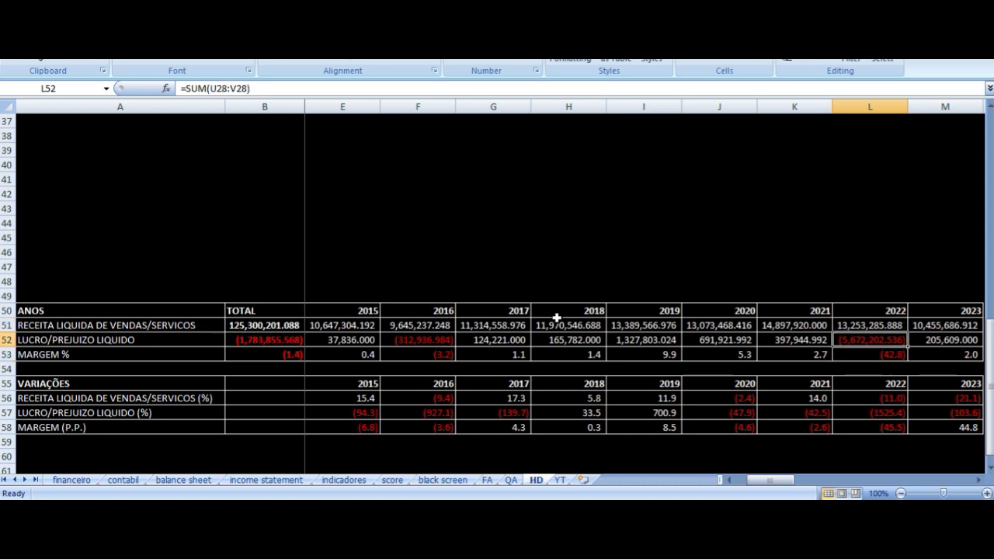
key("Up")
key("Up")
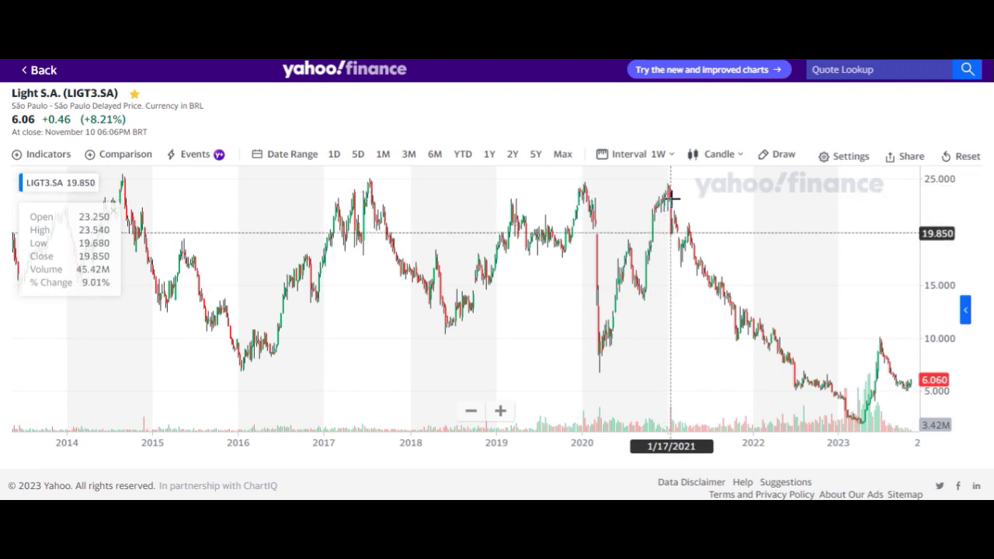
Inspect the recent years of the weekly LIGT3.SA chart on Yahoo Finance, and return to the workbook's YT sheet.
scroll(541, 308, "up", 3)
scroll(541, 308, "up", 2)
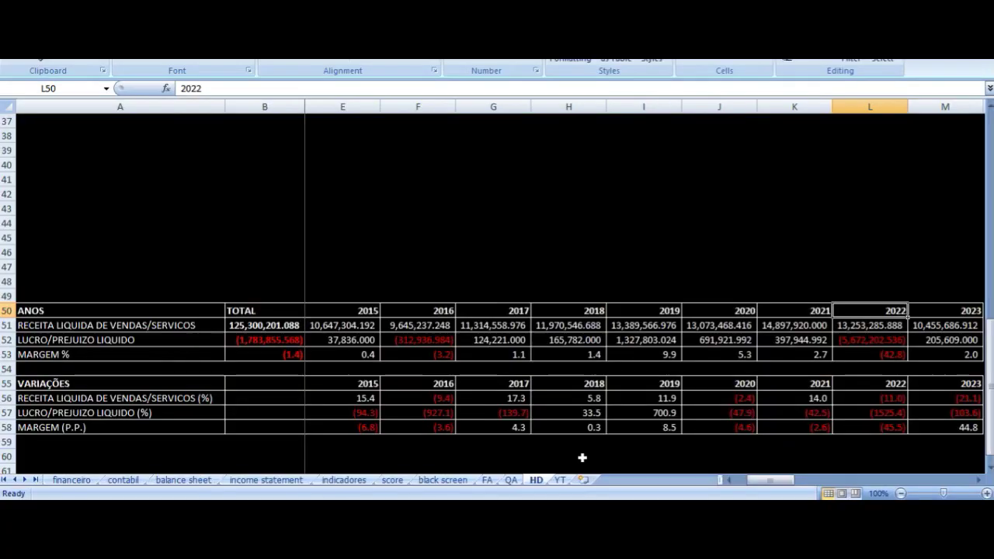
left_click(560, 480)
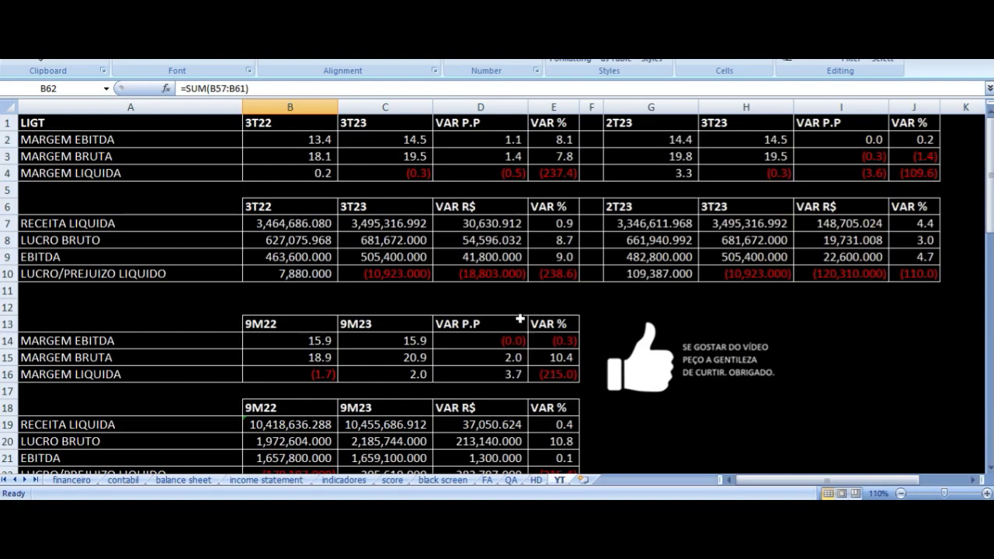